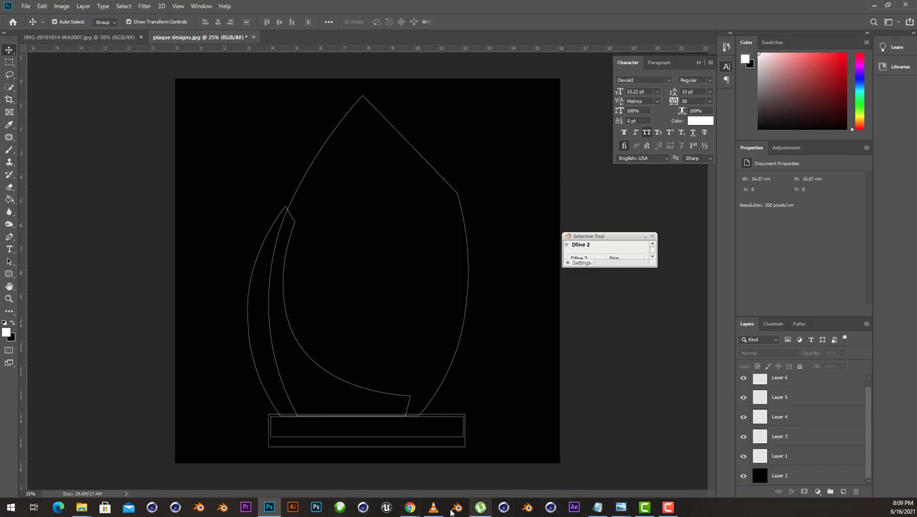
- Bring up the plaque design image results and scroll through them
{"action": "mouse_move", "coordinate": [409, 507]}
{"action": "left_click", "coordinate": [456, 466]}
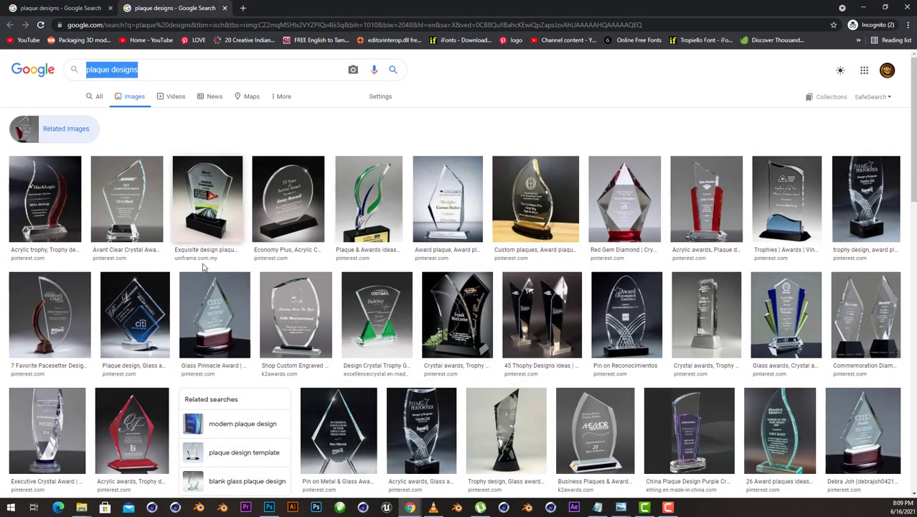
{"action": "scroll", "coordinate": [214, 270], "scroll_direction": "down", "scroll_amount": 2}
{"action": "scroll", "coordinate": [214, 269], "scroll_direction": "down", "scroll_amount": 2}
{"action": "scroll", "coordinate": [314, 293], "scroll_direction": "down", "scroll_amount": 3}
{"action": "scroll", "coordinate": [314, 292], "scroll_direction": "down", "scroll_amount": 5}
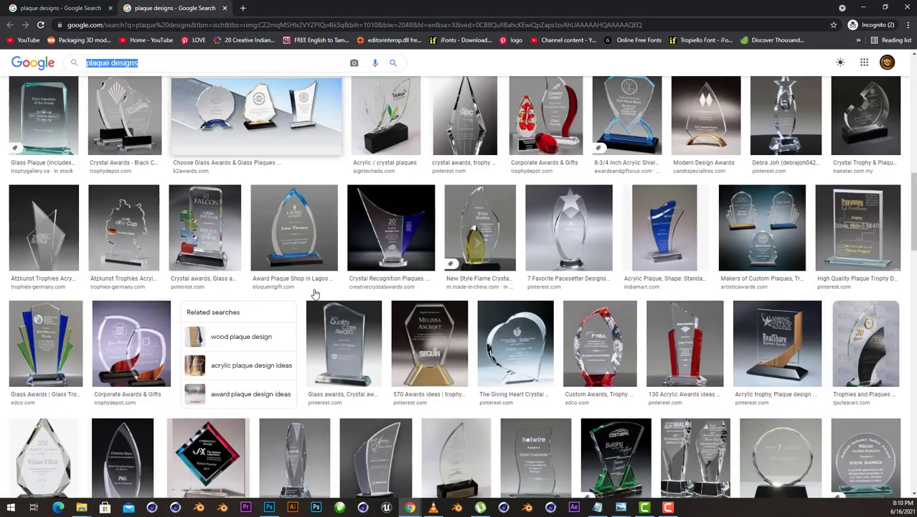
{"action": "scroll", "coordinate": [482, 310], "scroll_direction": "down", "scroll_amount": 2}
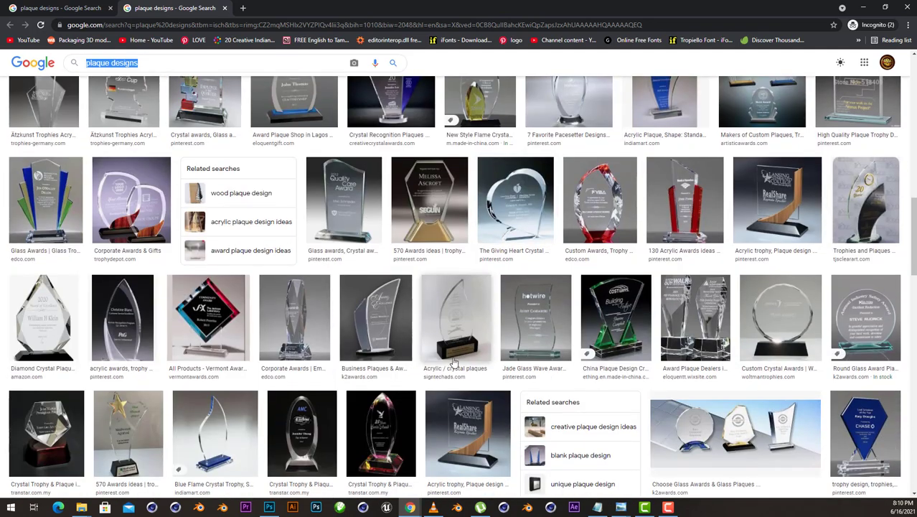
{"action": "scroll", "coordinate": [547, 323], "scroll_direction": "down", "scroll_amount": 6}
{"action": "scroll", "coordinate": [748, 253], "scroll_direction": "up", "scroll_amount": 2}
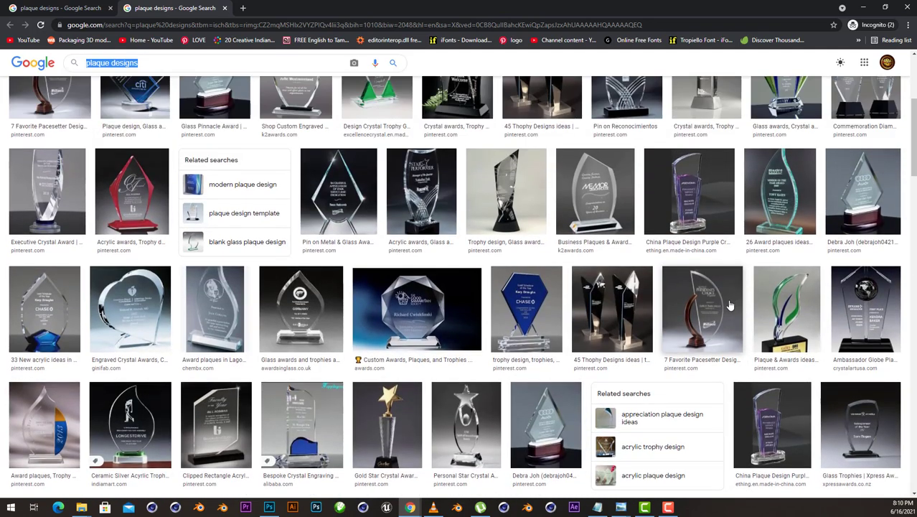
- Preview the Pacesetter, green crystal, acrylic circle and flame plaque images, then return to the document
{"action": "left_click", "coordinate": [704, 287]}
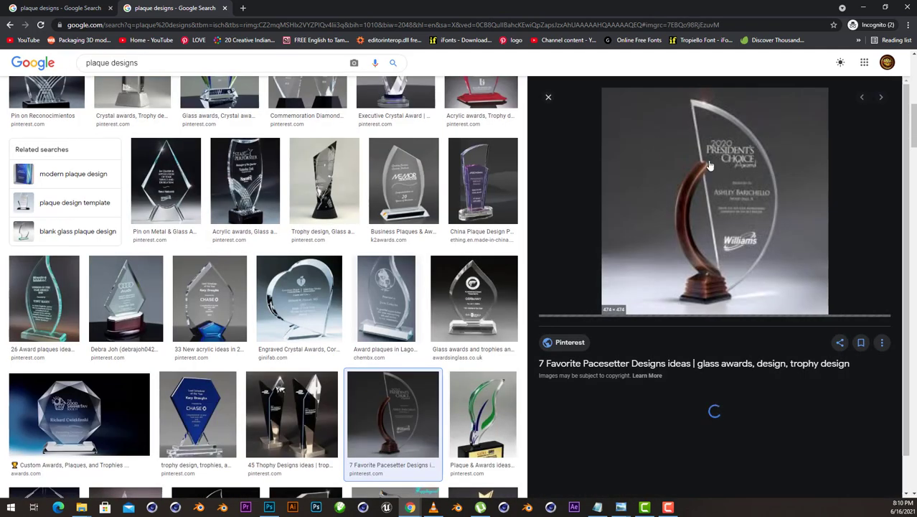
{"action": "scroll", "coordinate": [358, 273], "scroll_direction": "up", "scroll_amount": 1}
{"action": "scroll", "coordinate": [358, 251], "scroll_direction": "up", "scroll_amount": 1}
{"action": "scroll", "coordinate": [337, 223], "scroll_direction": "up", "scroll_amount": 2}
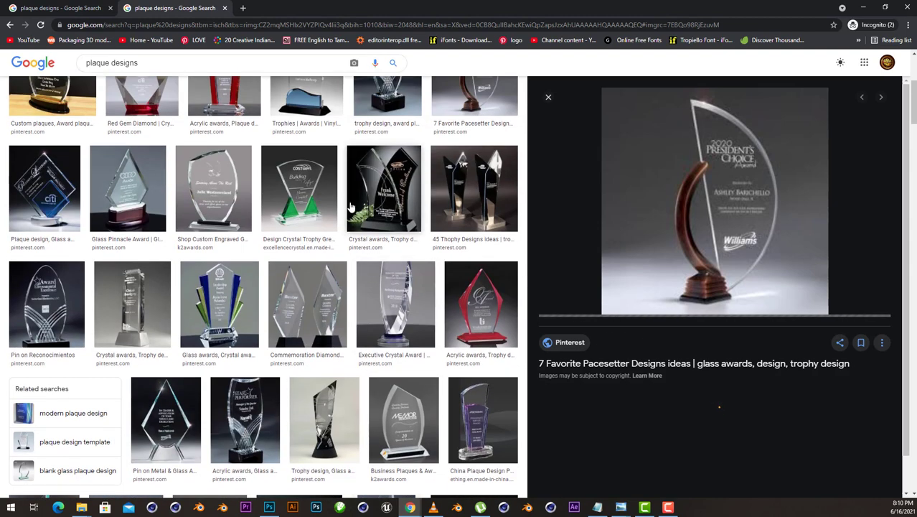
{"action": "left_click", "coordinate": [324, 205]}
{"action": "scroll", "coordinate": [324, 205], "scroll_direction": "up", "scroll_amount": 5}
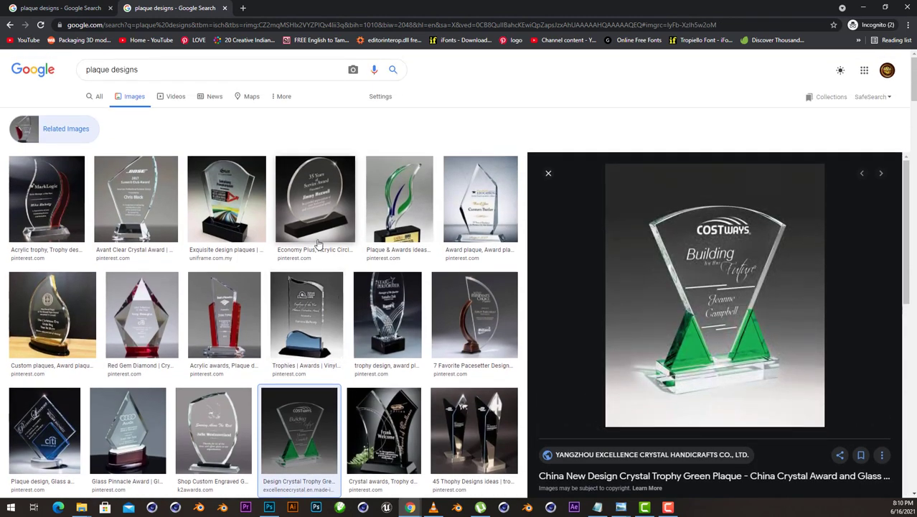
{"action": "left_click", "coordinate": [320, 233]}
{"action": "left_click", "coordinate": [50, 241]}
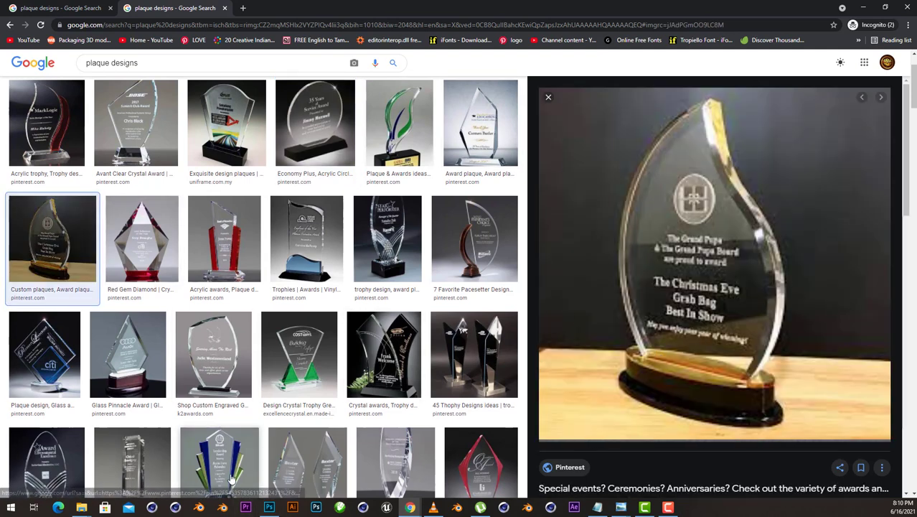
{"action": "left_click", "coordinate": [271, 508]}
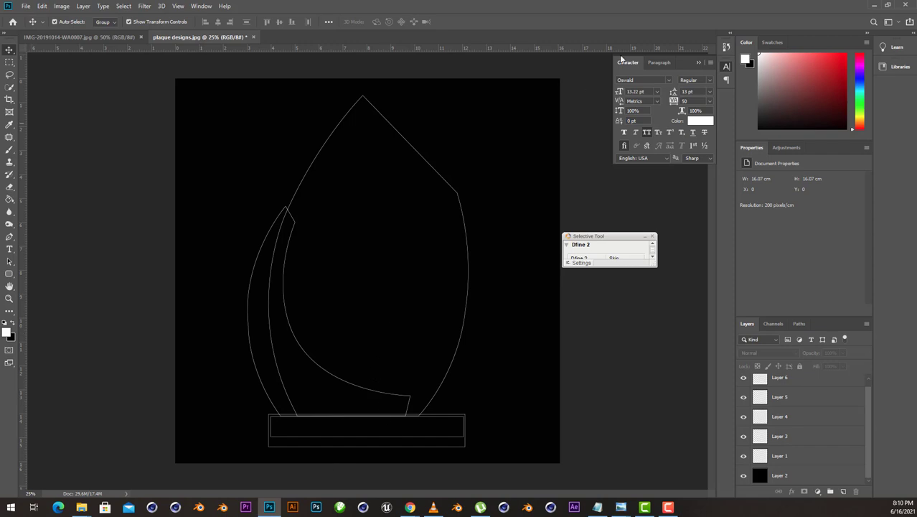
- Hide the other outline layers, leaving only the base rectangle outline visible and selected
{"action": "left_click", "coordinate": [744, 458]}
{"action": "left_click", "coordinate": [744, 437]}
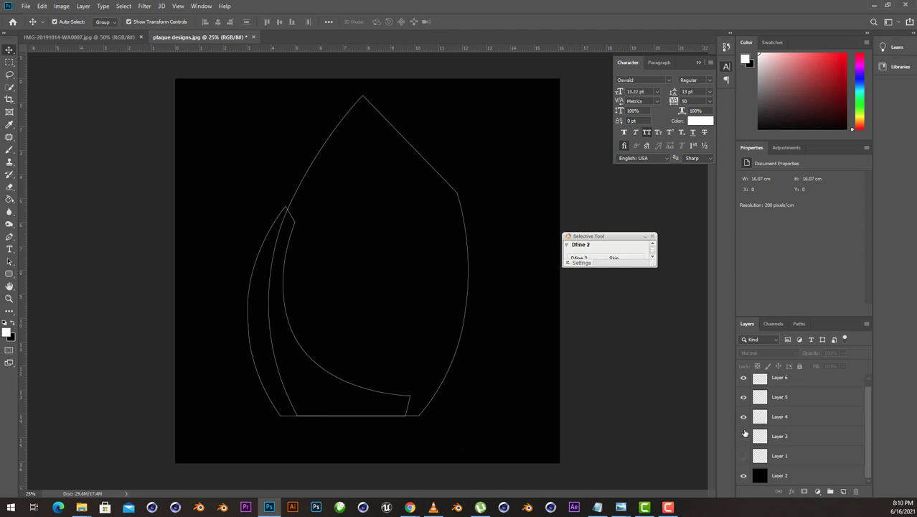
{"action": "left_click", "coordinate": [743, 456]}
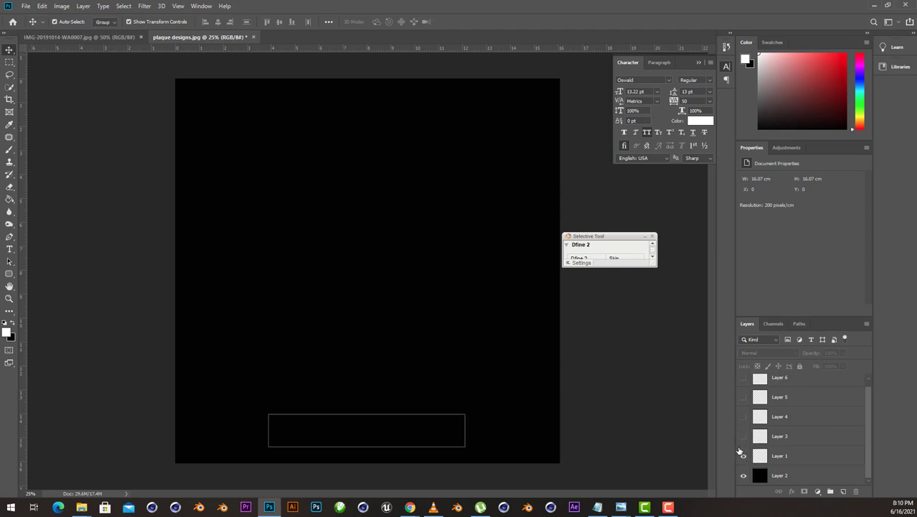
{"action": "left_click", "coordinate": [794, 456]}
{"action": "key", "text": "ctrl+plus"}
{"action": "scroll", "coordinate": [368, 221], "scroll_direction": "down", "scroll_amount": 5}
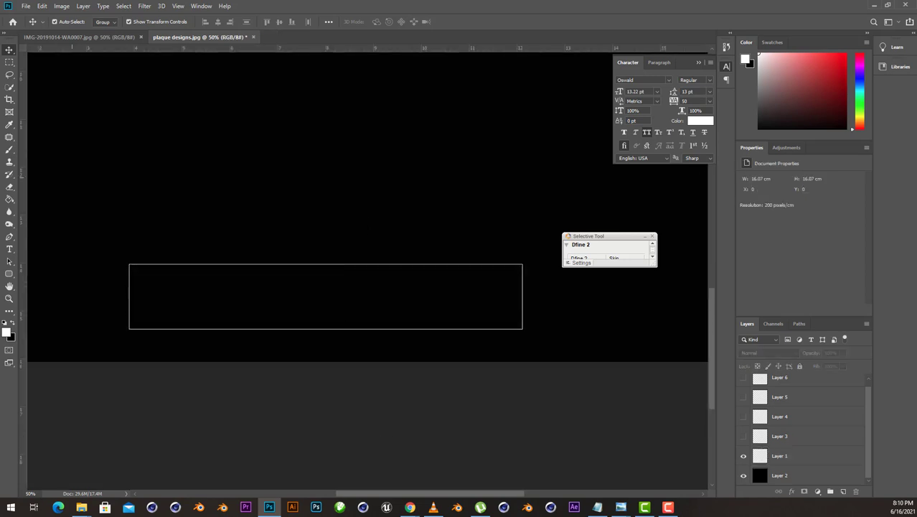
- Marquee the outer base rectangle and fill it white on a new layer
{"action": "key", "text": "m"}
{"action": "left_click_drag", "start_coordinate": [129, 264], "coordinate": [523, 328]}
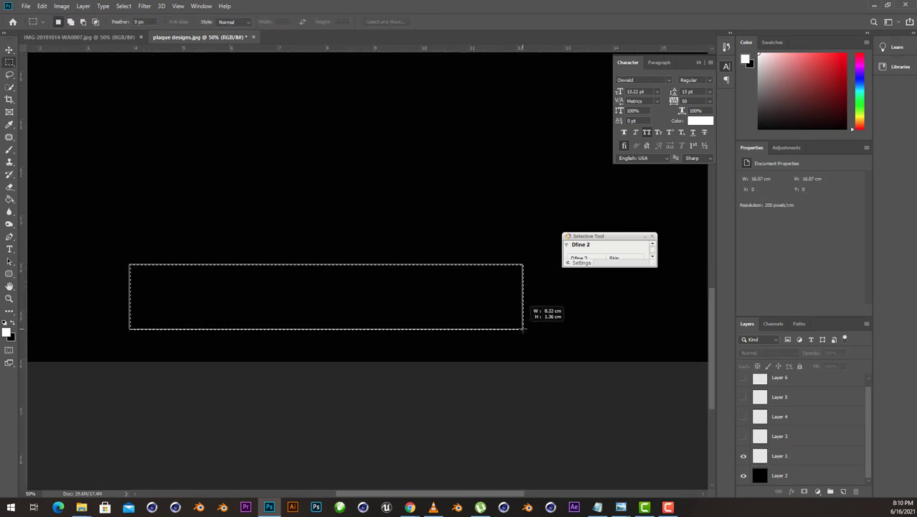
{"action": "left_click", "coordinate": [842, 491]}
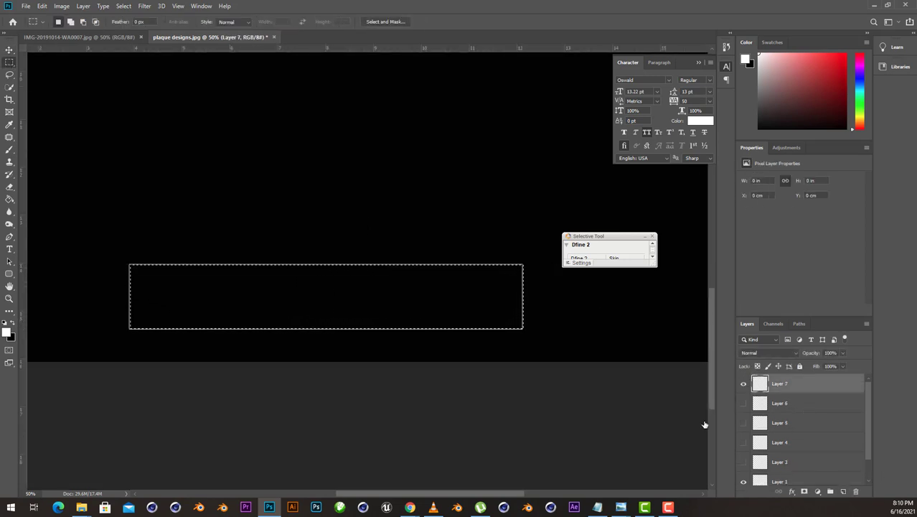
{"action": "key", "text": "g"}
{"action": "left_click", "coordinate": [263, 310]}
{"action": "key", "text": "ctrl+g"}
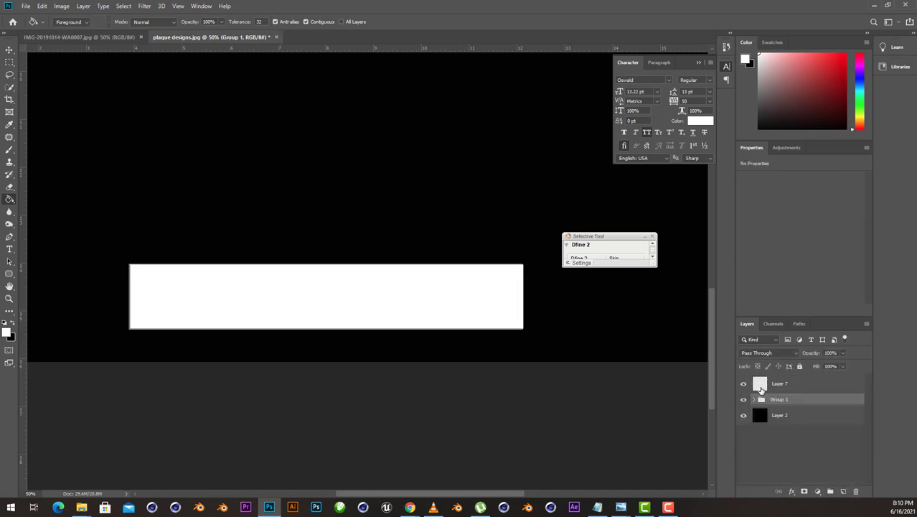
- Show the base rectangle outlines again and marquee the inner bar rectangle
{"action": "left_click", "coordinate": [752, 399]}
{"action": "key", "text": "ctrl+minus"}
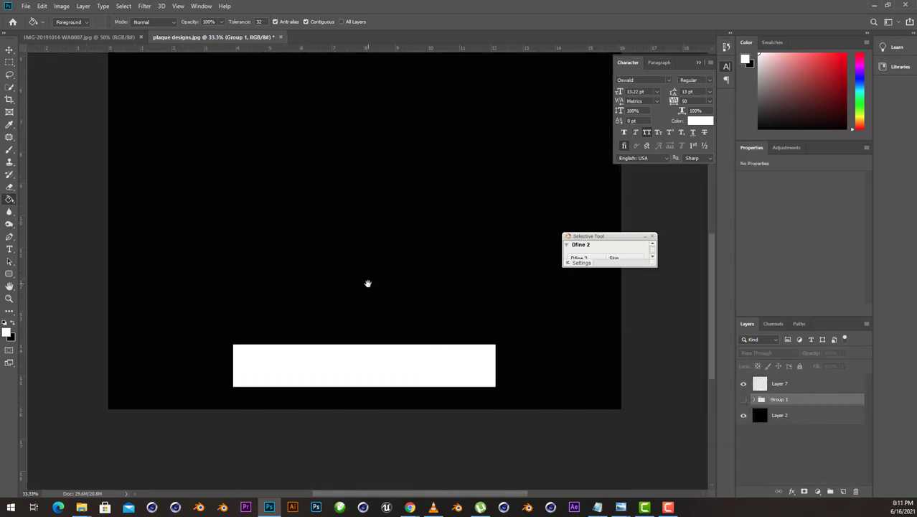
{"action": "scroll", "coordinate": [744, 456], "scroll_direction": "down", "scroll_amount": 2}
{"action": "left_click", "coordinate": [743, 455]}
{"action": "key", "text": "ctrl+plus"}
{"action": "key", "text": "ctrl+plus"}
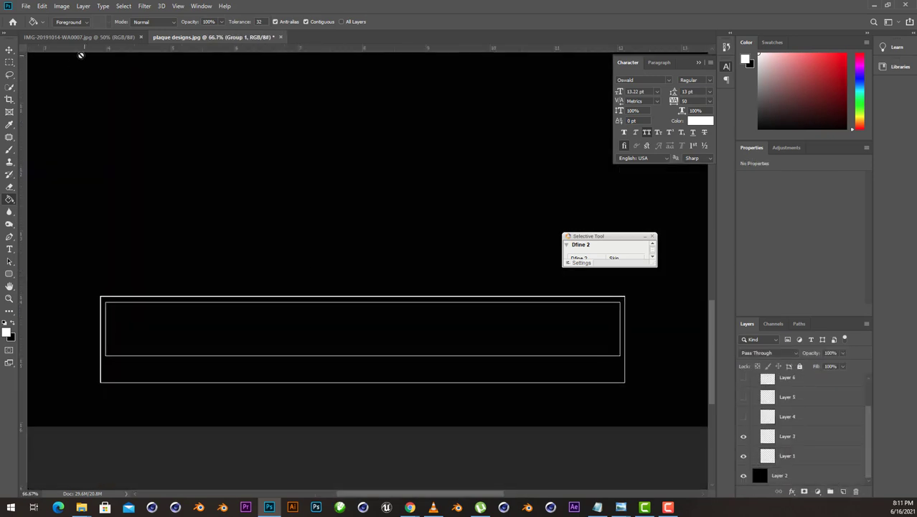
{"action": "key", "text": "m"}
{"action": "left_click_drag", "start_coordinate": [105, 302], "coordinate": [620, 355]}
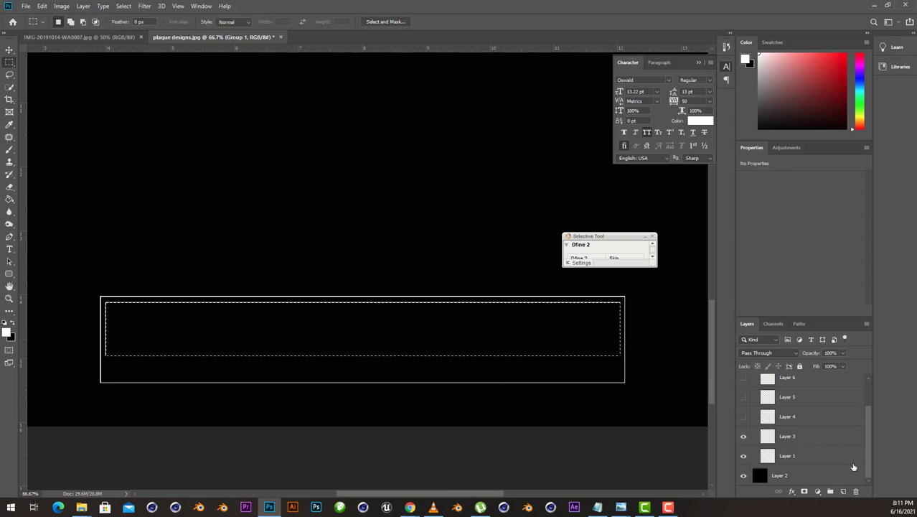
{"action": "scroll", "coordinate": [789, 387], "scroll_direction": "up", "scroll_amount": 2}
- Fill the inner bar selection mid grey on a new Layer 8 and deselect
{"action": "key", "text": "ctrl+shift+alt+n"}
{"action": "key", "text": "g"}
{"action": "left_click", "coordinate": [137, 332]}
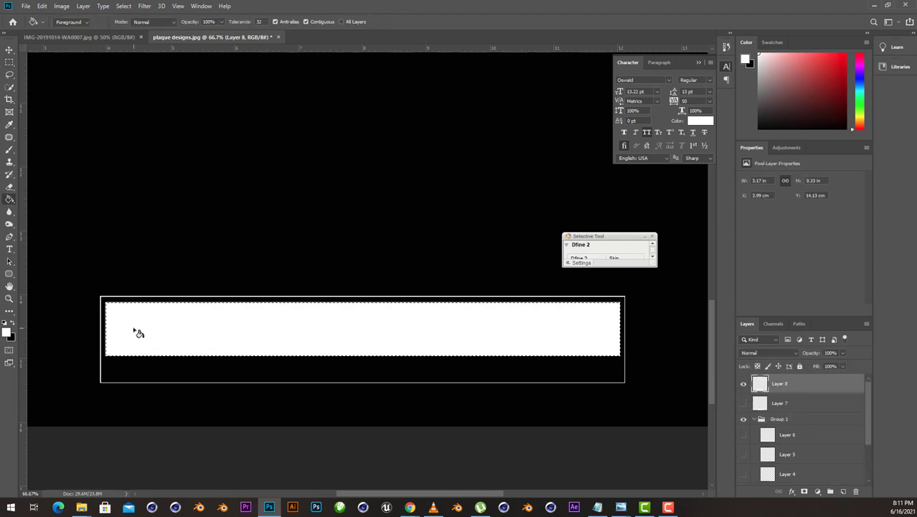
{"action": "key", "text": "ctrl+z"}
{"action": "left_click", "coordinate": [6, 332]}
{"action": "left_click", "coordinate": [638, 230]}
{"action": "left_click", "coordinate": [850, 180]}
{"action": "left_click", "coordinate": [295, 340]}
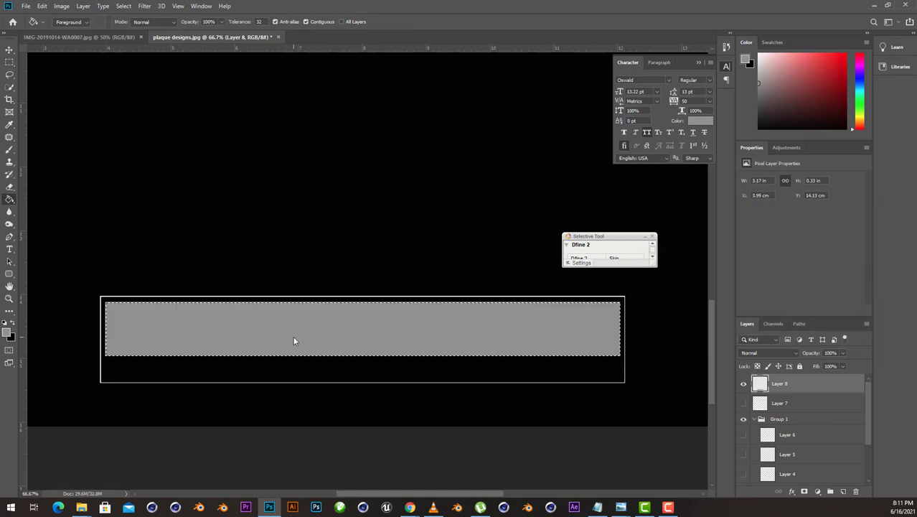
{"action": "key", "text": "ctrl+d"}
- Hide the outline group and show the white base layer again
{"action": "left_click", "coordinate": [743, 418]}
{"action": "left_click", "coordinate": [743, 402]}
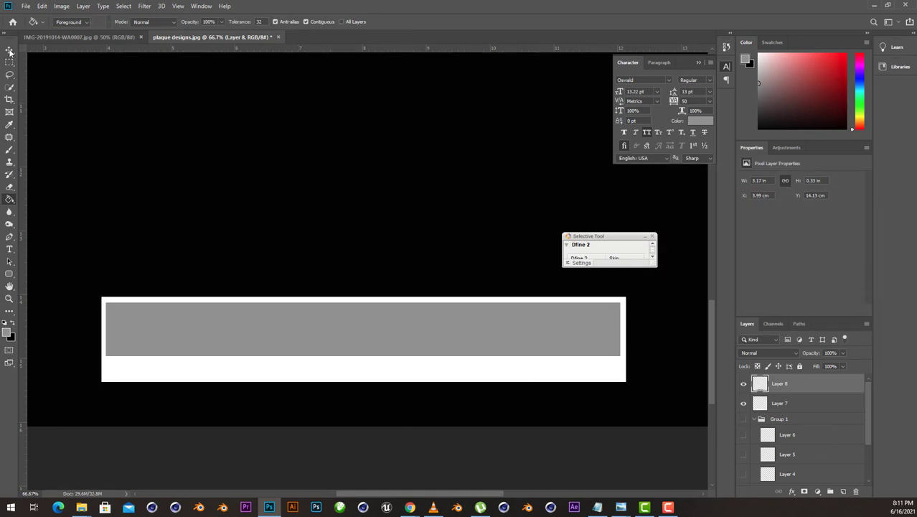
{"action": "left_click", "coordinate": [10, 51]}
{"action": "key", "text": "ctrl+minus"}
{"action": "key", "text": "ctrl+minus"}
{"action": "key", "text": "ctrl+plus"}
{"action": "scroll", "coordinate": [790, 431], "scroll_direction": "down", "scroll_amount": 2}
- Place a horizontal guide along the base top, temporarily hiding the base layers
{"action": "left_click", "coordinate": [743, 434]}
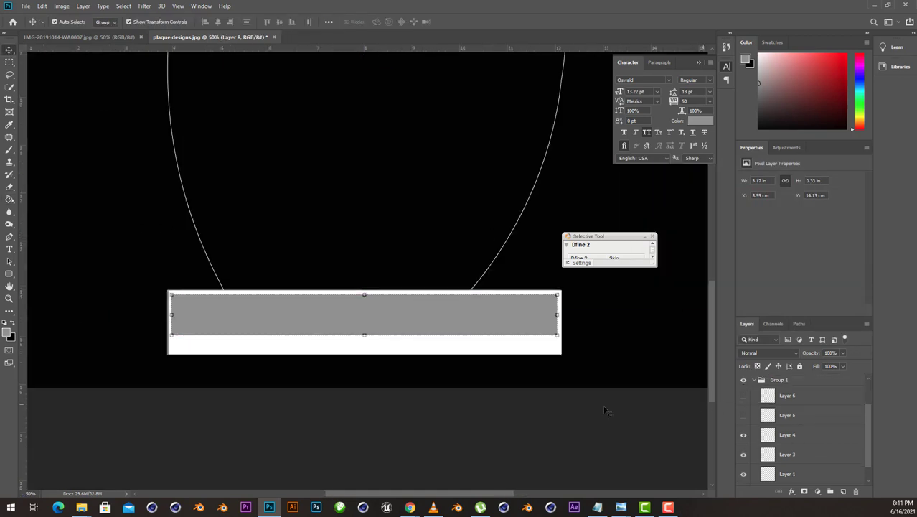
{"action": "key", "text": "ctrl+minus"}
{"action": "key", "text": "ctrl+minus"}
{"action": "key", "text": "p"}
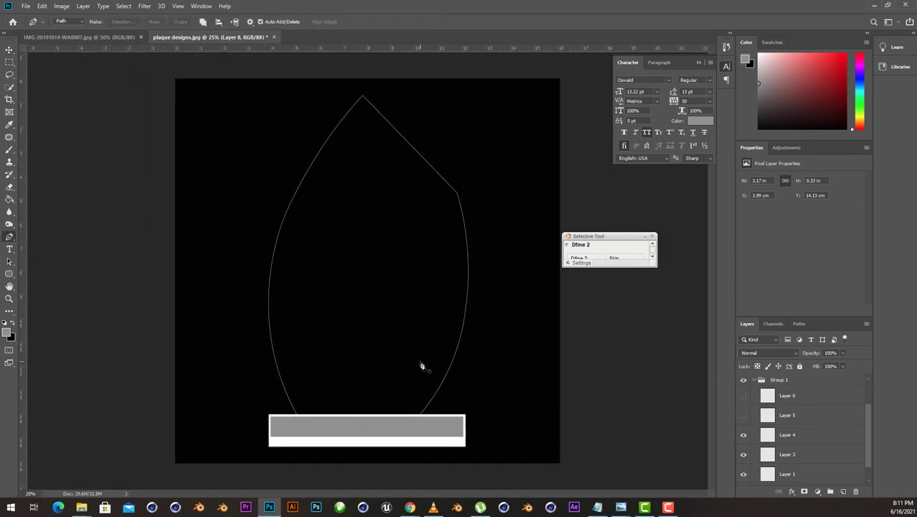
{"action": "scroll", "coordinate": [422, 366], "scroll_direction": "up", "scroll_amount": 2}
{"action": "scroll", "coordinate": [307, 252], "scroll_direction": "up", "scroll_amount": 1}
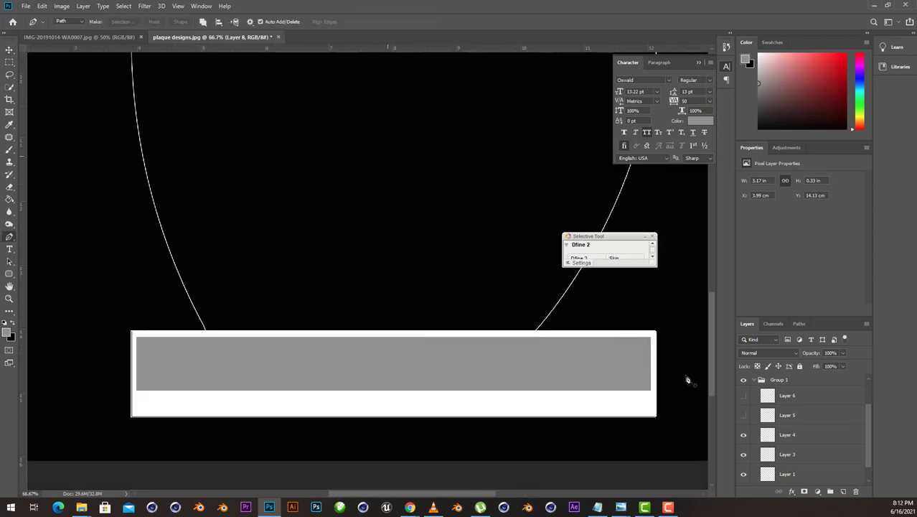
{"action": "scroll", "coordinate": [755, 406], "scroll_direction": "up", "scroll_amount": 2}
{"action": "left_click", "coordinate": [743, 403]}
{"action": "left_click", "coordinate": [743, 383]}
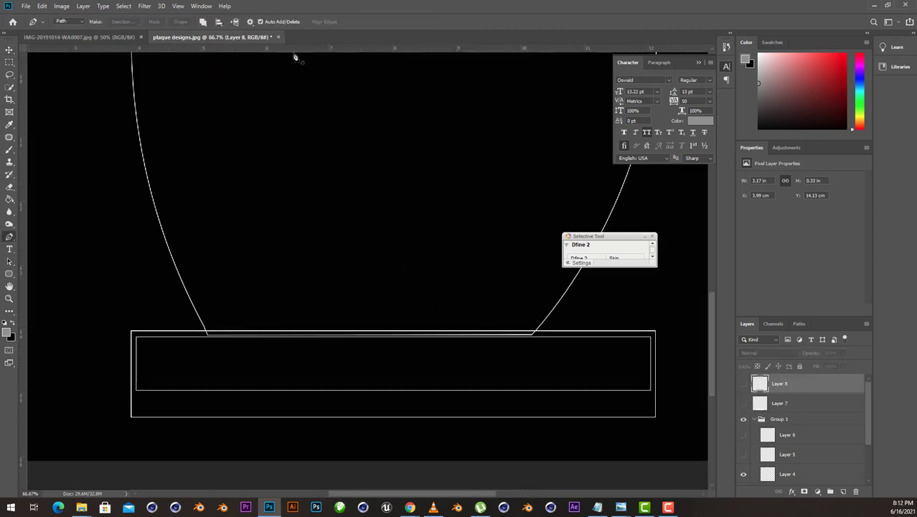
{"action": "left_click_drag", "start_coordinate": [297, 50], "coordinate": [326, 334]}
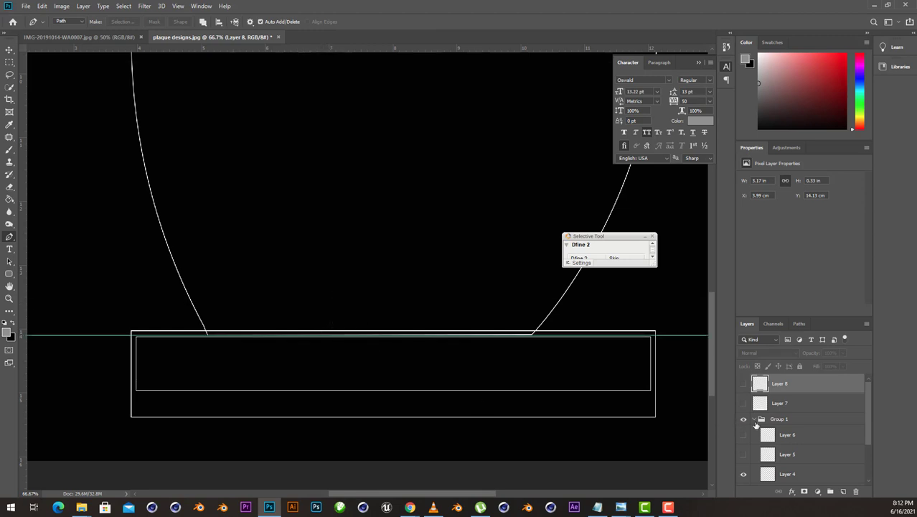
{"action": "left_click", "coordinate": [754, 419]}
{"action": "left_click", "coordinate": [743, 402]}
{"action": "left_click", "coordinate": [743, 383]}
- Pen the flame's right edge from the base up to its pointed top
{"action": "key", "text": "ctrl+plus"}
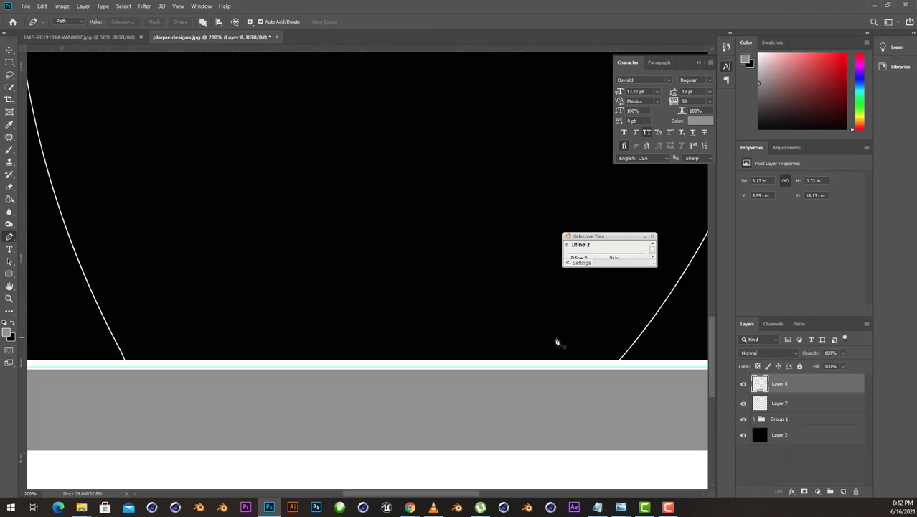
{"action": "scroll", "coordinate": [402, 352], "scroll_direction": "right", "scroll_amount": 2}
{"action": "key", "text": "ctrl+plus"}
{"action": "left_click", "coordinate": [387, 384]}
{"action": "key", "text": "ctrl+minus"}
{"action": "key", "text": "ctrl+minus"}
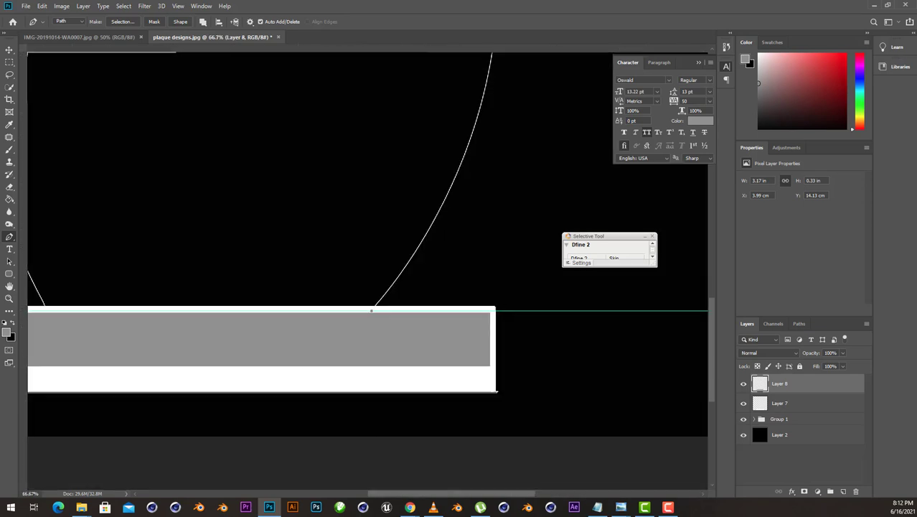
{"action": "scroll", "coordinate": [460, 280], "scroll_direction": "up", "scroll_amount": 3}
{"action": "left_click_drag", "start_coordinate": [490, 98], "coordinate": [468, 292]}
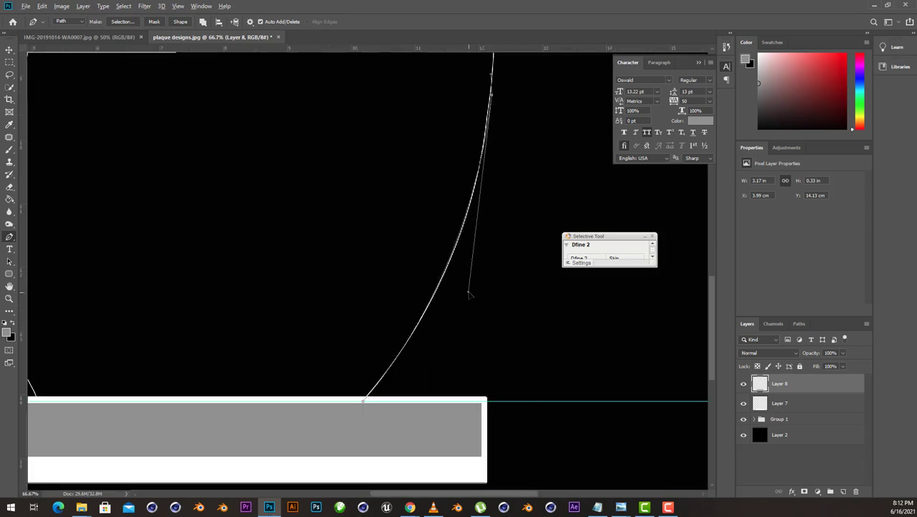
{"action": "key", "text": "ctrl+minus"}
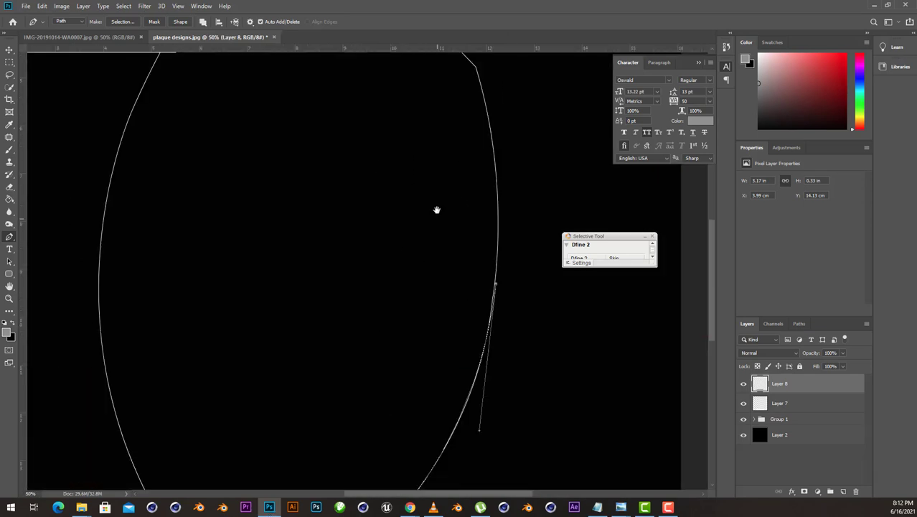
{"action": "left_click_drag", "start_coordinate": [450, 127], "coordinate": [482, 213]}
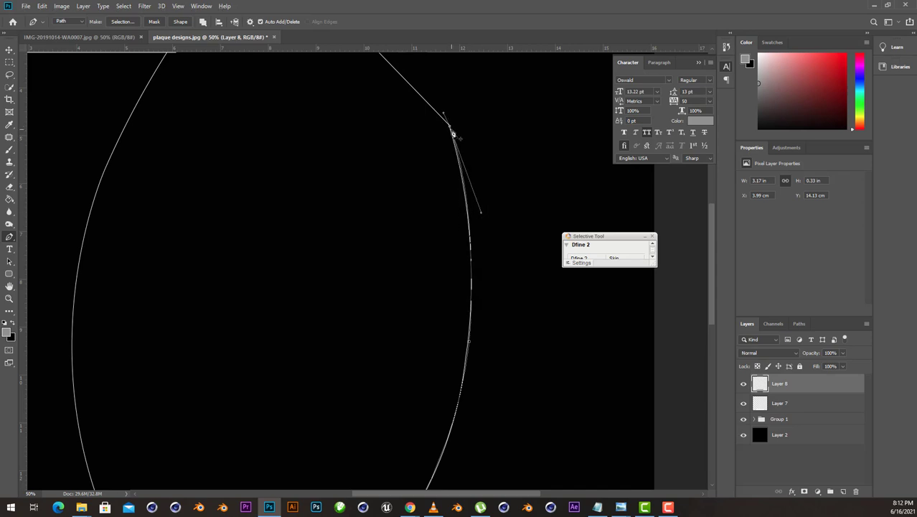
{"action": "scroll", "coordinate": [457, 211], "scroll_direction": "up", "scroll_amount": 5}
{"action": "left_click", "coordinate": [320, 131]}
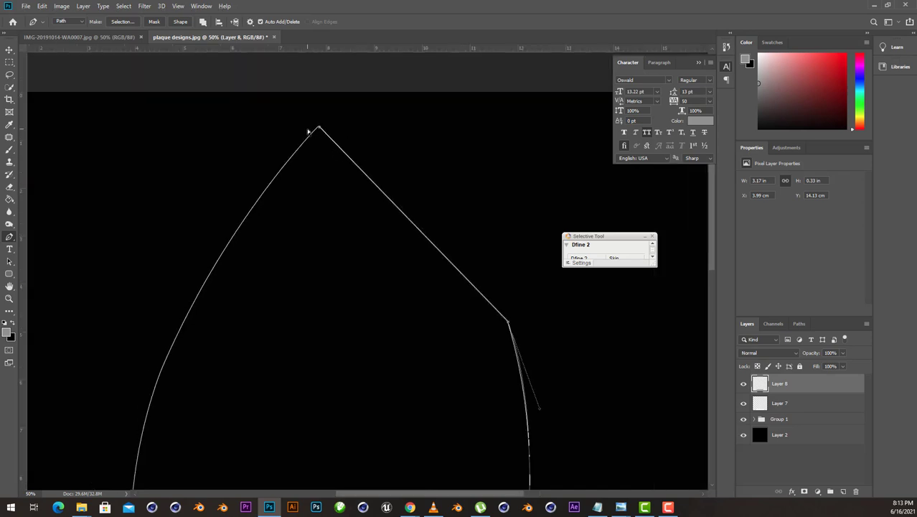
{"action": "key", "text": "ctrl+minus"}
- Shape the flame's upper-left curve and its lower-left end at the base
{"action": "left_click_drag", "start_coordinate": [252, 310], "coordinate": [260, 195]}
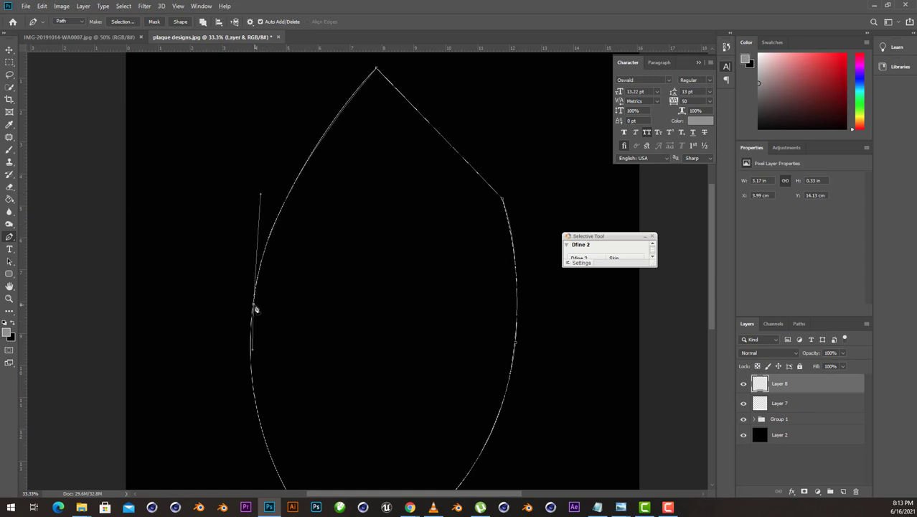
{"action": "scroll", "coordinate": [255, 309], "scroll_direction": "down", "scroll_amount": 3}
{"action": "scroll", "coordinate": [301, 302], "scroll_direction": "up", "scroll_amount": 3}
{"action": "scroll", "coordinate": [284, 348], "scroll_direction": "down", "scroll_amount": 2}
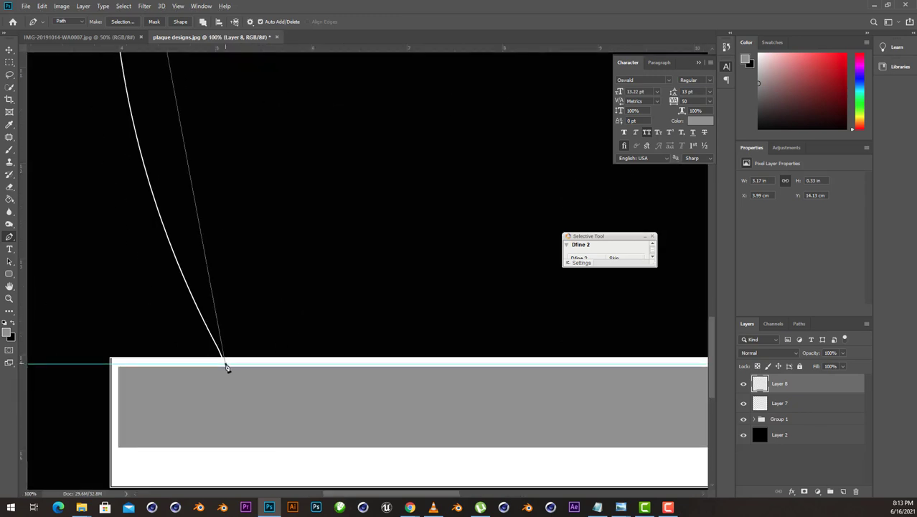
{"action": "scroll", "coordinate": [286, 311], "scroll_direction": "down", "scroll_amount": 2}
{"action": "left_click_drag", "start_coordinate": [286, 311], "coordinate": [215, 180]}
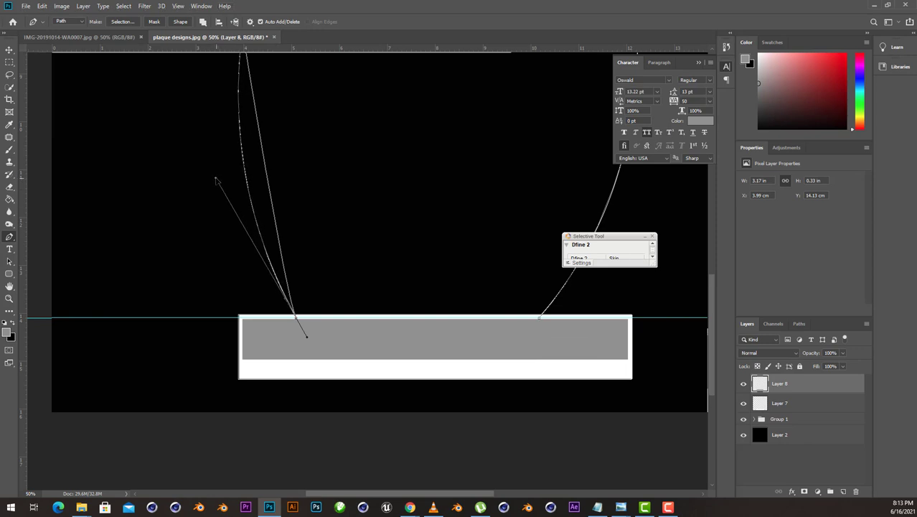
{"action": "scroll", "coordinate": [290, 337], "scroll_direction": "up", "scroll_amount": 2}
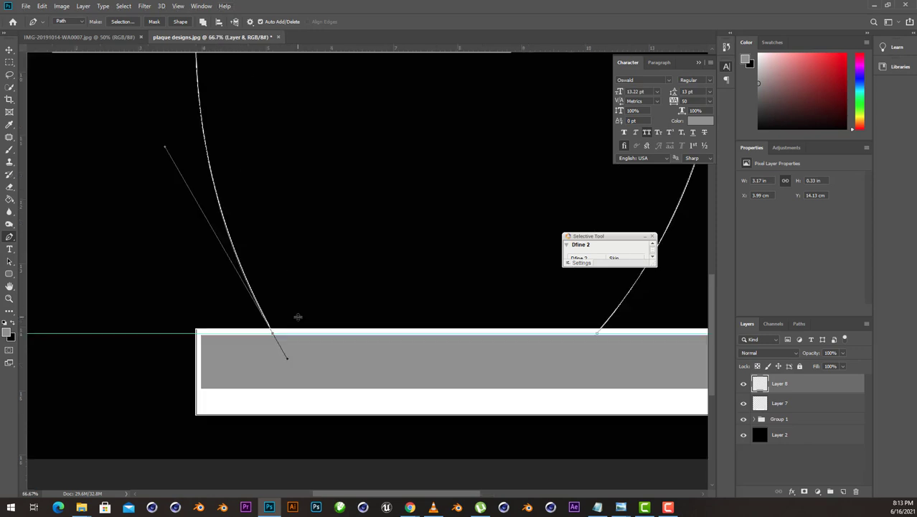
{"action": "scroll", "coordinate": [431, 380], "scroll_direction": "right", "scroll_amount": 4}
{"action": "scroll", "coordinate": [461, 404], "scroll_direction": "down", "scroll_amount": 4}
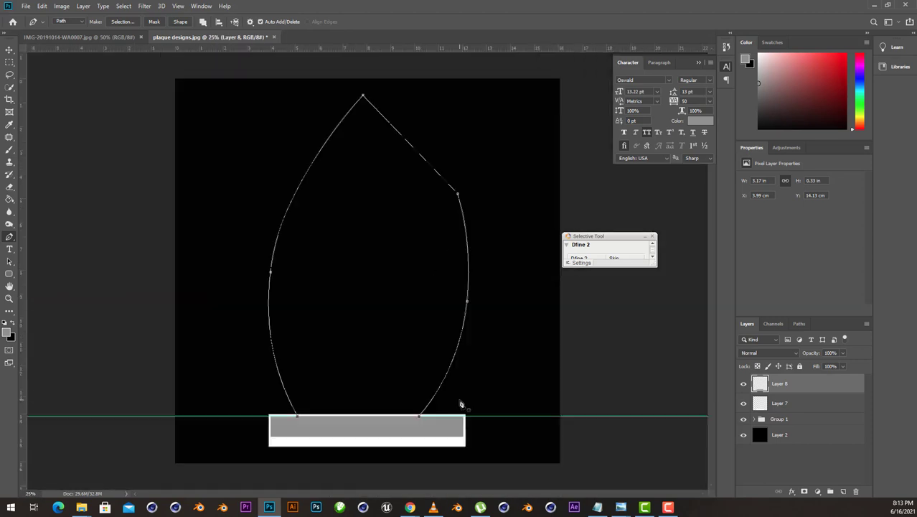
- Turn the flame path into a selection and fill it light grey on new Layer 9
{"action": "key", "text": "ctrl+Return"}
{"action": "key", "text": "ctrl+shift+alt+n"}
{"action": "key", "text": "g"}
{"action": "left_click", "coordinate": [8, 331]}
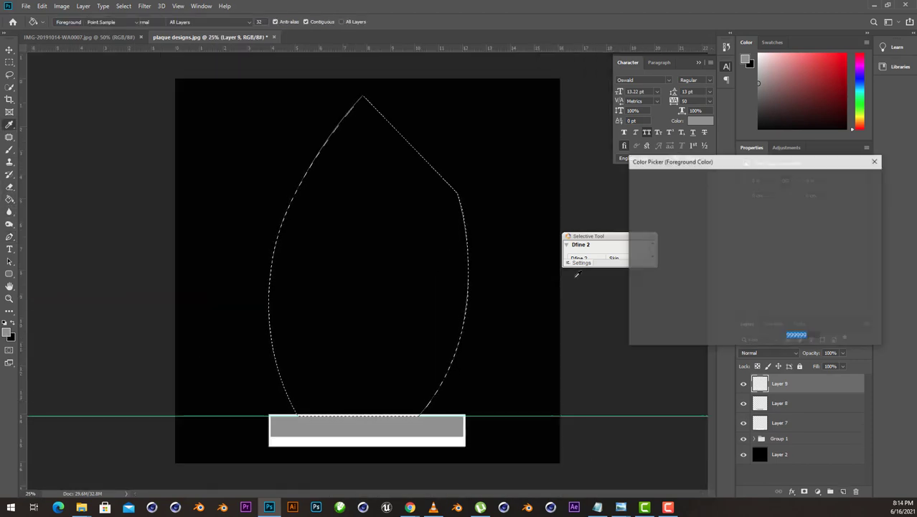
{"action": "left_click", "coordinate": [633, 216]}
{"action": "left_click", "coordinate": [859, 178]}
{"action": "left_click", "coordinate": [360, 282]}
{"action": "key", "text": "ctrl+d"}
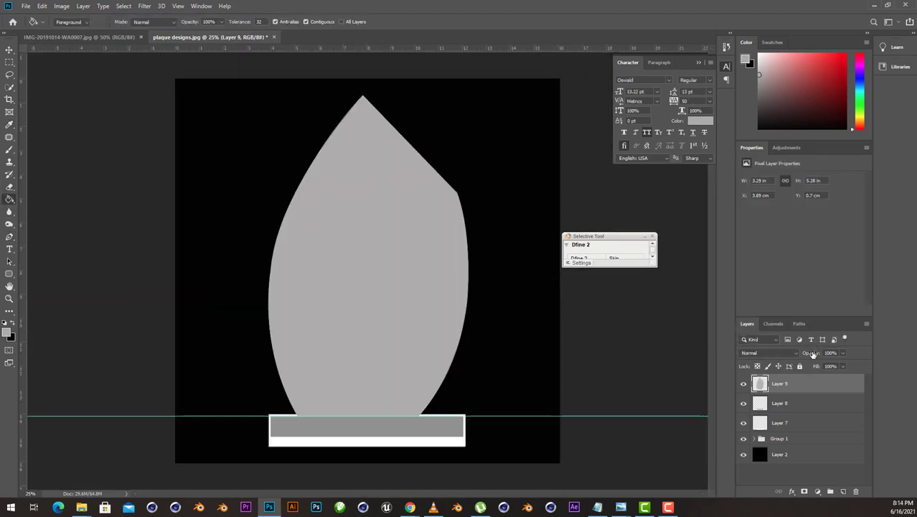
- Hide the grey flame layer to reveal the outlines beneath
{"action": "key", "text": "v"}
{"action": "key", "text": "ctrl+minus"}
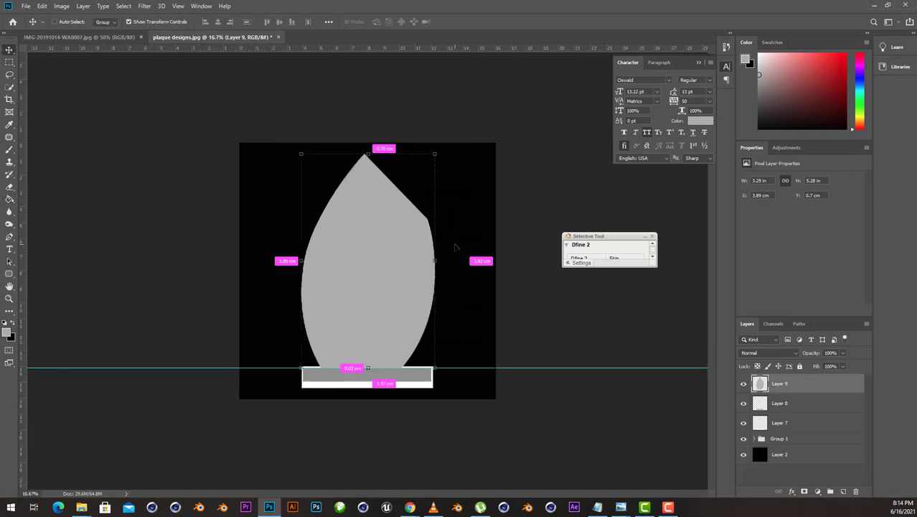
{"action": "key", "text": "ctrl+plus"}
{"action": "key", "text": "ctrl+plus"}
{"action": "left_click", "coordinate": [760, 383], "text": "ctrl"}
- Start the crescent path along the flame's left side, cornering at the base
{"action": "scroll", "coordinate": [789, 430], "scroll_direction": "down", "scroll_amount": 2}
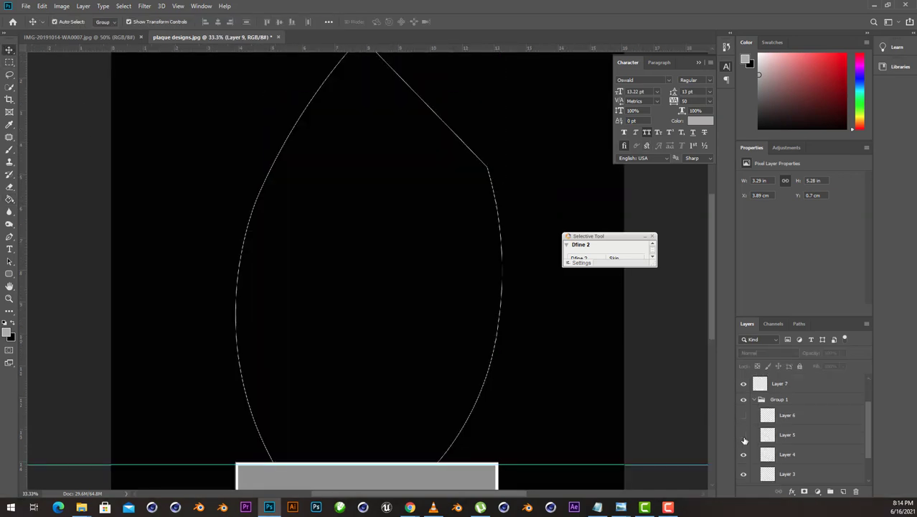
{"action": "key", "text": "p"}
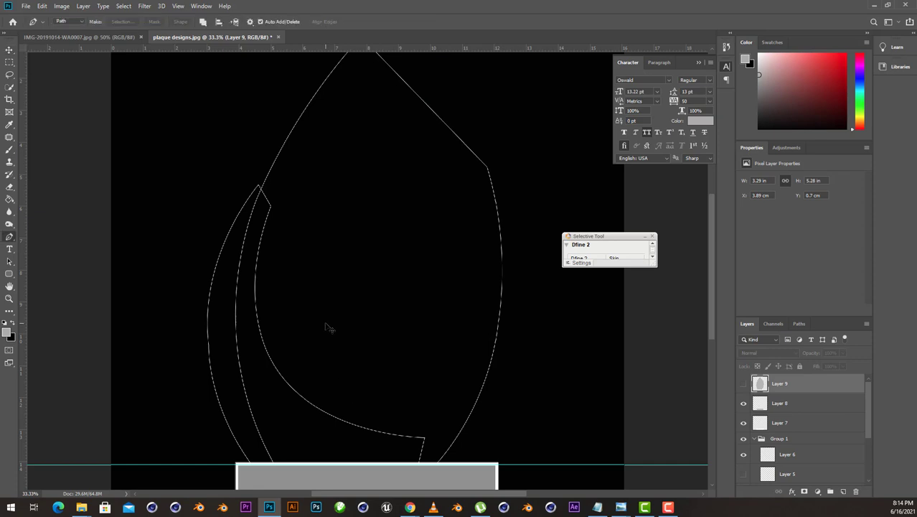
{"action": "left_click_drag", "start_coordinate": [329, 376], "coordinate": [373, 231]}
{"action": "scroll", "coordinate": [373, 231], "scroll_direction": "up", "scroll_amount": 5}
{"action": "scroll", "coordinate": [372, 224], "scroll_direction": "down", "scroll_amount": 3}
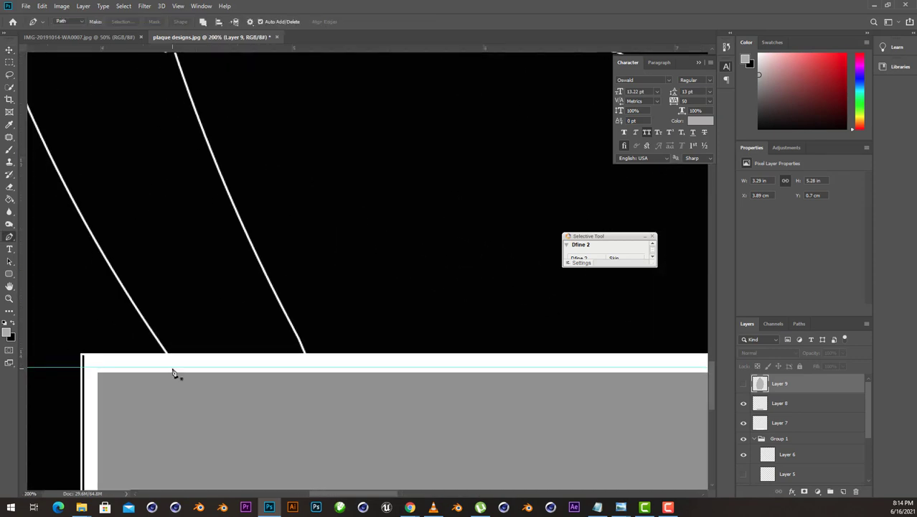
{"action": "scroll", "coordinate": [172, 371], "scroll_direction": "right", "scroll_amount": 5}
{"action": "left_click", "coordinate": [376, 380]}
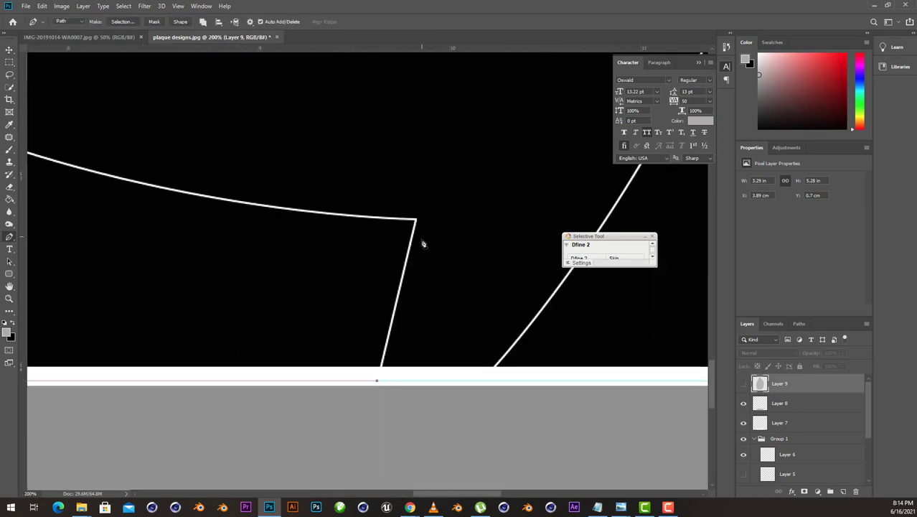
{"action": "scroll", "coordinate": [451, 244], "scroll_direction": "down", "scroll_amount": 3}
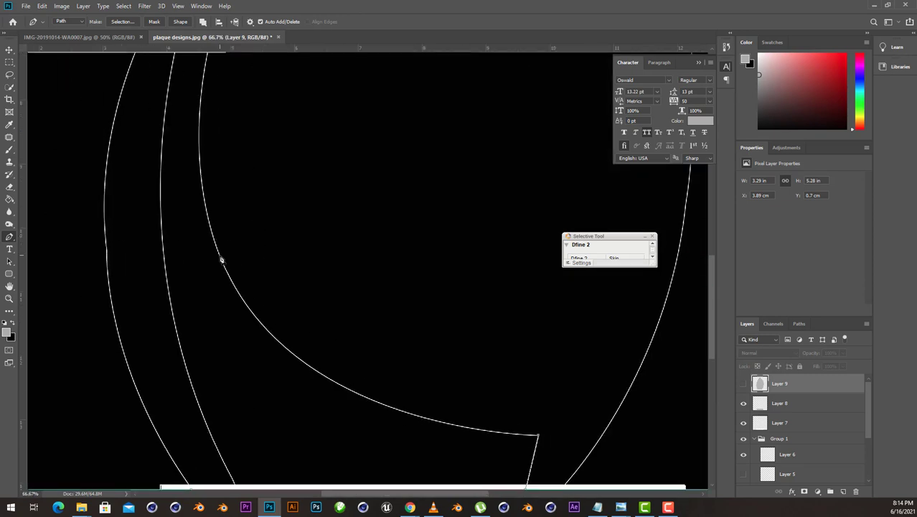
{"action": "left_click_drag", "start_coordinate": [221, 261], "coordinate": [244, 313]}
- Finish the crescent's upper tip and base curve, then load it as a selection
{"action": "scroll", "coordinate": [233, 268], "scroll_direction": "up", "scroll_amount": 3}
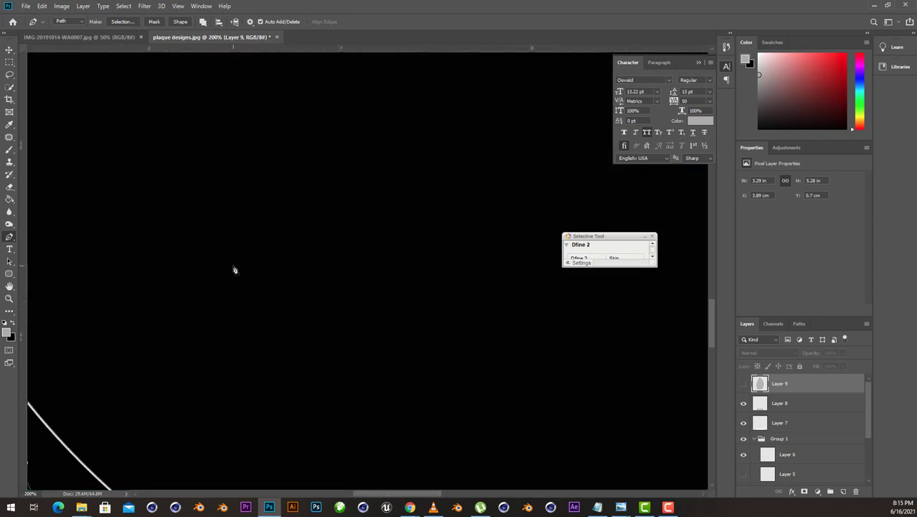
{"action": "scroll", "coordinate": [221, 326], "scroll_direction": "down", "scroll_amount": 3}
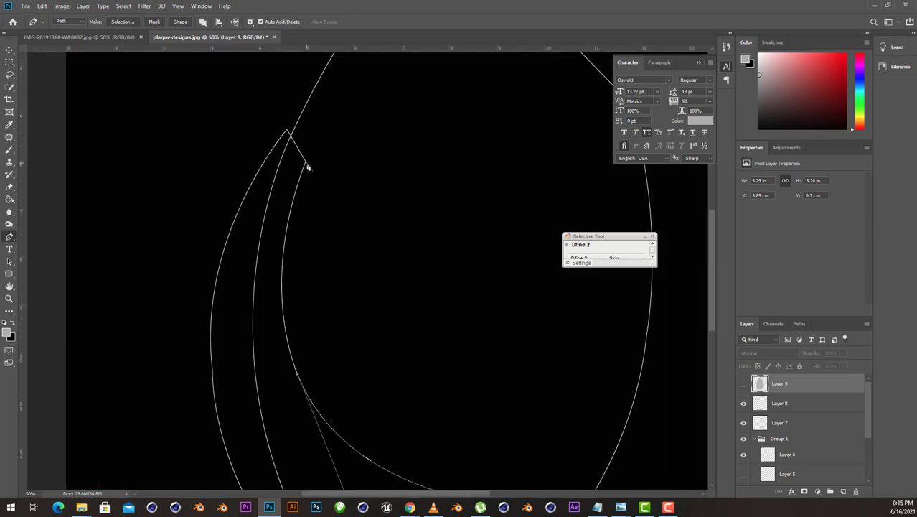
{"action": "left_click_drag", "start_coordinate": [306, 163], "coordinate": [254, 290]}
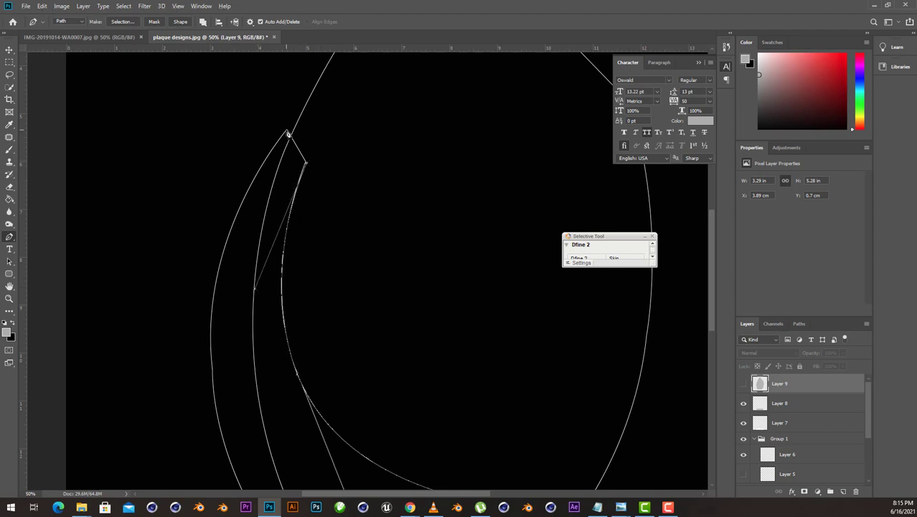
{"action": "scroll", "coordinate": [244, 309], "scroll_direction": "down", "scroll_amount": 2}
{"action": "mouse_move", "coordinate": [227, 343]}
{"action": "left_mouse_down"}
{"action": "mouse_move", "coordinate": [221, 188]}
{"action": "mouse_move", "coordinate": [205, 188]}
{"action": "left_mouse_up"}
{"action": "scroll", "coordinate": [240, 301], "scroll_direction": "down", "scroll_amount": 5}
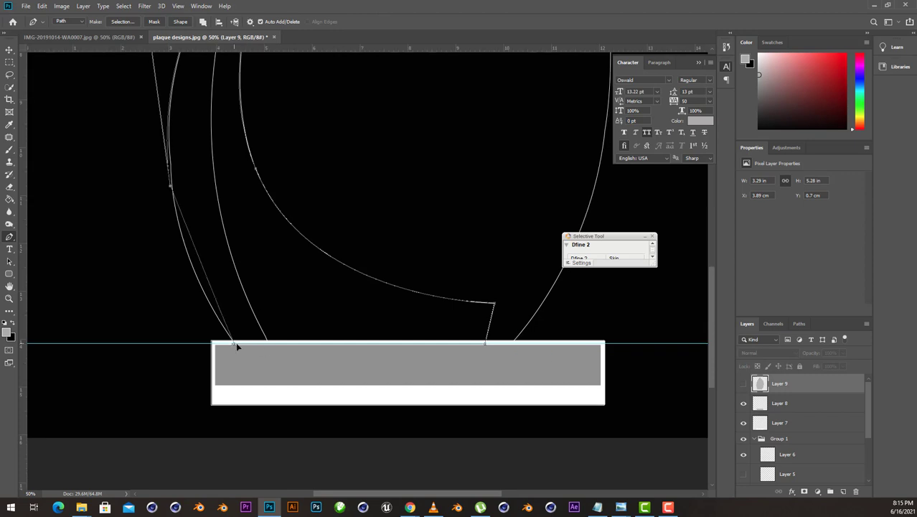
{"action": "left_click_drag", "start_coordinate": [237, 346], "coordinate": [294, 428]}
{"action": "key", "text": "ctrl+minus"}
{"action": "key", "text": "ctrl+minus"}
{"action": "key", "text": "ctrl+minus"}
{"action": "key", "text": "ctrl+Return"}
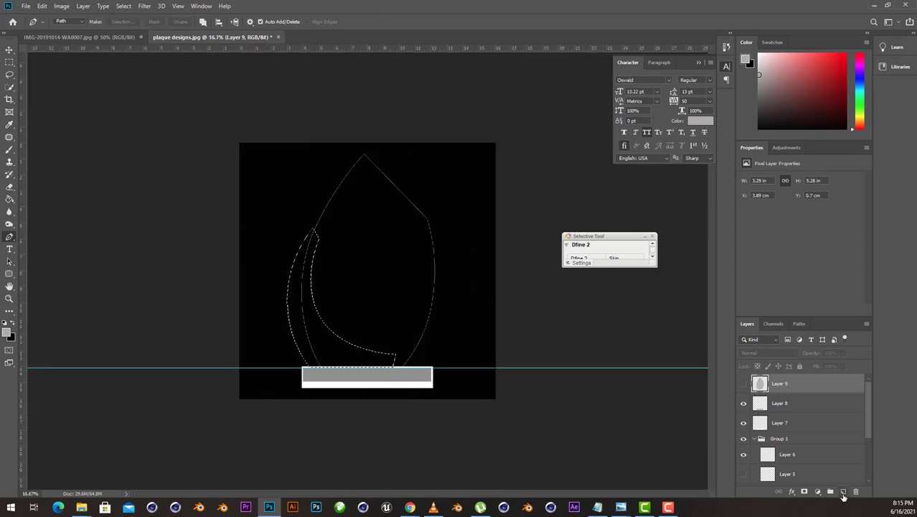
- Fill the crescent selection pale pink on new Layer 10 and deselect
{"action": "key", "text": "ctrl+shift+alt+n"}
{"action": "key", "text": "g"}
{"action": "left_click", "coordinate": [6, 331]}
{"action": "left_click", "coordinate": [648, 206]}
{"action": "left_click", "coordinate": [858, 178]}
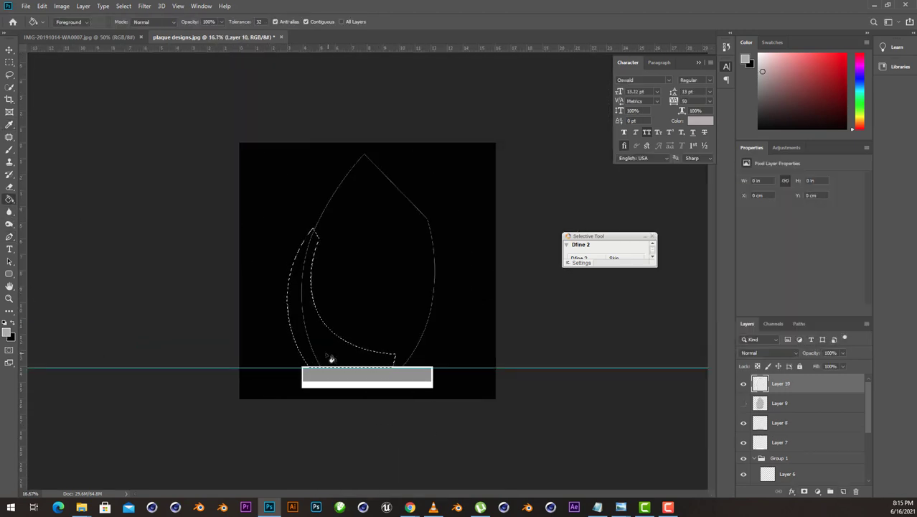
{"action": "left_click", "coordinate": [331, 358]}
{"action": "left_click", "coordinate": [753, 458]}
{"action": "key", "text": "ctrl+d"}
- Show the grey flame, hide Group 1, then hide the flame and crescent layers
{"action": "left_click", "coordinate": [743, 403]}
{"action": "left_click", "coordinate": [744, 458]}
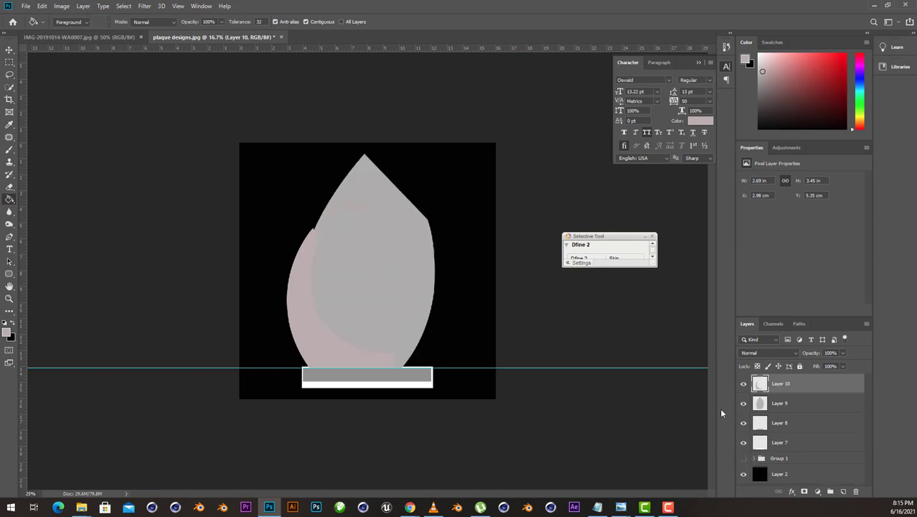
{"action": "key", "text": "ctrl+plus"}
{"action": "key", "text": "ctrl+plus"}
{"action": "scroll", "coordinate": [500, 283], "scroll_direction": "up", "scroll_amount": 1}
{"action": "key", "text": "ctrl+minus"}
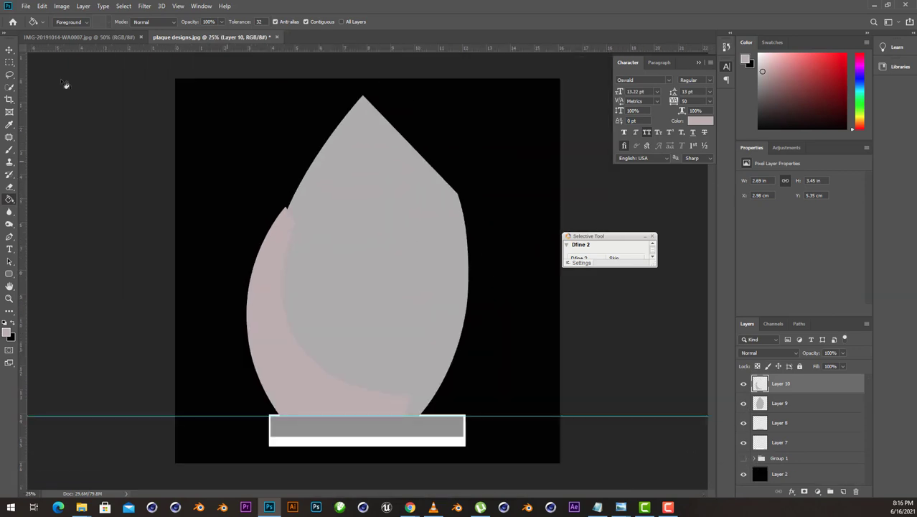
{"action": "key", "text": "v"}
{"action": "key", "text": "ctrl+plus"}
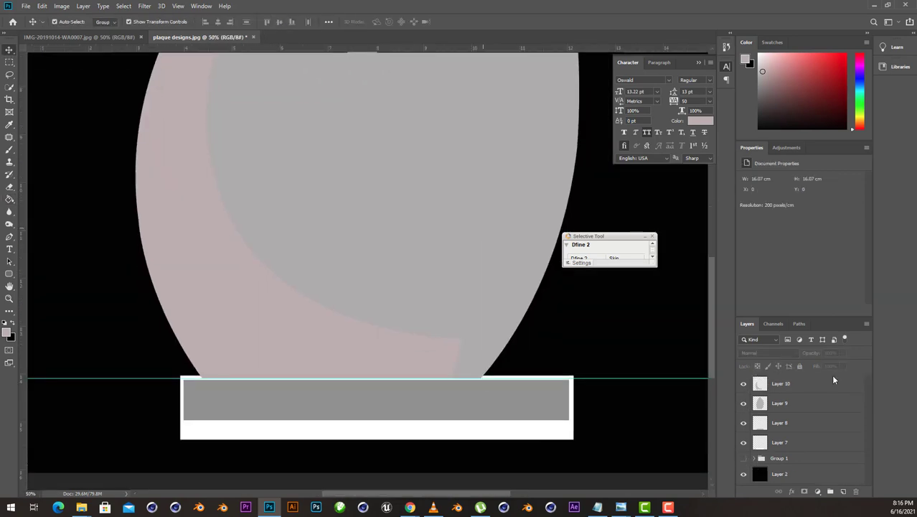
{"action": "left_click_drag", "start_coordinate": [743, 383], "coordinate": [743, 422]}
- Add a Gradient Overlay to Layer 7, the base plate, starting from the Selenium 1 preset
{"action": "left_click", "coordinate": [782, 443]}
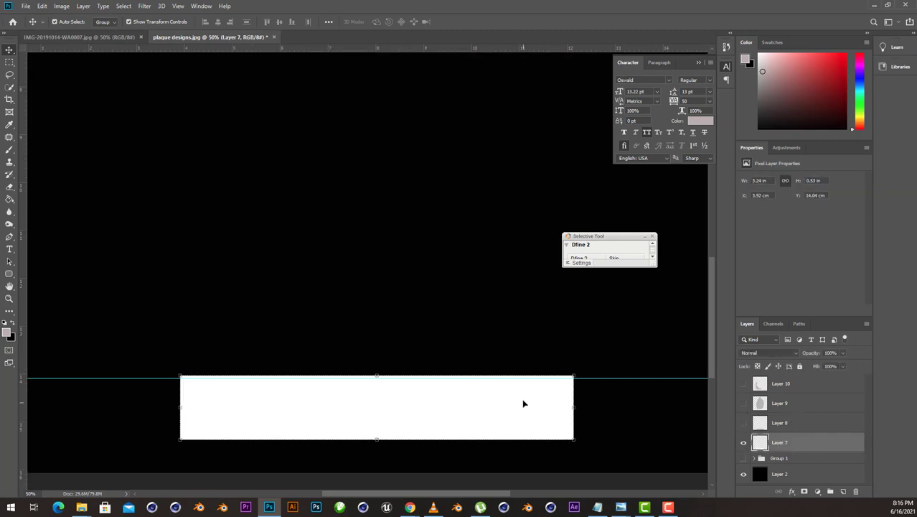
{"action": "scroll", "coordinate": [523, 402], "scroll_direction": "down", "scroll_amount": 1}
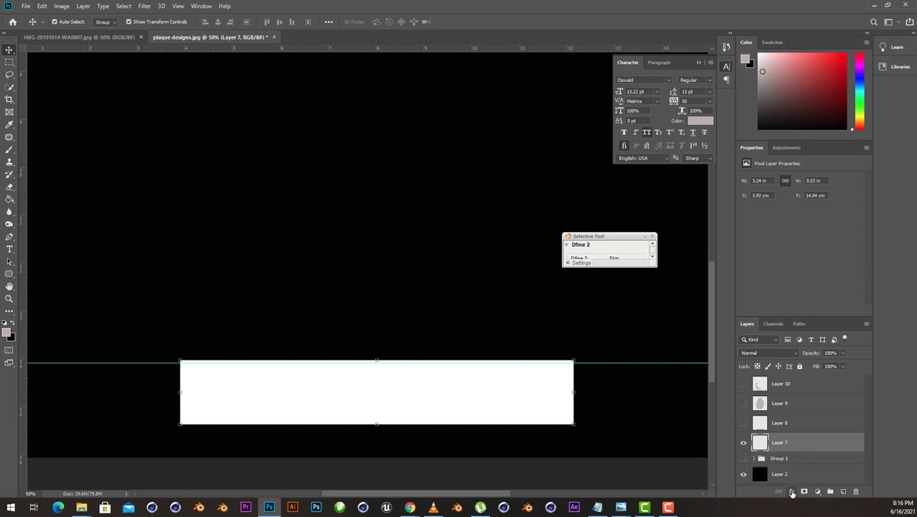
{"action": "left_click", "coordinate": [793, 492]}
{"action": "key", "text": "Escape"}
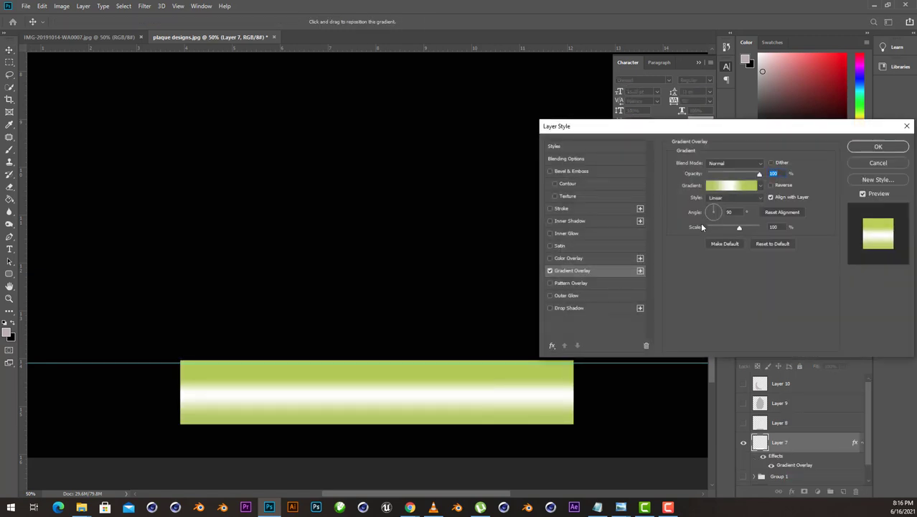
{"action": "left_click", "coordinate": [730, 185]}
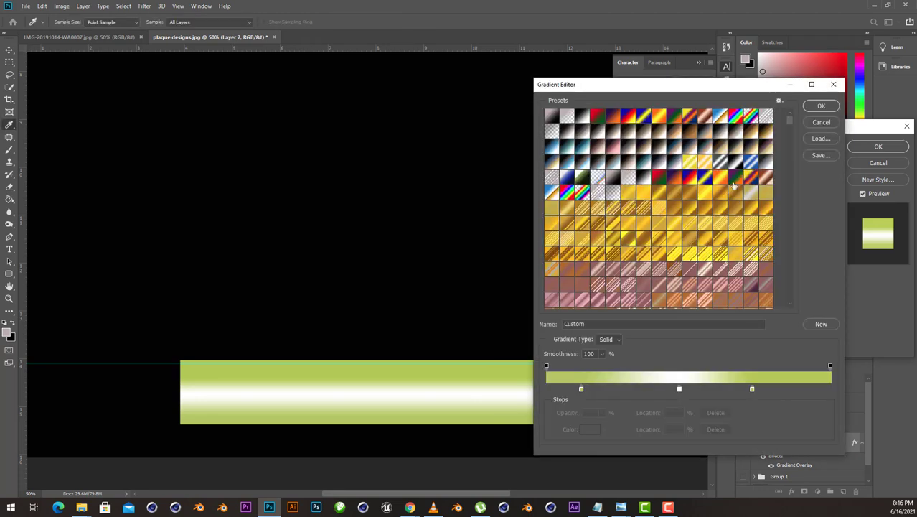
{"action": "left_click", "coordinate": [707, 302]}
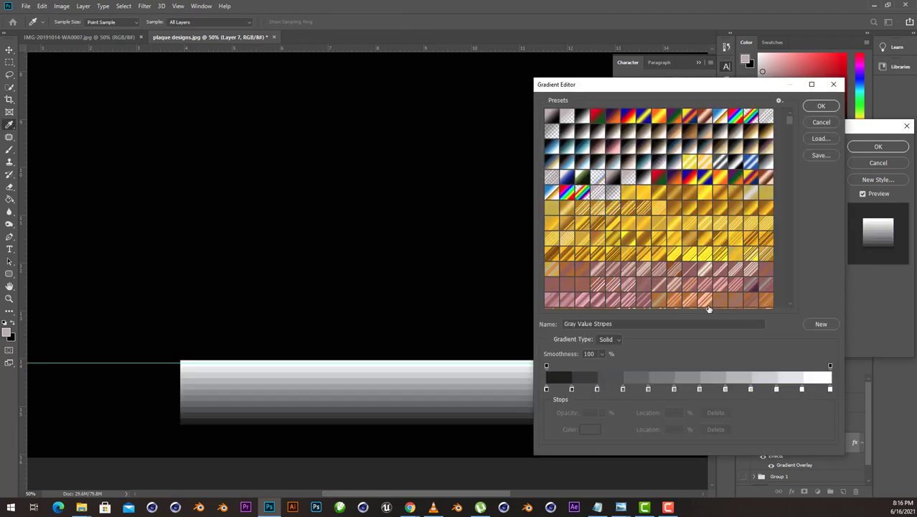
{"action": "left_click", "coordinate": [596, 146]}
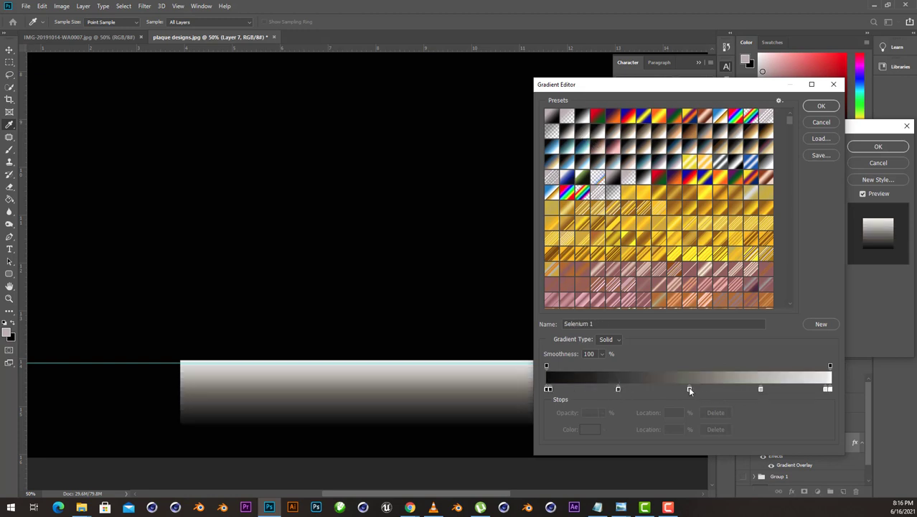
- Rework the gradient stops: delete one, add a grey stop near 38%, make the left stop #6d6d6d
{"action": "left_click_drag", "start_coordinate": [689, 389], "coordinate": [692, 441]}
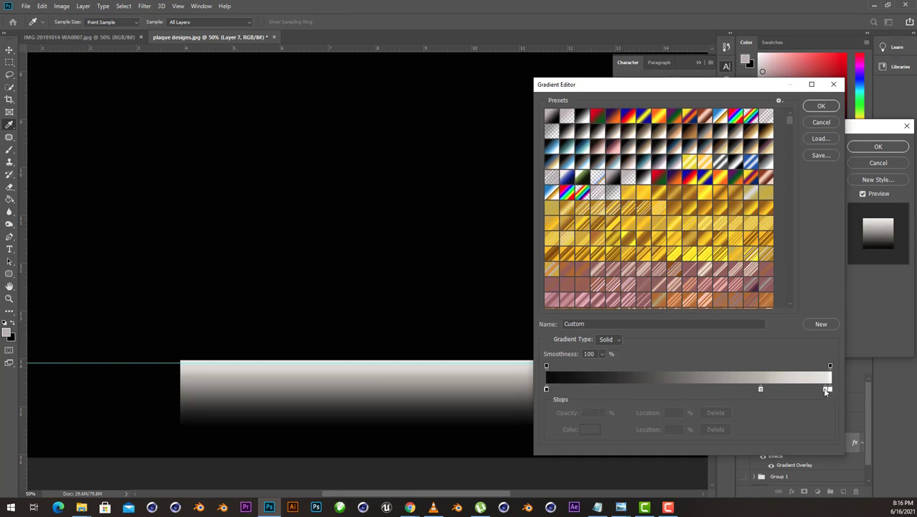
{"action": "left_click_drag", "start_coordinate": [825, 391], "coordinate": [830, 391]}
{"action": "left_click_drag", "start_coordinate": [759, 390], "coordinate": [653, 390]}
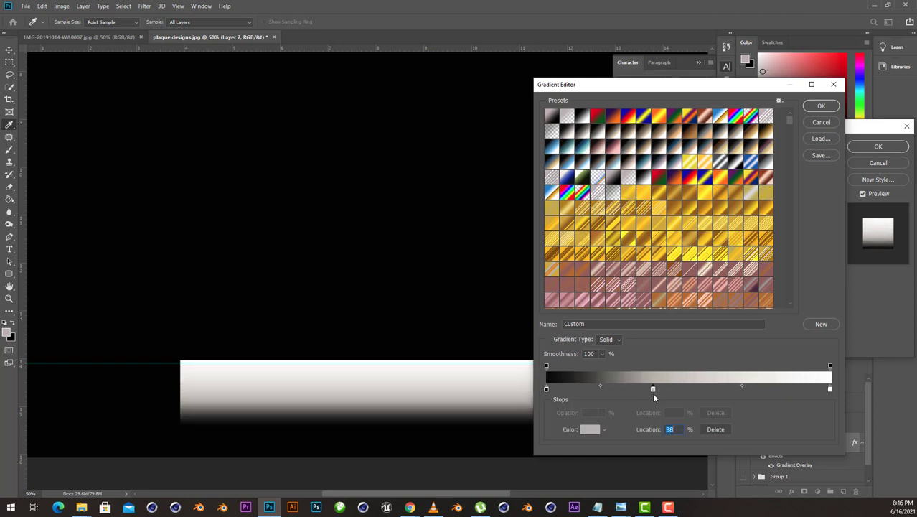
{"action": "left_click", "coordinate": [547, 390]}
{"action": "left_click", "coordinate": [590, 430]}
{"action": "left_click_drag", "start_coordinate": [633, 306], "coordinate": [633, 253]}
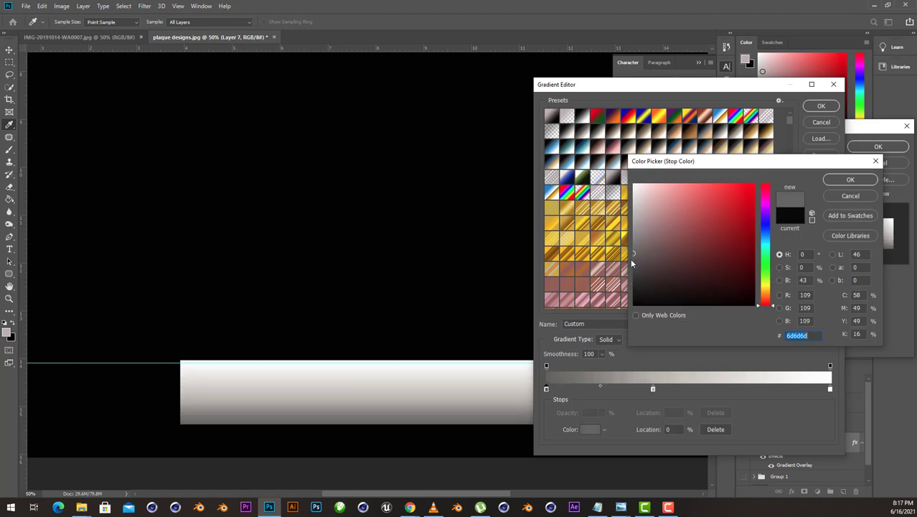
{"action": "left_click", "coordinate": [844, 182]}
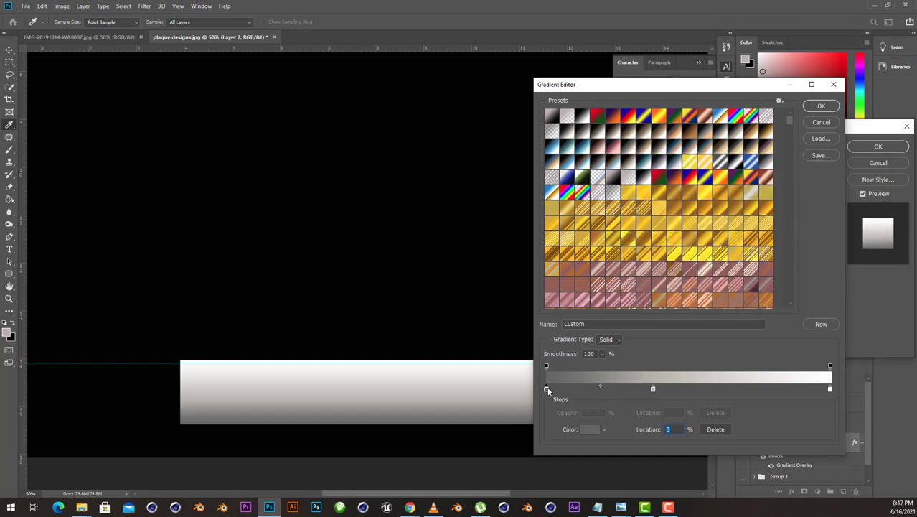
{"action": "left_click", "coordinate": [590, 429]}
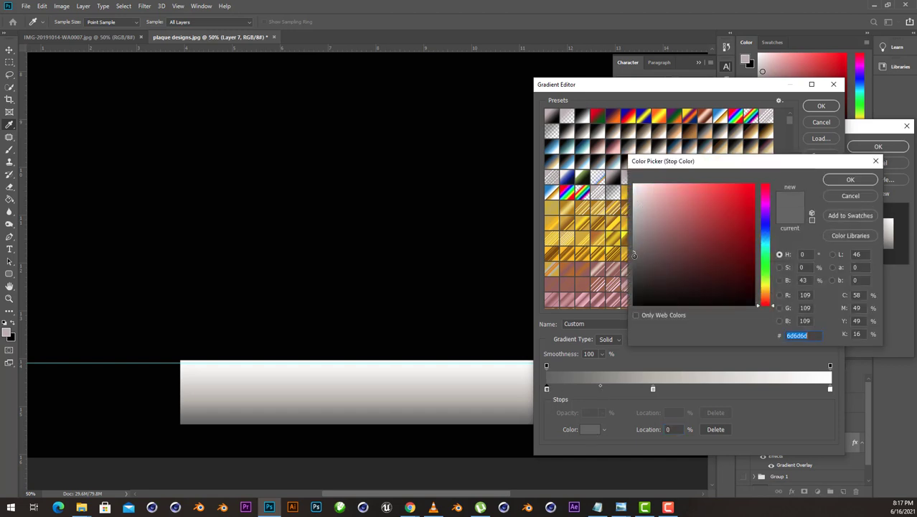
{"action": "left_click", "coordinate": [850, 179]}
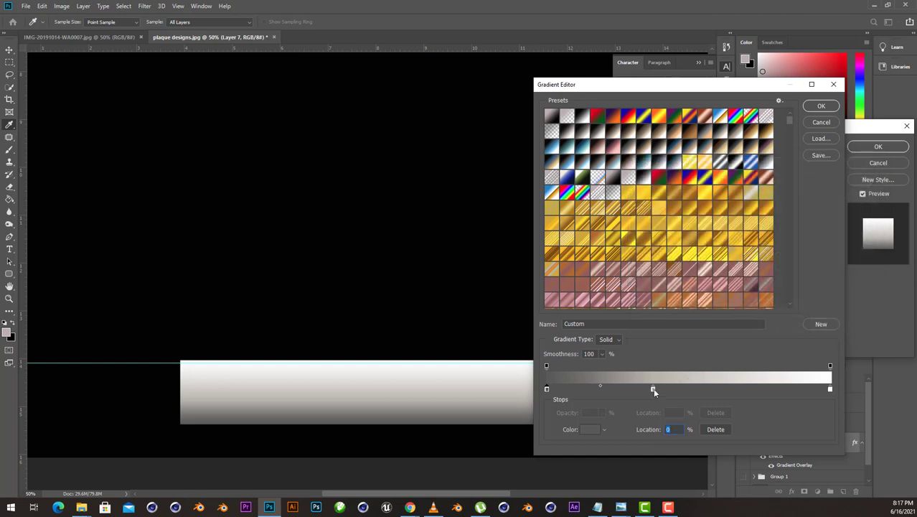
{"action": "left_click_drag", "start_coordinate": [653, 389], "coordinate": [680, 390]}
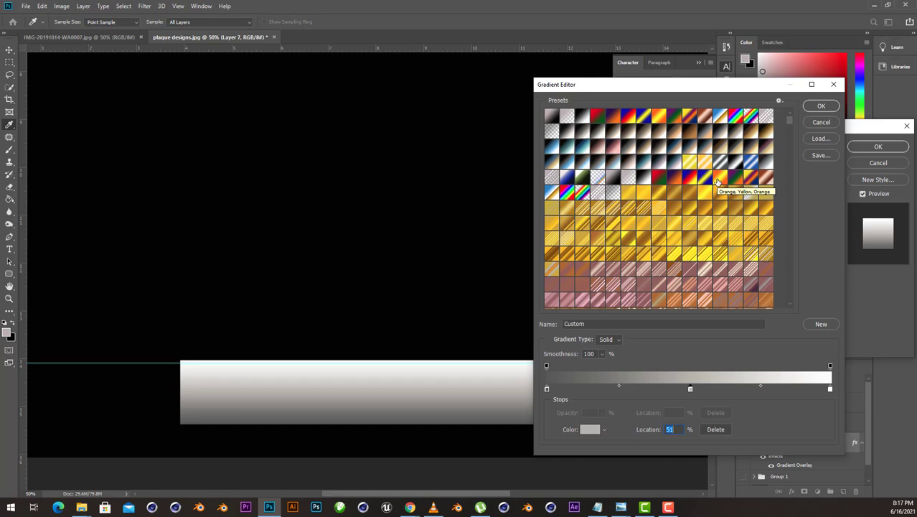
{"action": "left_click", "coordinate": [821, 105]}
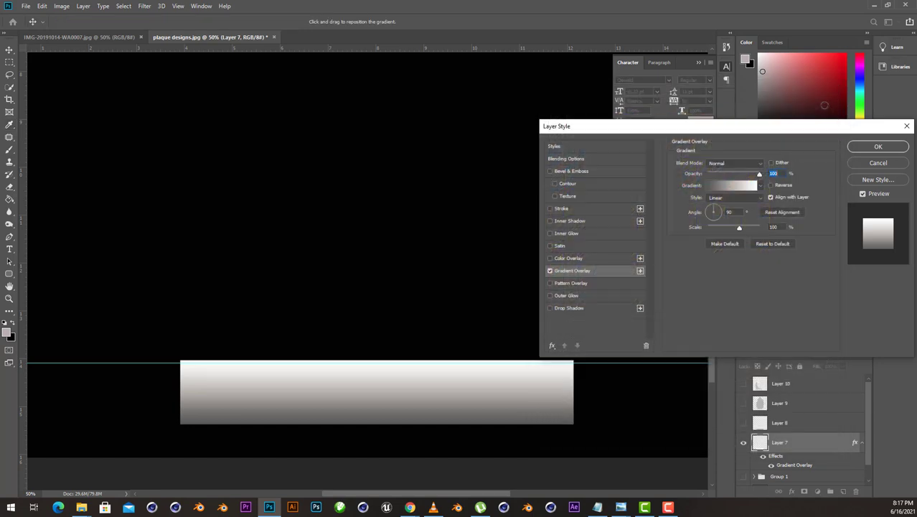
- Apply the base bar's overlay, show Layer 8's grey panel, and zoom in on the bar
{"action": "left_click", "coordinate": [880, 148]}
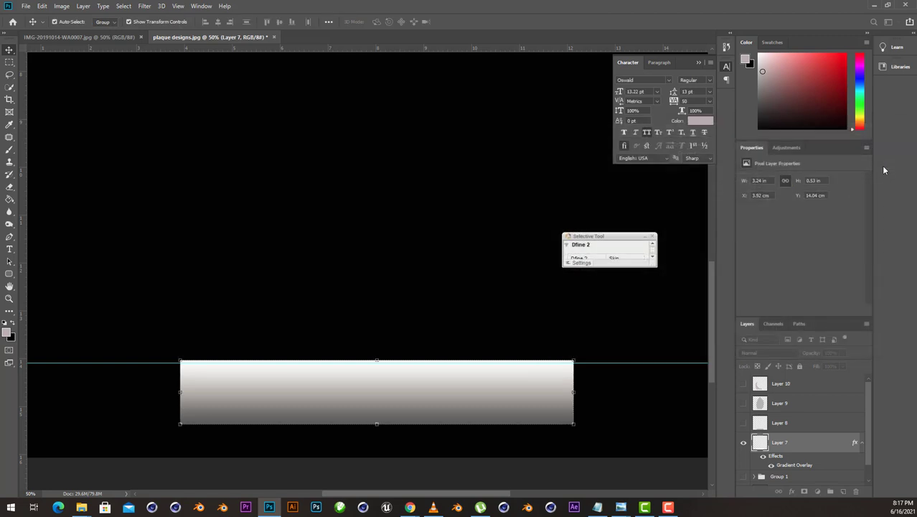
{"action": "left_click", "coordinate": [743, 423]}
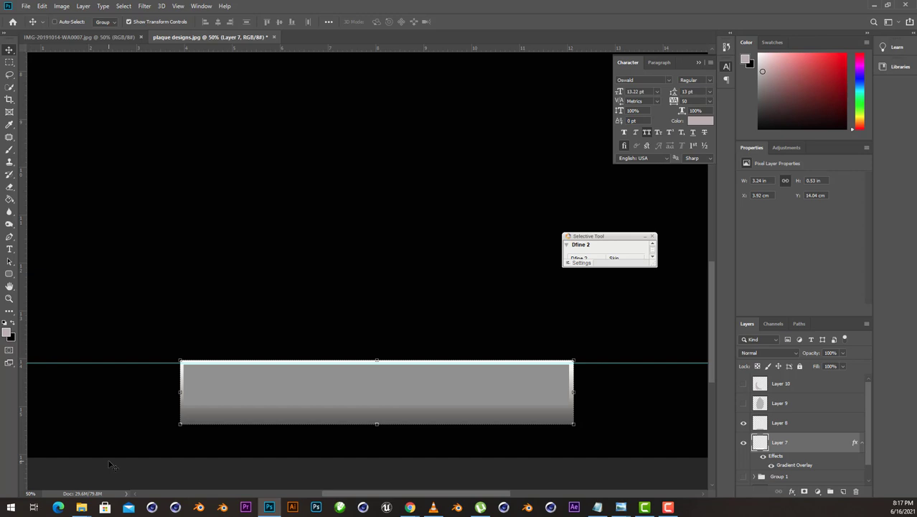
{"action": "left_click", "coordinate": [397, 387]}
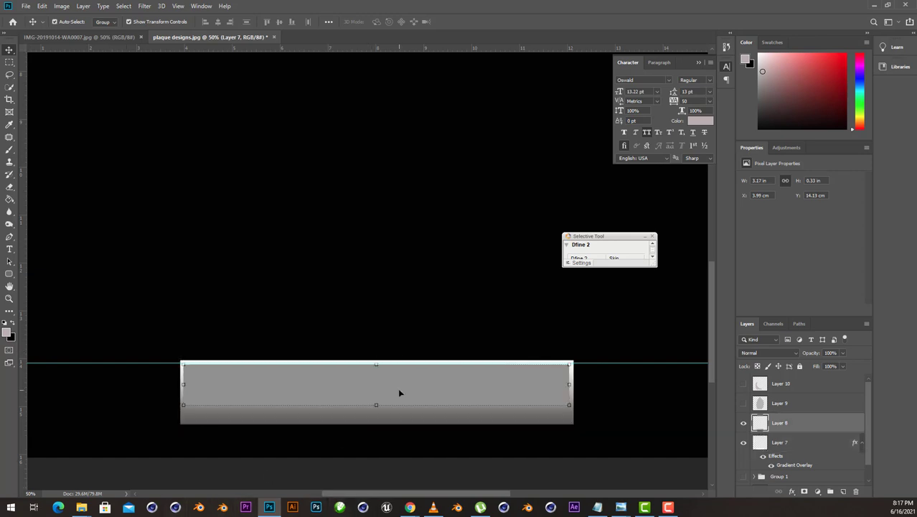
{"action": "key", "text": "ctrl+plus"}
{"action": "left_click_drag", "start_coordinate": [378, 404], "coordinate": [378, 289]}
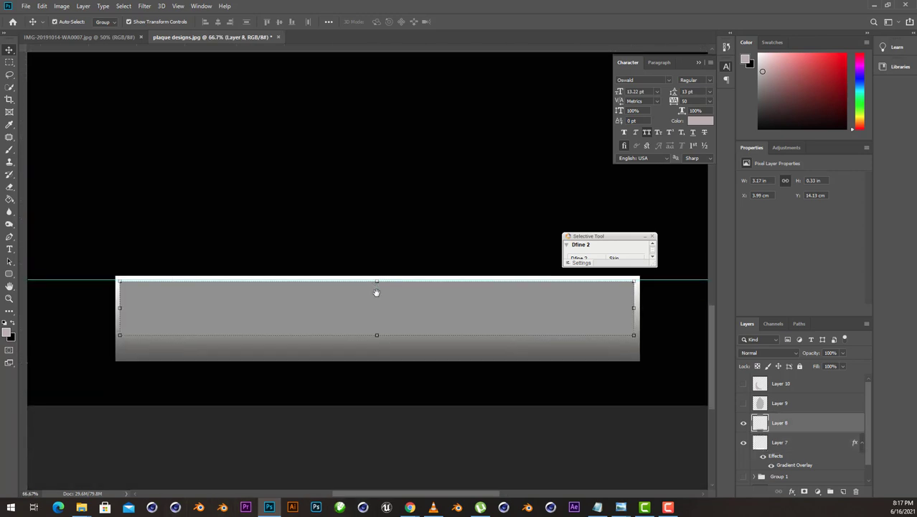
{"action": "scroll", "coordinate": [789, 447], "scroll_direction": "down", "scroll_amount": 1}
- Lighten the left stop of Layer 7's gradient overlay to #828181
{"action": "double_click", "coordinate": [790, 448]}
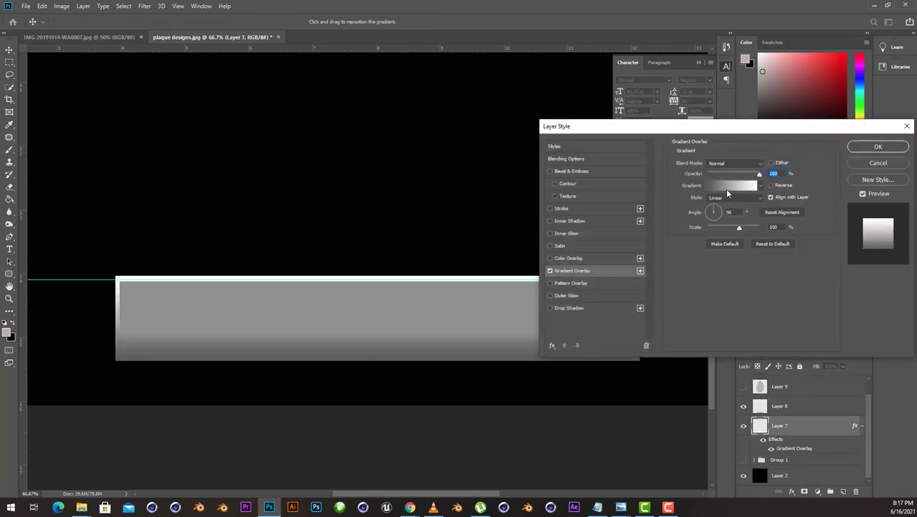
{"action": "left_click", "coordinate": [726, 187]}
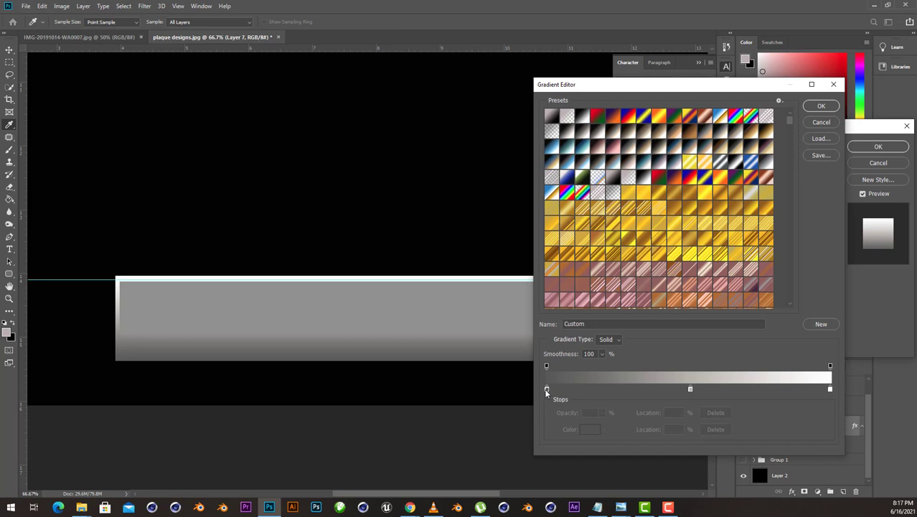
{"action": "left_click", "coordinate": [546, 389]}
{"action": "left_click", "coordinate": [593, 430]}
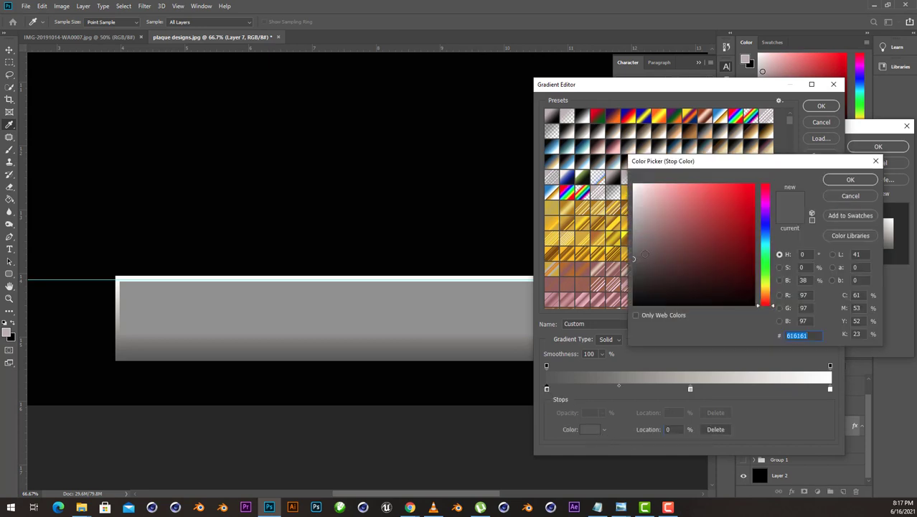
{"action": "left_click", "coordinate": [633, 249]}
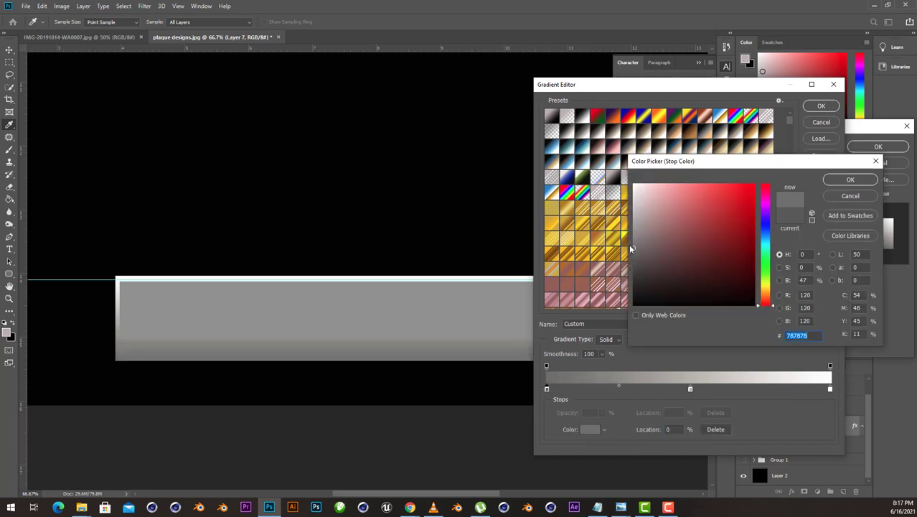
{"action": "left_click_drag", "start_coordinate": [632, 251], "coordinate": [633, 243]}
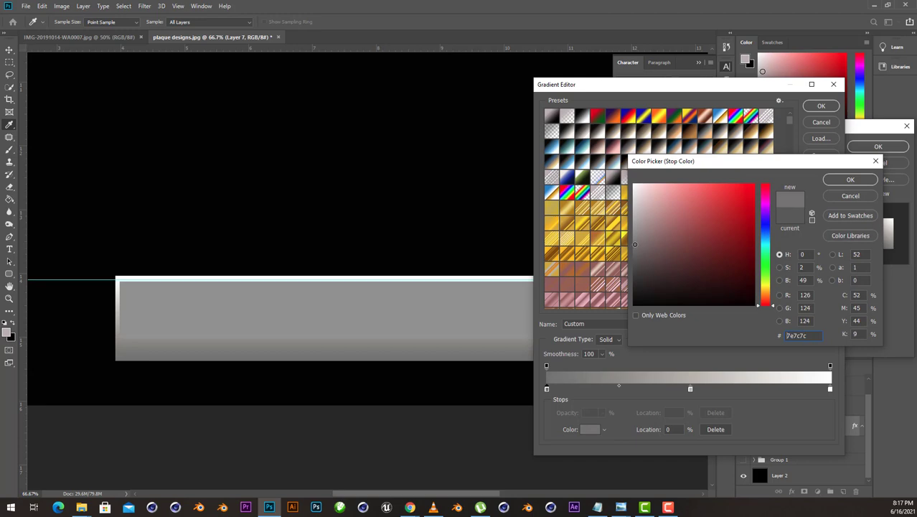
{"action": "left_click", "coordinate": [850, 179]}
{"action": "left_click", "coordinate": [822, 107]}
{"action": "left_click", "coordinate": [878, 146]}
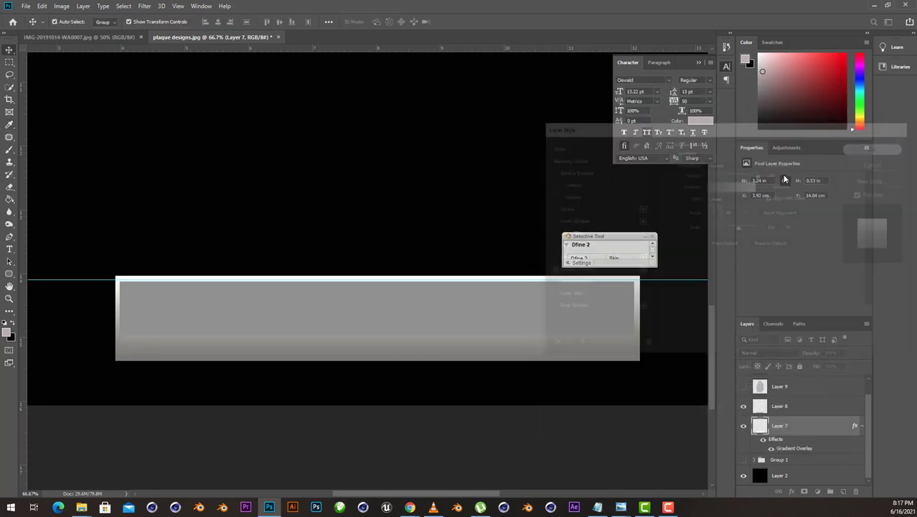
{"action": "left_click", "coordinate": [784, 412]}
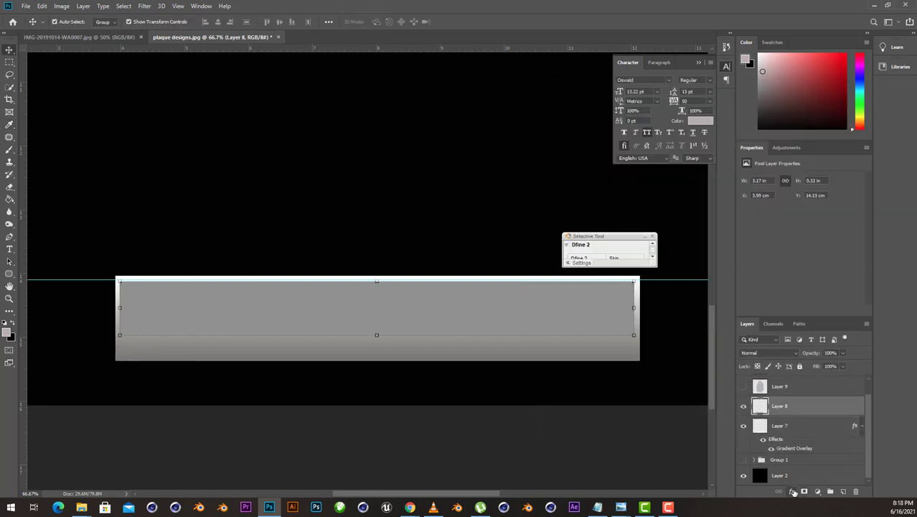
- Add a Gradient Overlay to Layer 8, remove its middle stop, and set the right stop to #dddddd
{"action": "left_click", "coordinate": [792, 491]}
{"action": "left_click", "coordinate": [816, 460]}
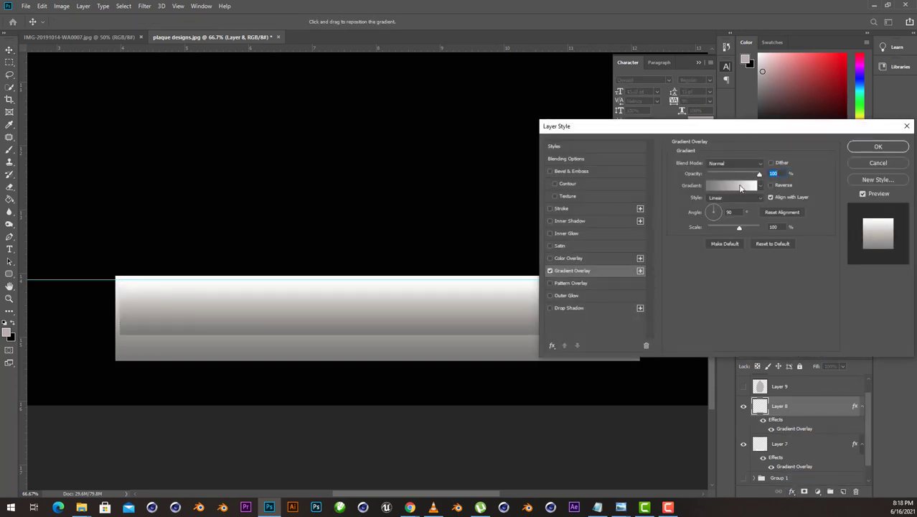
{"action": "left_click", "coordinate": [727, 186]}
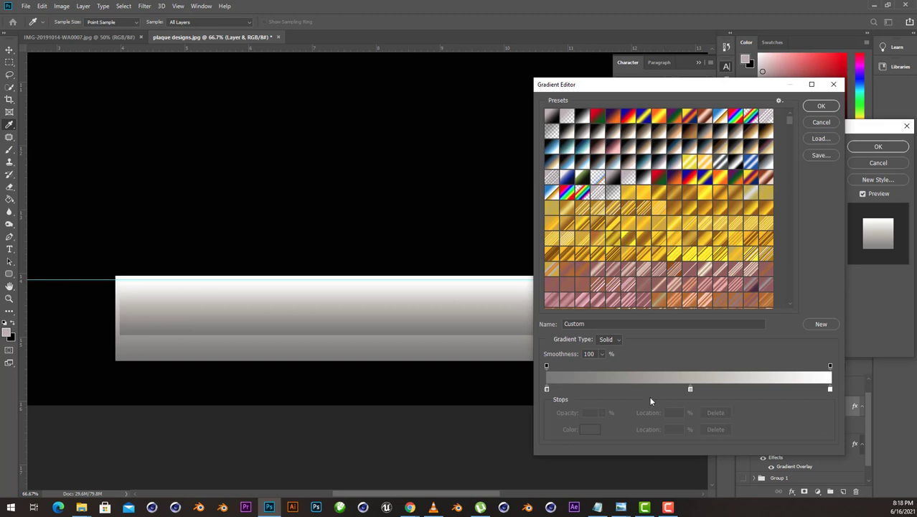
{"action": "mouse_move", "coordinate": [832, 390]}
{"action": "left_mouse_down"}
{"action": "mouse_move", "coordinate": [695, 390]}
{"action": "mouse_move", "coordinate": [840, 388]}
{"action": "left_mouse_up"}
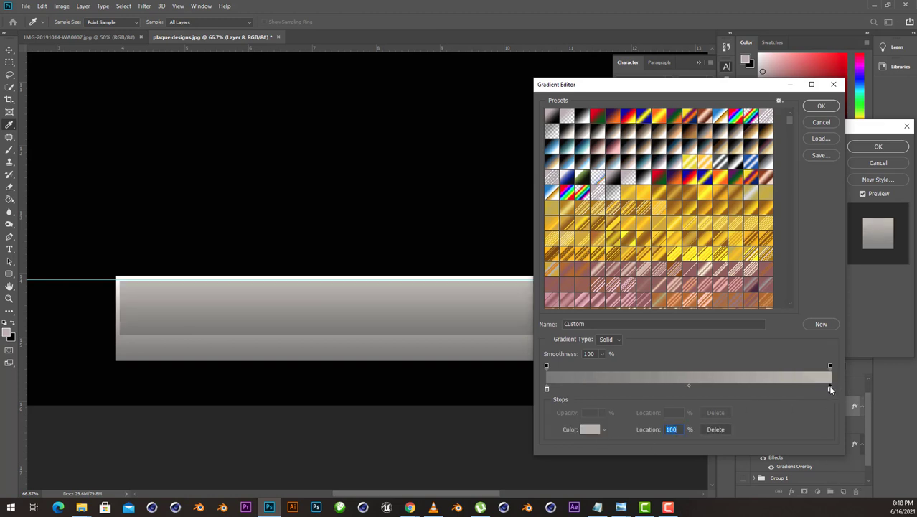
{"action": "double_click", "coordinate": [830, 389]}
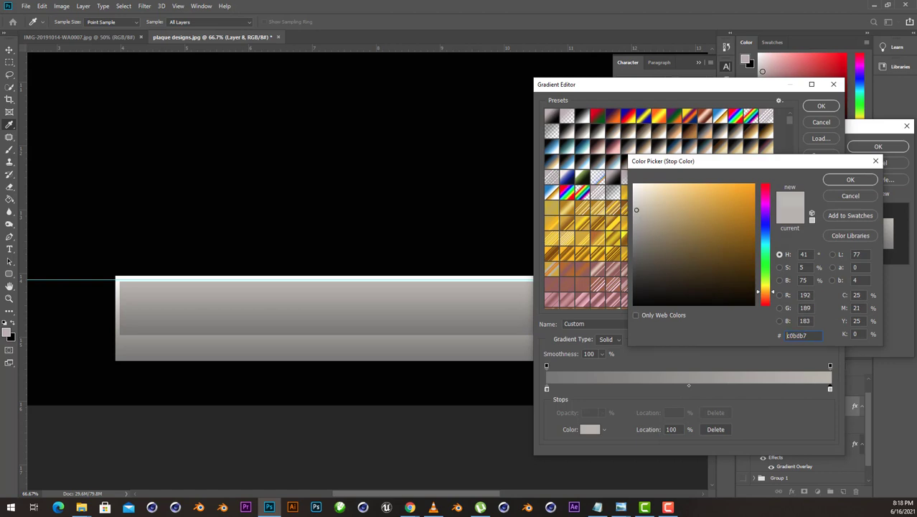
{"action": "left_click_drag", "start_coordinate": [635, 210], "coordinate": [634, 200]}
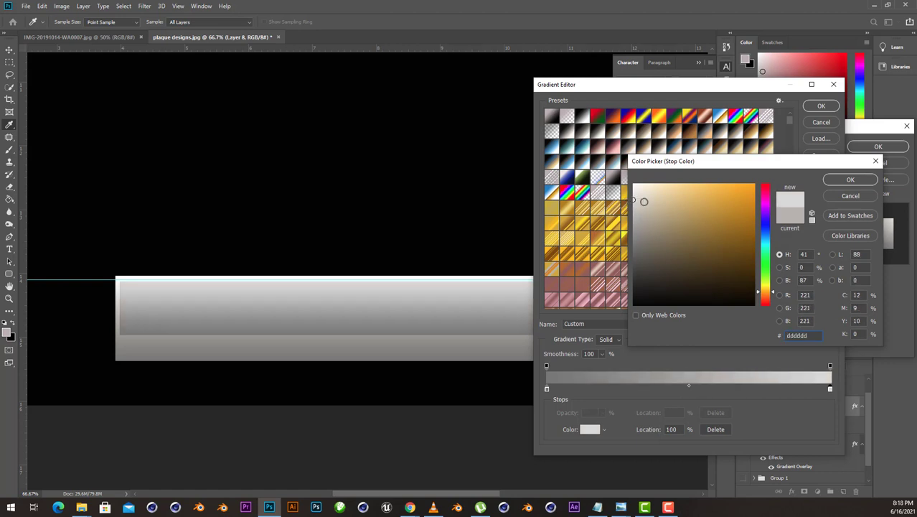
{"action": "left_click", "coordinate": [851, 181]}
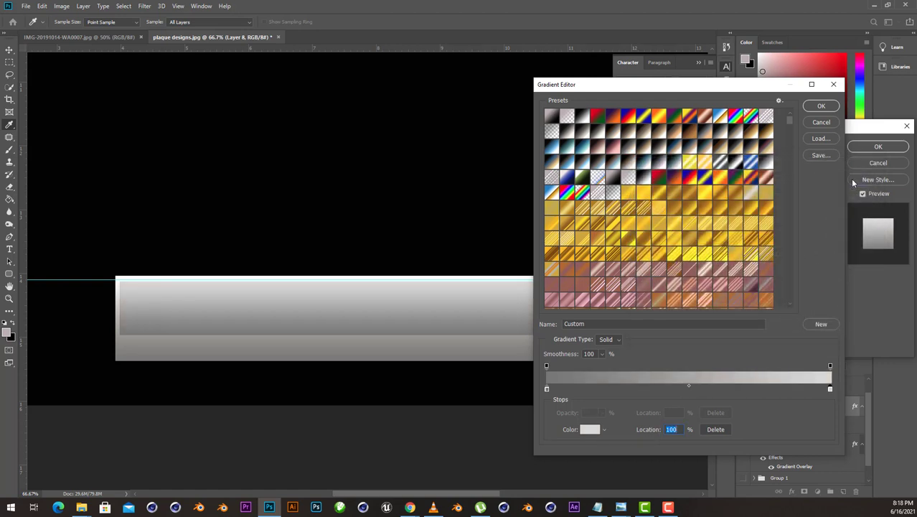
- Set the left stop to #909090, apply the overlay, and collapse Layers 8 and 7 effects lists
{"action": "left_click", "coordinate": [546, 389]}
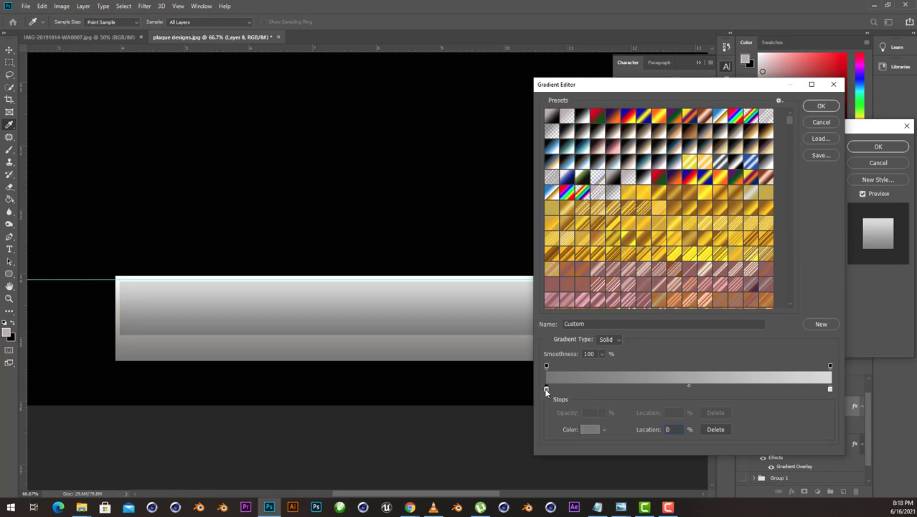
{"action": "left_click", "coordinate": [583, 429]}
{"action": "left_click", "coordinate": [632, 236]}
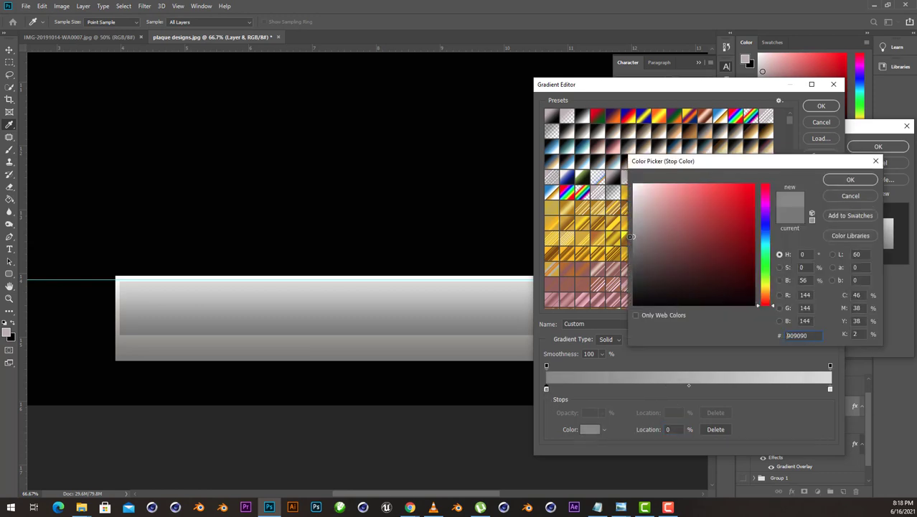
{"action": "left_click", "coordinate": [847, 181]}
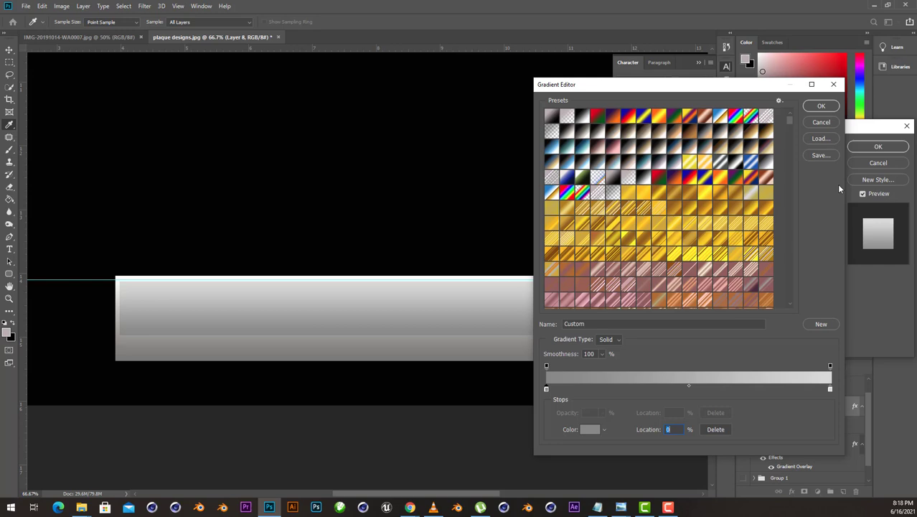
{"action": "left_click", "coordinate": [821, 107]}
{"action": "left_click", "coordinate": [878, 147]}
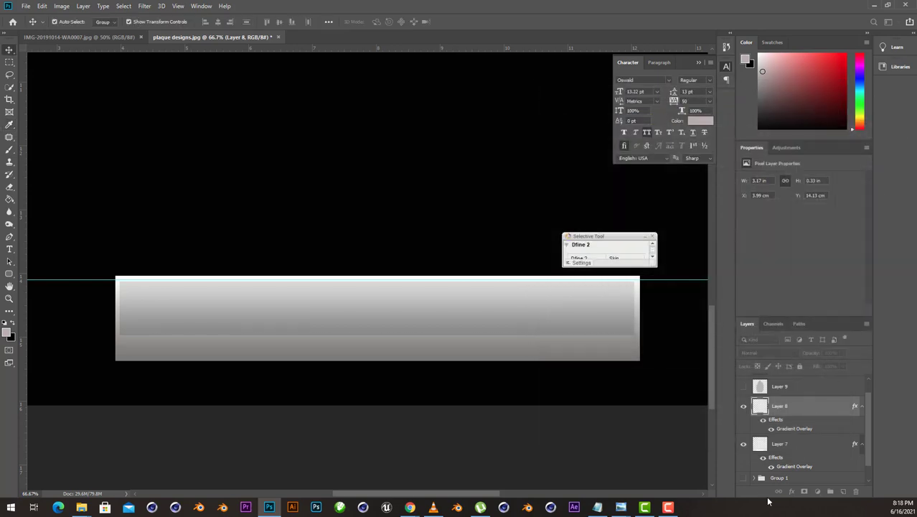
{"action": "left_click", "coordinate": [860, 413]}
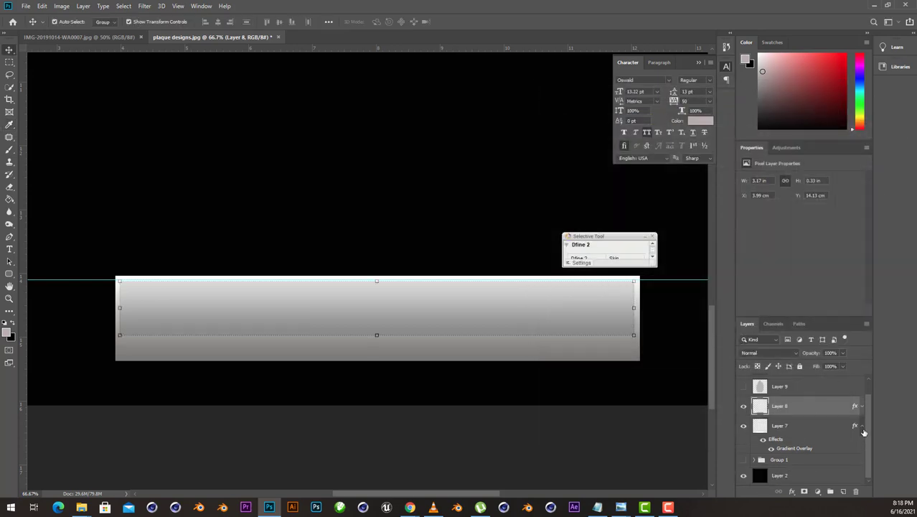
{"action": "left_click", "coordinate": [862, 427]}
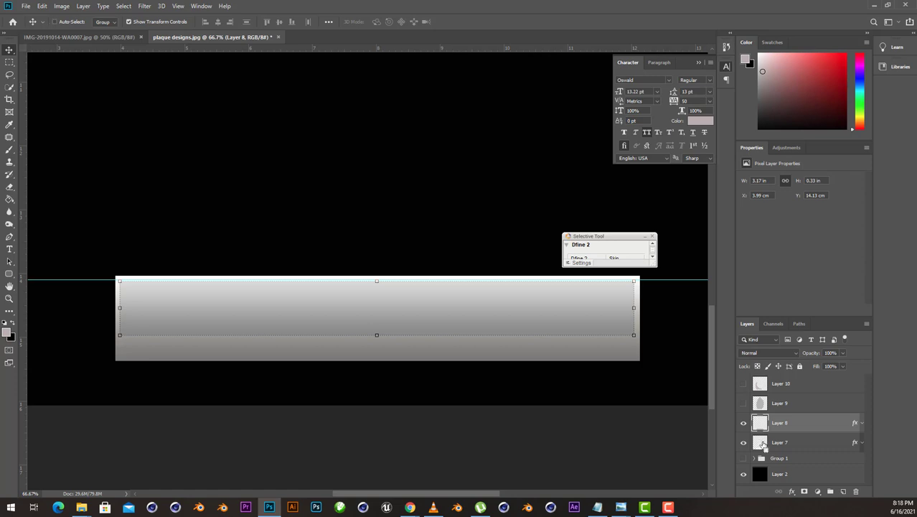
- Load the base bar's selection, add a new layer beneath Layer 8, and pick a 200 px brush
{"action": "left_click", "coordinate": [762, 445], "text": "ctrl"}
{"action": "key", "text": "ctrl+shift+alt+n"}
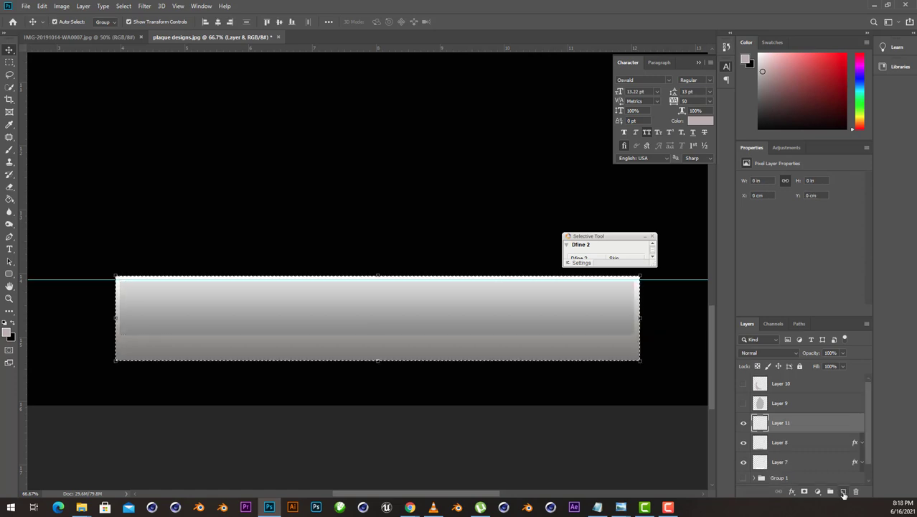
{"action": "left_click_drag", "start_coordinate": [785, 423], "coordinate": [787, 444]}
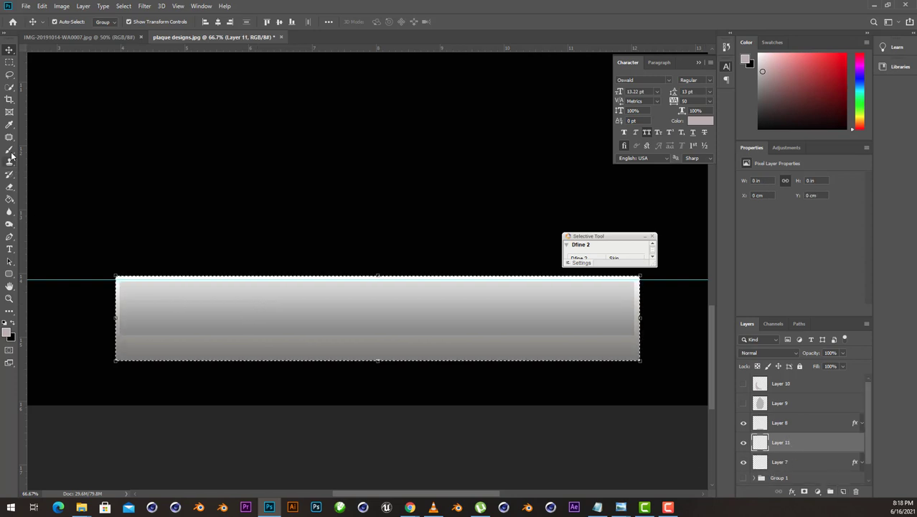
{"action": "key", "text": "b"}
{"action": "key", "text": "bracketleft"}
{"action": "key", "text": "bracketleft"}
{"action": "key", "text": "bracketleft"}
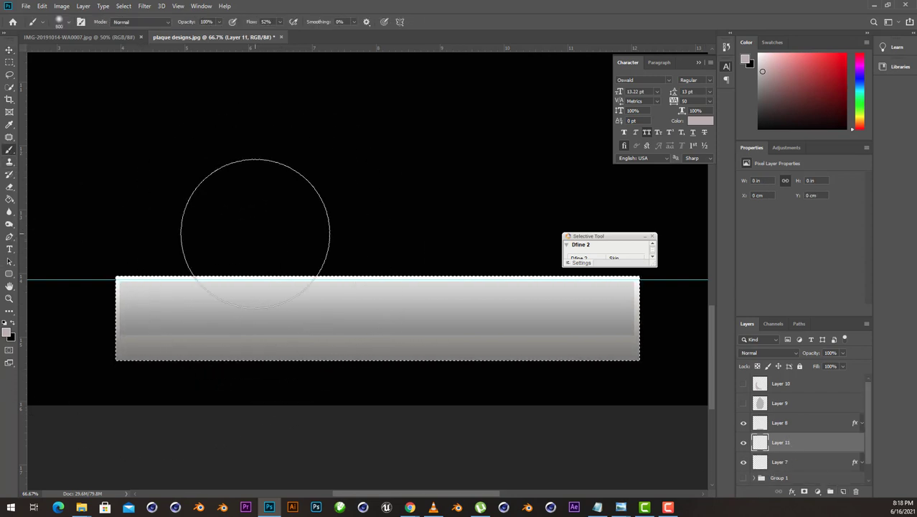
{"action": "key", "text": "bracketleft"}
{"action": "key", "text": "bracketleft"}
{"action": "key", "text": "bracketleft"}
{"action": "key", "text": "bracketleft"}
{"action": "key", "text": "bracketleft"}
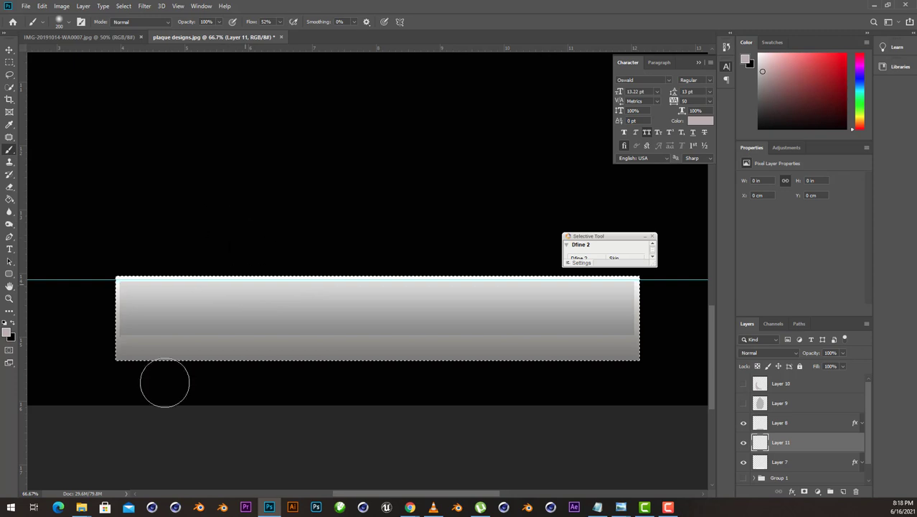
- Set the foreground colour to dark grey #656565 and the brush flow to 100%
{"action": "left_click", "coordinate": [6, 333]}
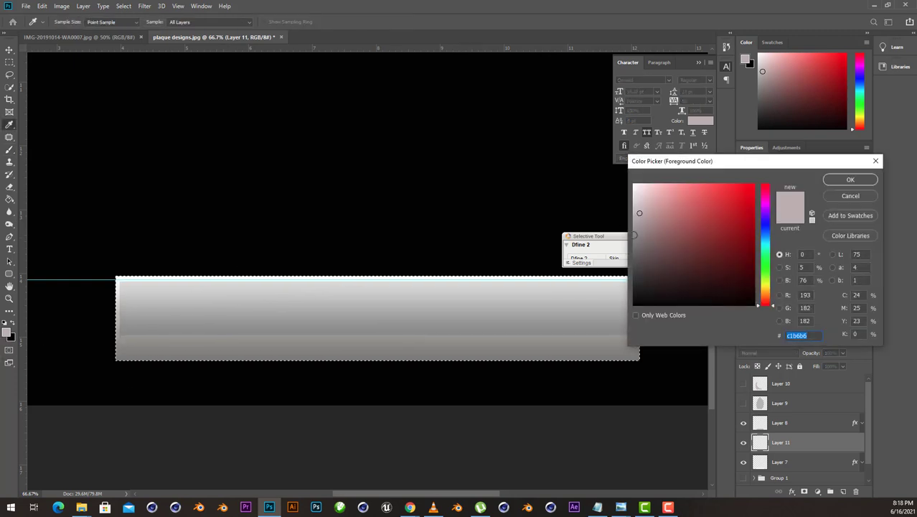
{"action": "left_click_drag", "start_coordinate": [632, 238], "coordinate": [633, 256]}
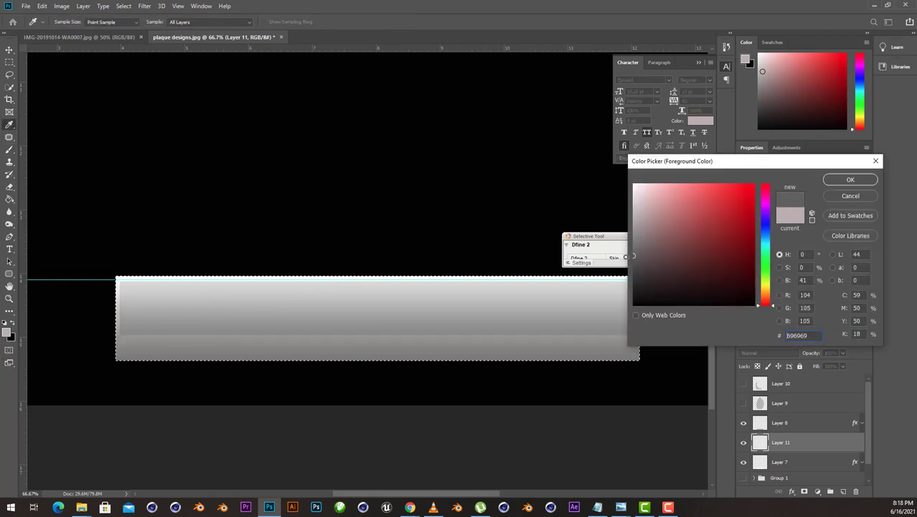
{"action": "left_click", "coordinate": [850, 180]}
{"action": "left_click_drag", "start_coordinate": [209, 250], "coordinate": [238, 251]}
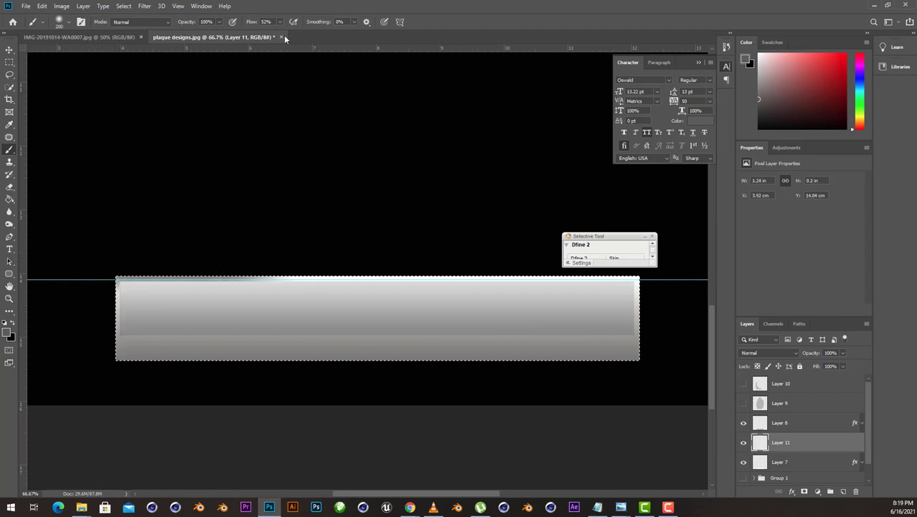
{"action": "left_click", "coordinate": [281, 22]}
{"action": "left_click_drag", "start_coordinate": [275, 33], "coordinate": [300, 32]}
{"action": "left_click", "coordinate": [115, 244]}
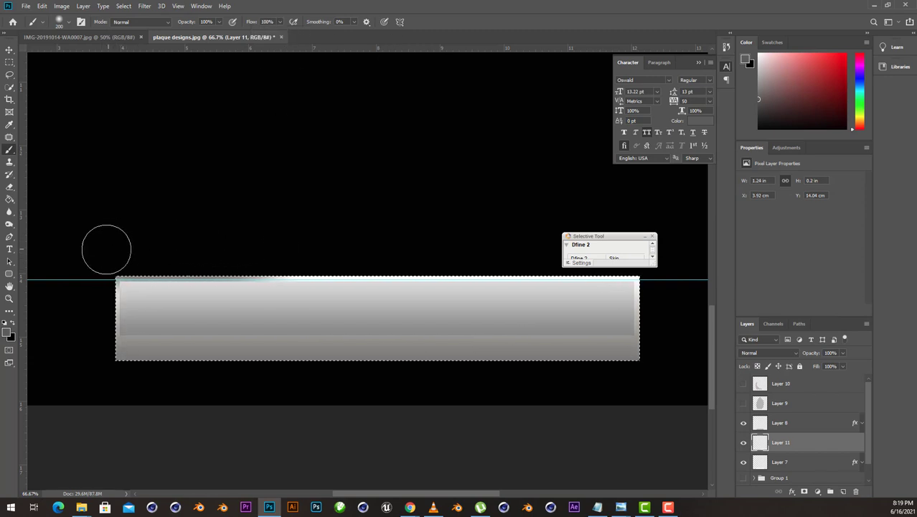
- Paint #656565 shading across both ends of the plaque's lower band, then shrink the brush to 100
{"action": "mouse_move", "coordinate": [421, 250]}
{"action": "left_mouse_down"}
{"action": "mouse_move", "coordinate": [82, 258]}
{"action": "mouse_move", "coordinate": [94, 264]}
{"action": "mouse_move", "coordinate": [103, 374]}
{"action": "mouse_move", "coordinate": [91, 338]}
{"action": "mouse_move", "coordinate": [91, 351]}
{"action": "left_mouse_up"}
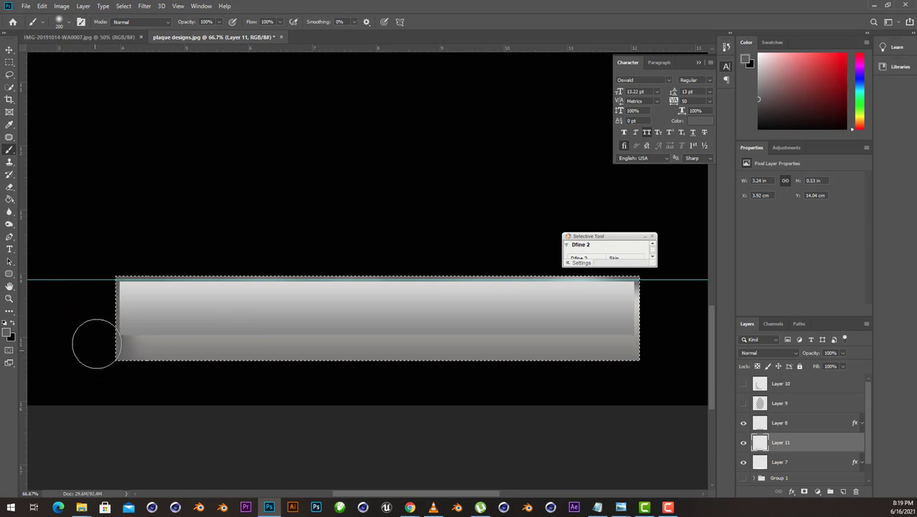
{"action": "mouse_move", "coordinate": [600, 371]}
{"action": "left_mouse_down"}
{"action": "mouse_move", "coordinate": [650, 337]}
{"action": "mouse_move", "coordinate": [657, 355]}
{"action": "left_mouse_up"}
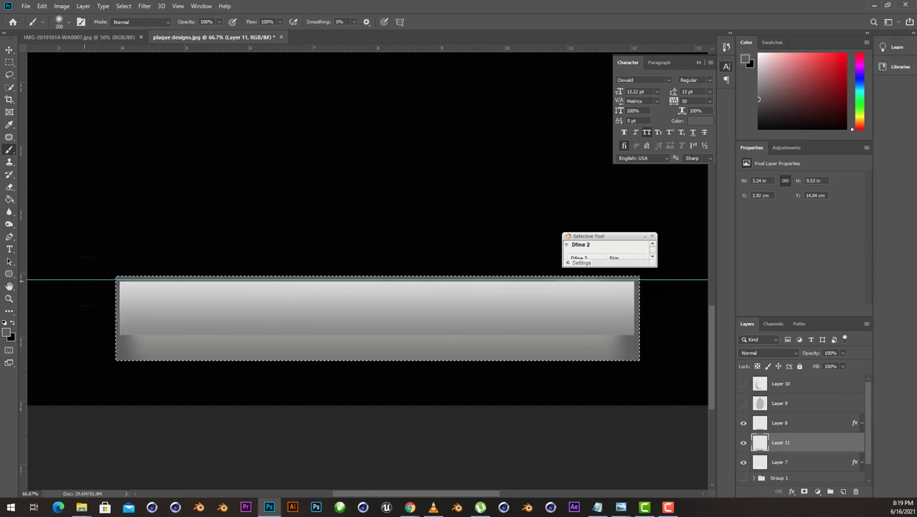
{"action": "key", "text": "v"}
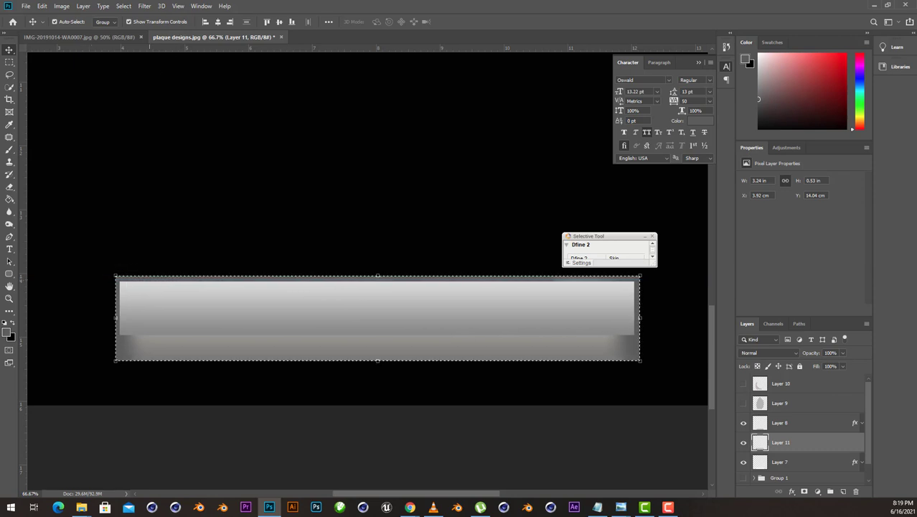
{"action": "left_click", "coordinate": [11, 151]}
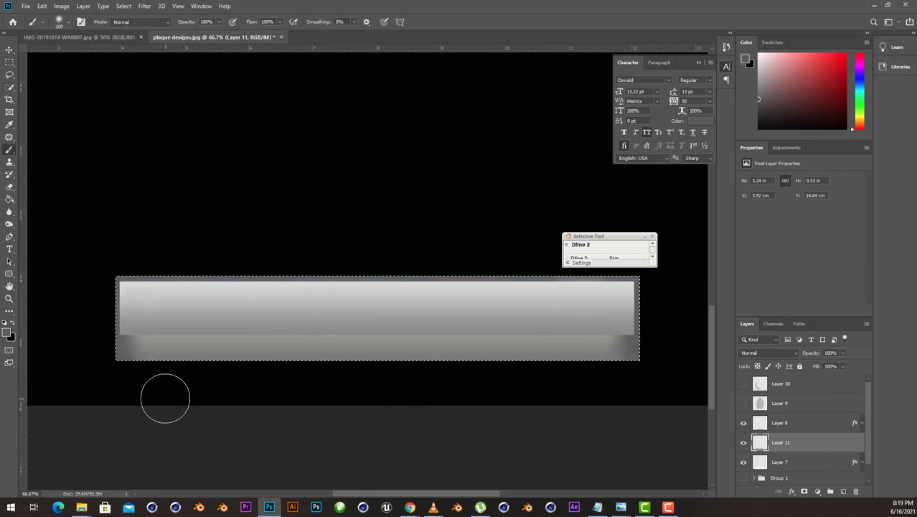
{"action": "key", "text": "bracketleft"}
{"action": "key", "text": "bracketleft"}
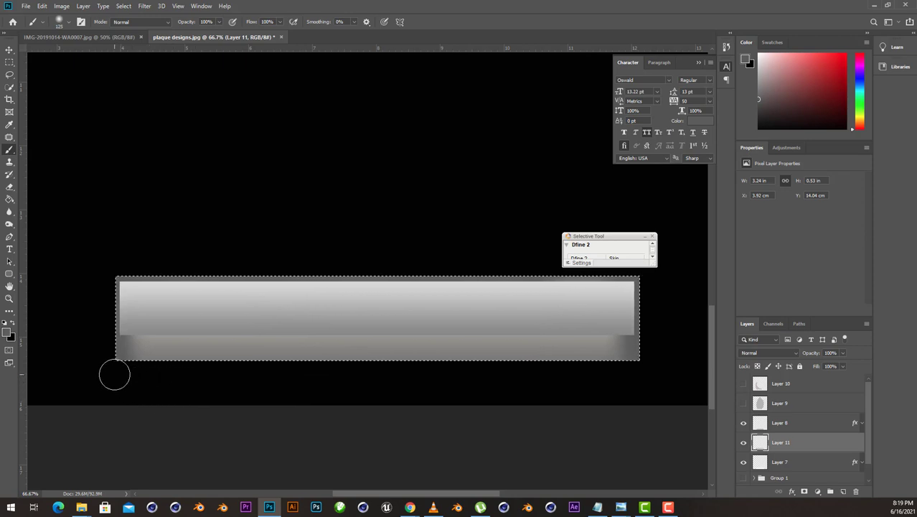
{"action": "key", "text": "bracketleft"}
{"action": "key", "text": "bracketleft"}
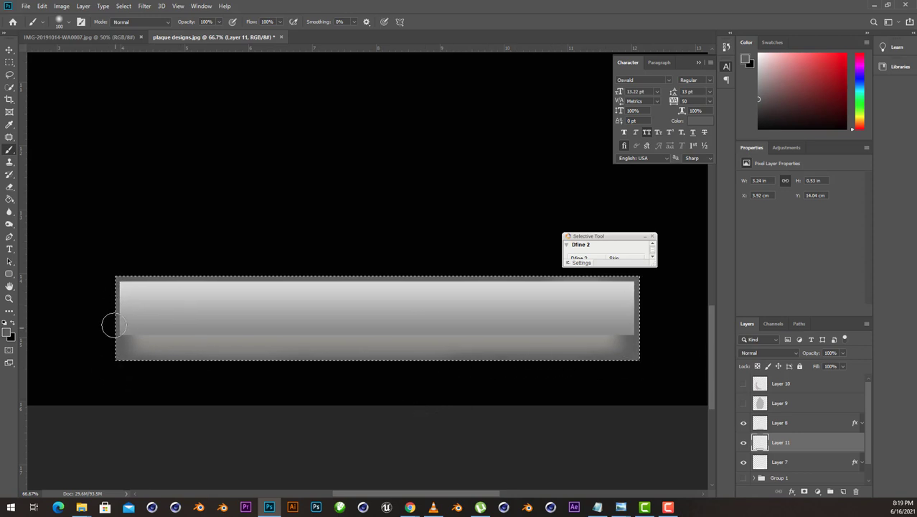
{"action": "left_click", "coordinate": [6, 329]}
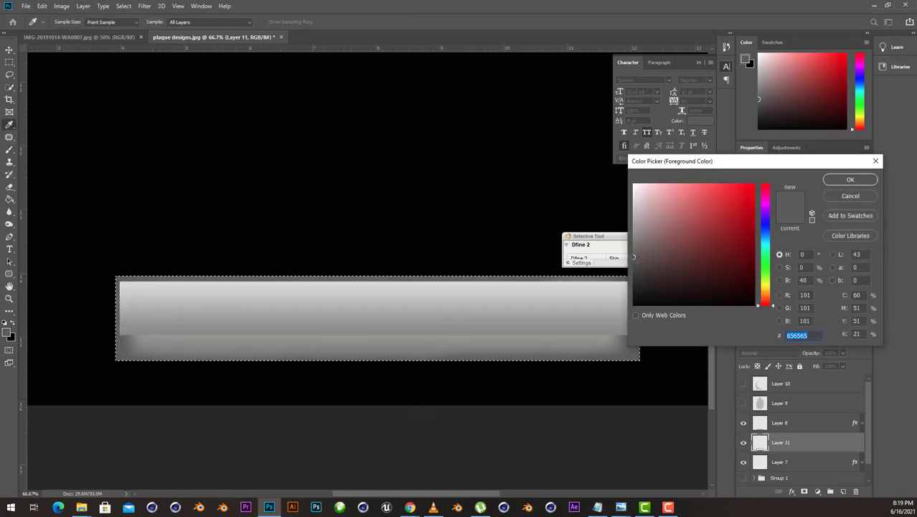
{"action": "left_click", "coordinate": [849, 179]}
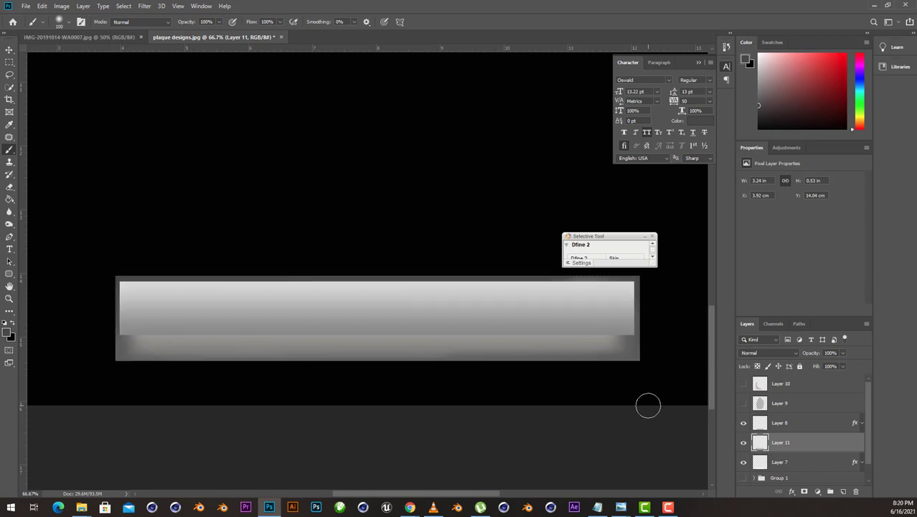
{"action": "key", "text": "ctrl+minus"}
{"action": "key", "text": "ctrl+minus"}
{"action": "key", "text": "ctrl+plus"}
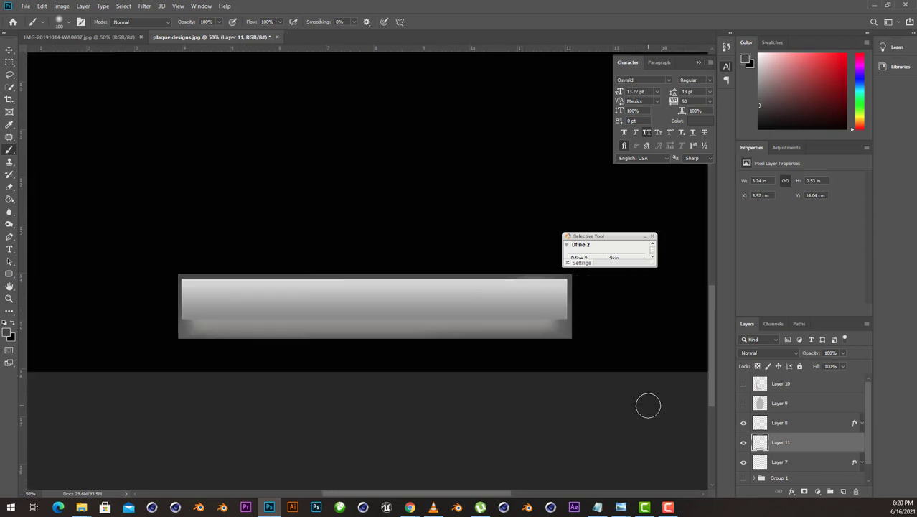
{"action": "left_click", "coordinate": [9, 50]}
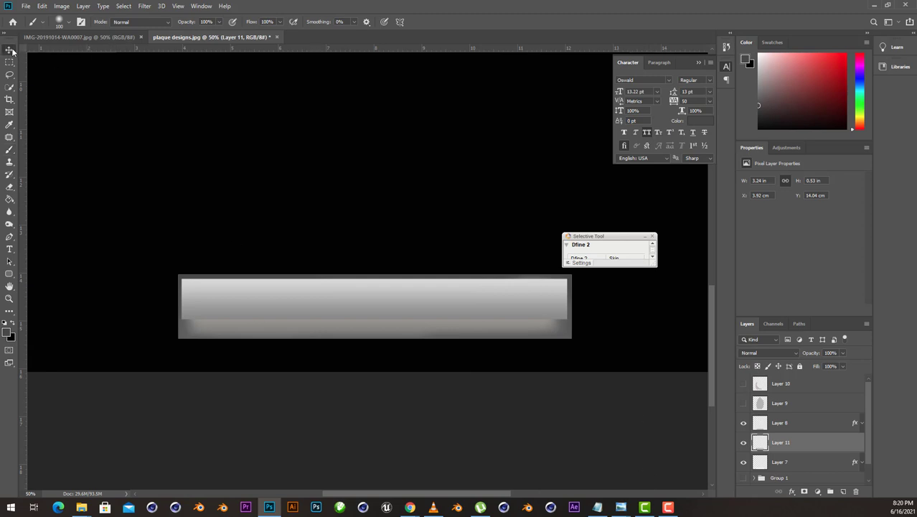
- Set Layer 8's drop shadow to 4 px distance, 8% spread, 7 px size, about 30% opacity
{"action": "left_click", "coordinate": [780, 422]}
{"action": "left_click", "coordinate": [792, 490]}
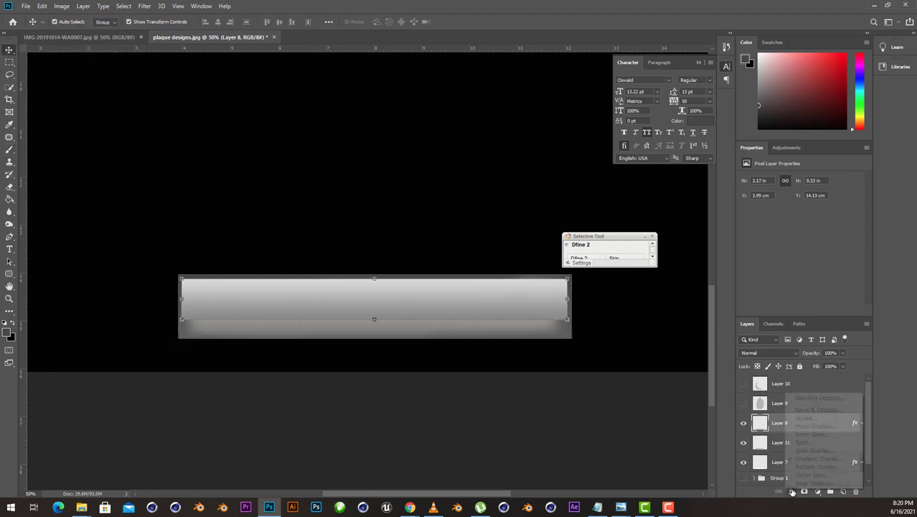
{"action": "left_click", "coordinate": [796, 475]}
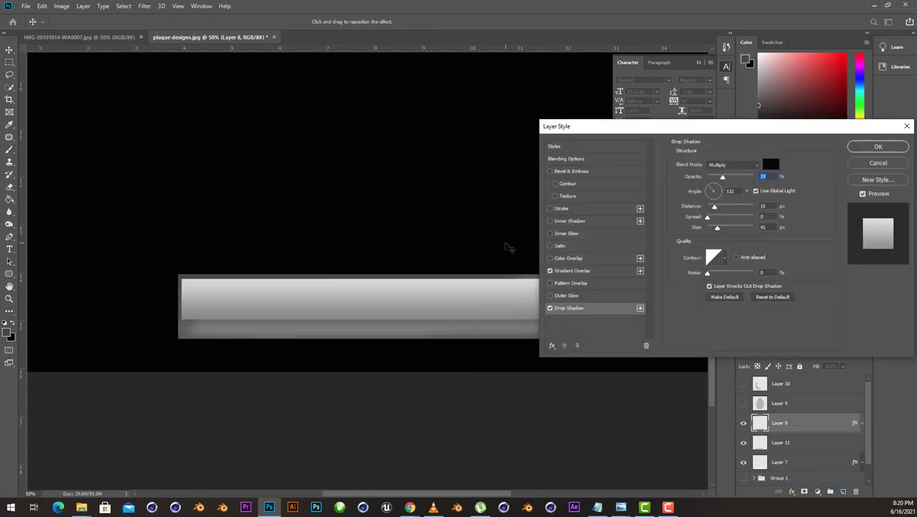
{"action": "mouse_move", "coordinate": [740, 212]}
{"action": "left_mouse_down"}
{"action": "mouse_move", "coordinate": [708, 208]}
{"action": "mouse_move", "coordinate": [712, 229]}
{"action": "mouse_move", "coordinate": [710, 207]}
{"action": "mouse_move", "coordinate": [712, 228]}
{"action": "left_mouse_up"}
{"action": "left_click_drag", "start_coordinate": [722, 178], "coordinate": [720, 185]}
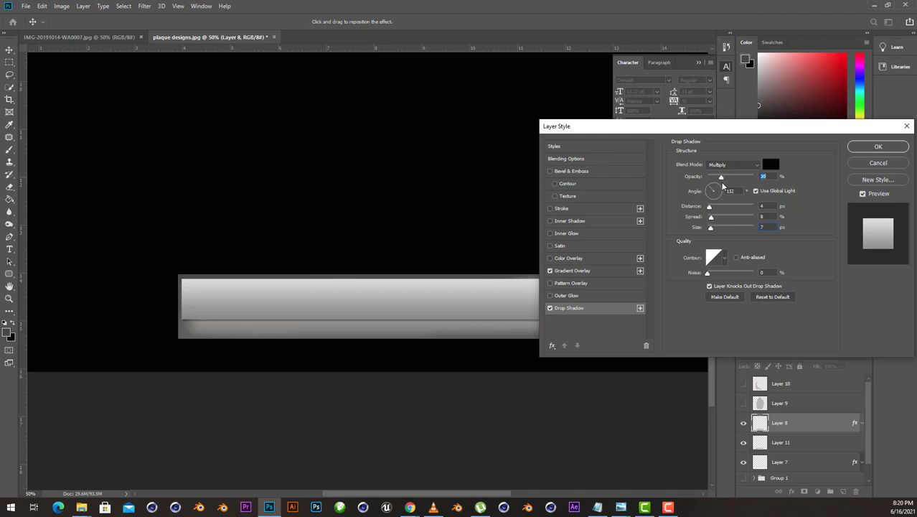
{"action": "left_click", "coordinate": [878, 146]}
{"action": "left_click", "coordinate": [586, 444]}
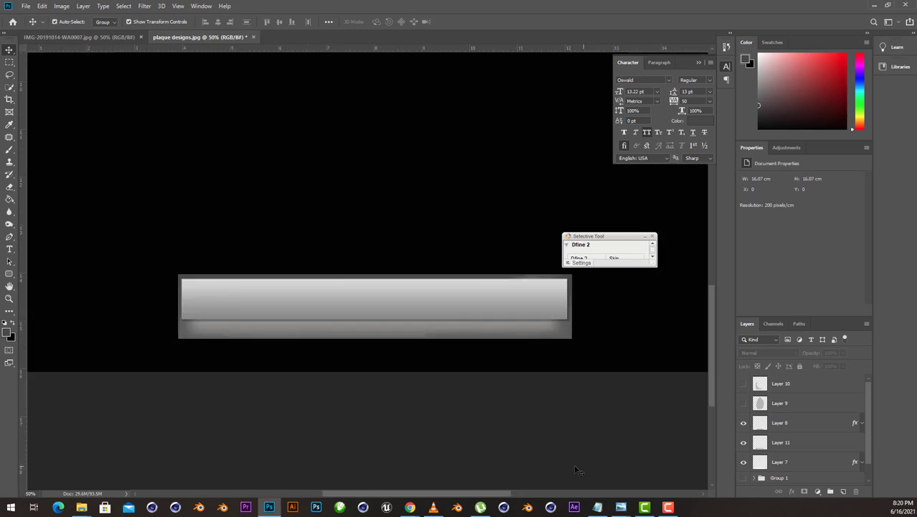
- Make Layer 9's grey flame visible and load its outline as a selection from the thumbnail
{"action": "scroll", "coordinate": [439, 318], "scroll_direction": "down", "scroll_amount": 1}
{"action": "scroll", "coordinate": [439, 316], "scroll_direction": "up", "scroll_amount": 2}
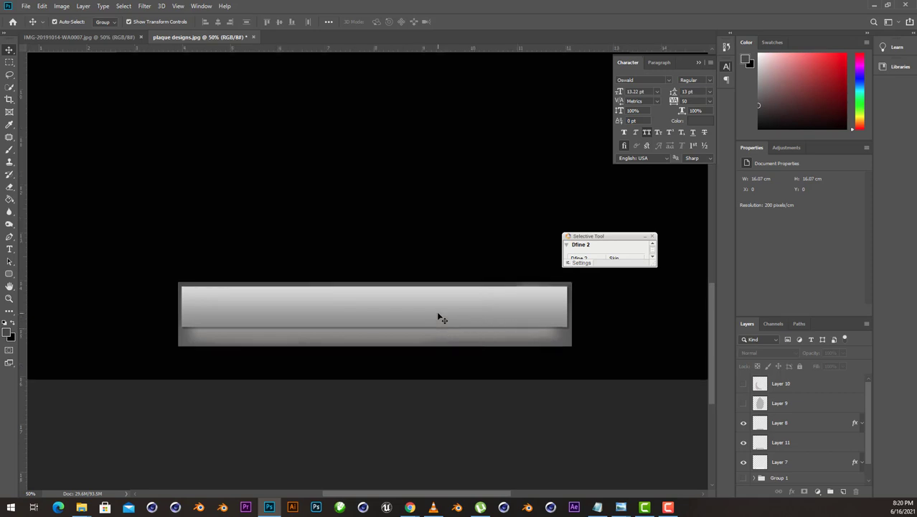
{"action": "scroll", "coordinate": [439, 317], "scroll_direction": "down", "scroll_amount": 1}
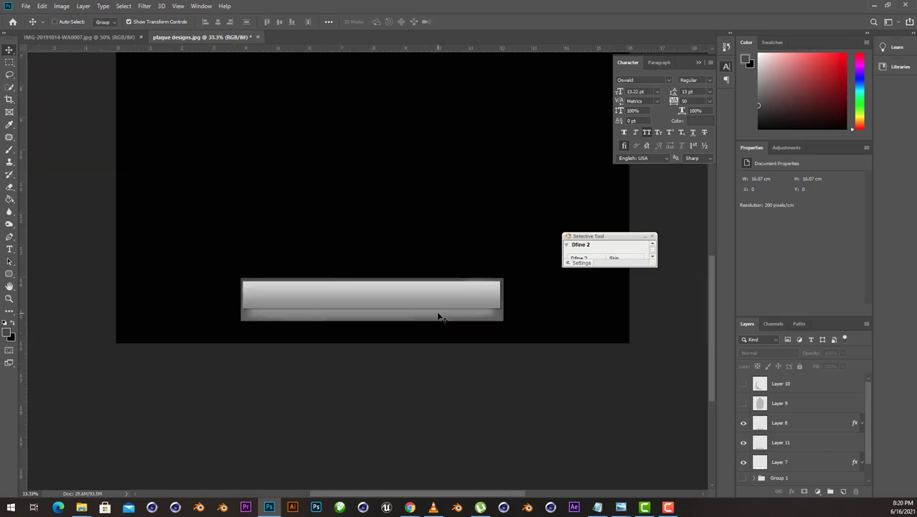
{"action": "left_click", "coordinate": [743, 403]}
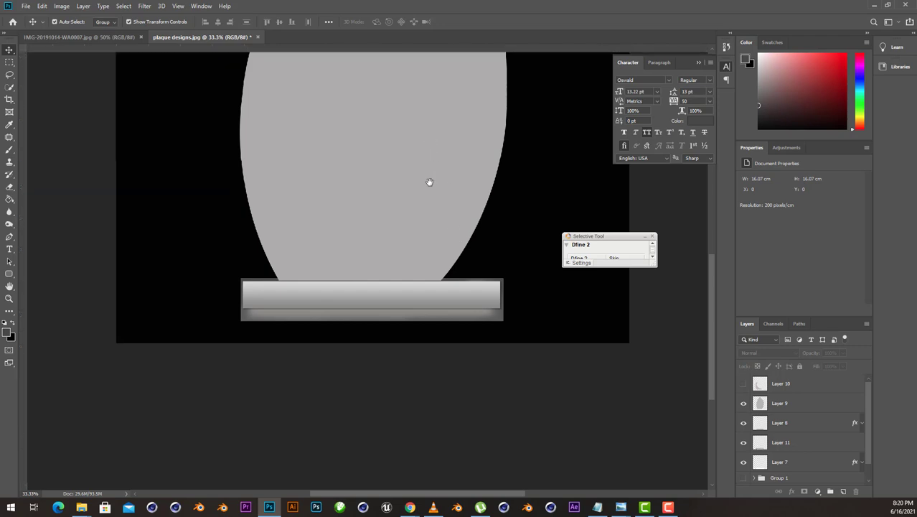
{"action": "left_click_drag", "start_coordinate": [431, 183], "coordinate": [473, 316]}
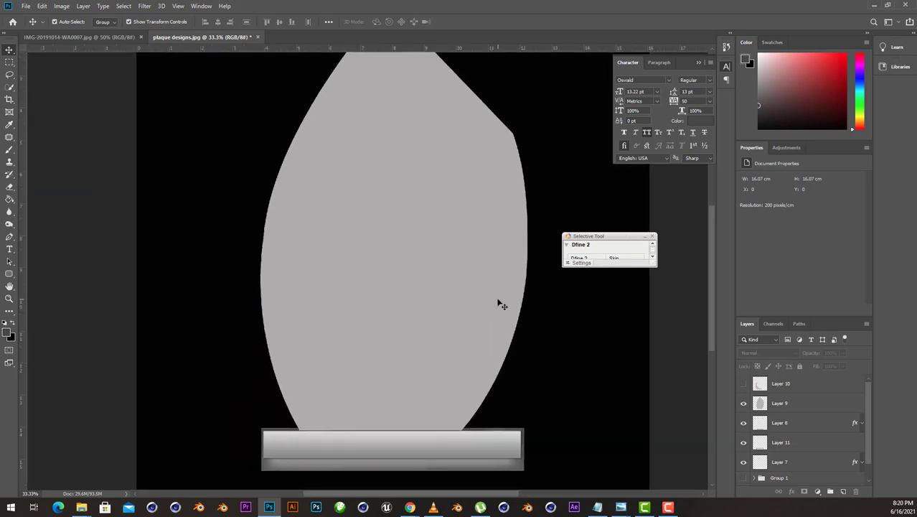
{"action": "scroll", "coordinate": [500, 304], "scroll_direction": "down", "scroll_amount": 1}
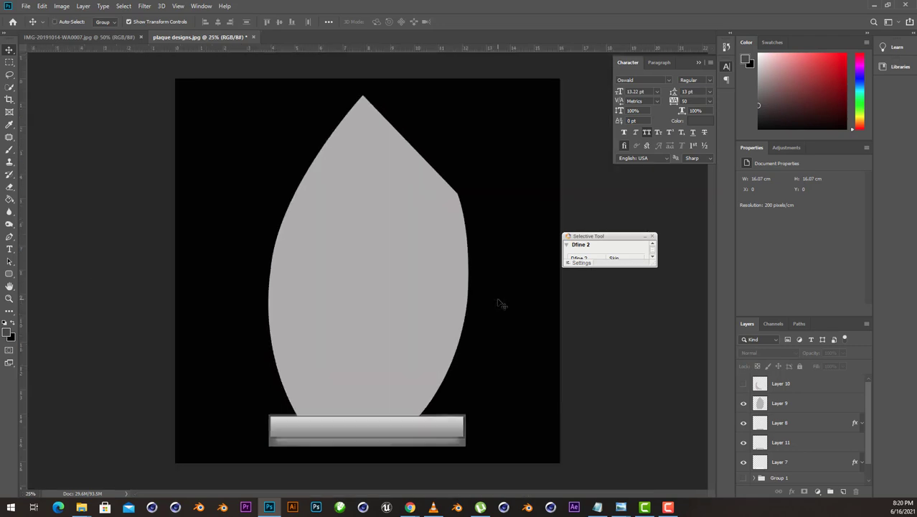
{"action": "scroll", "coordinate": [500, 305], "scroll_direction": "up", "scroll_amount": 1}
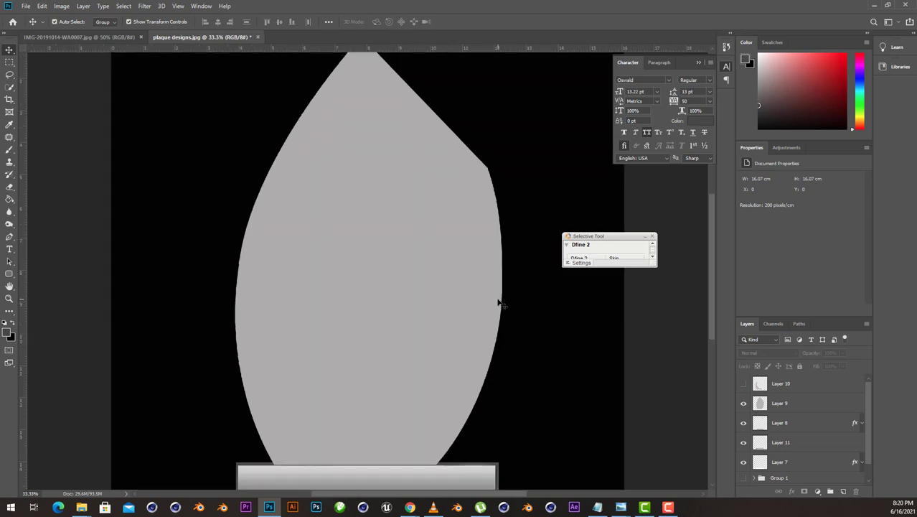
{"action": "left_click", "coordinate": [761, 407], "text": "ctrl"}
- Contract the flame selection by 13 pixels with Select > Modify > Contract, then zoom back out
{"action": "left_click_drag", "start_coordinate": [384, 189], "coordinate": [395, 228]}
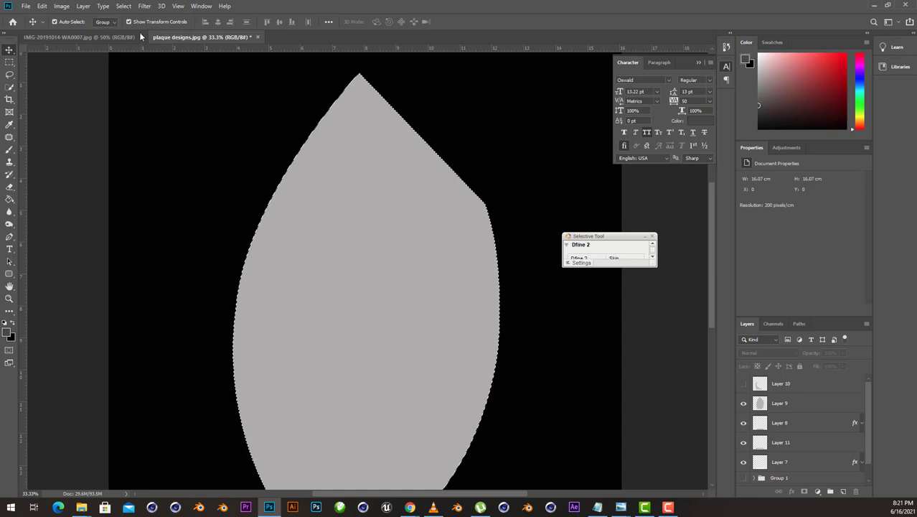
{"action": "left_click", "coordinate": [124, 6]}
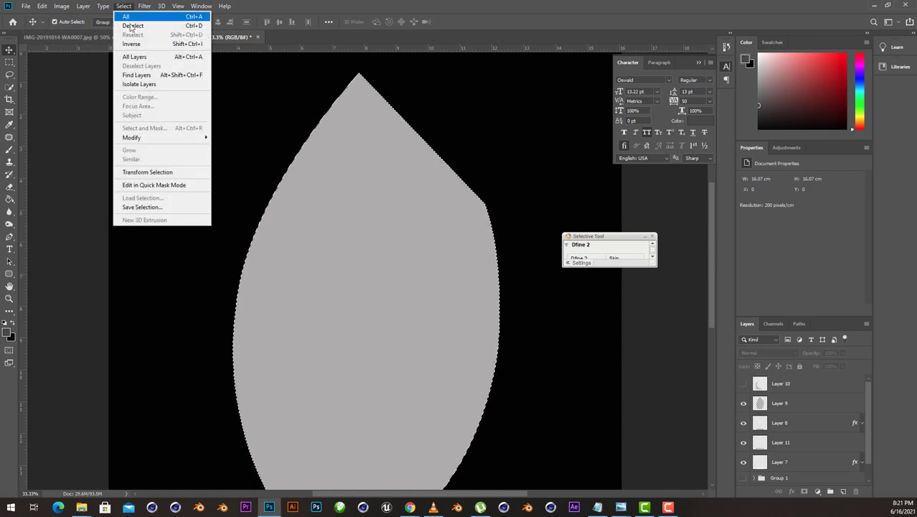
{"action": "mouse_move", "coordinate": [132, 137]}
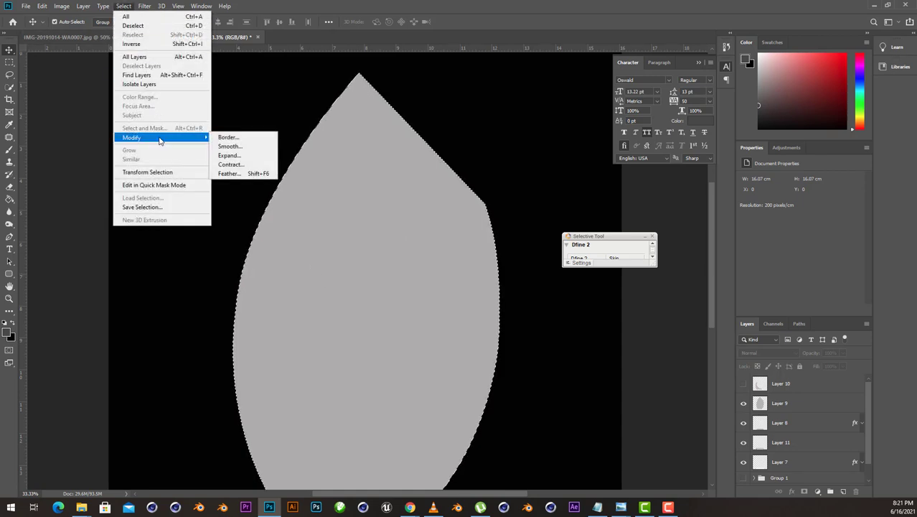
{"action": "left_click", "coordinate": [230, 164]}
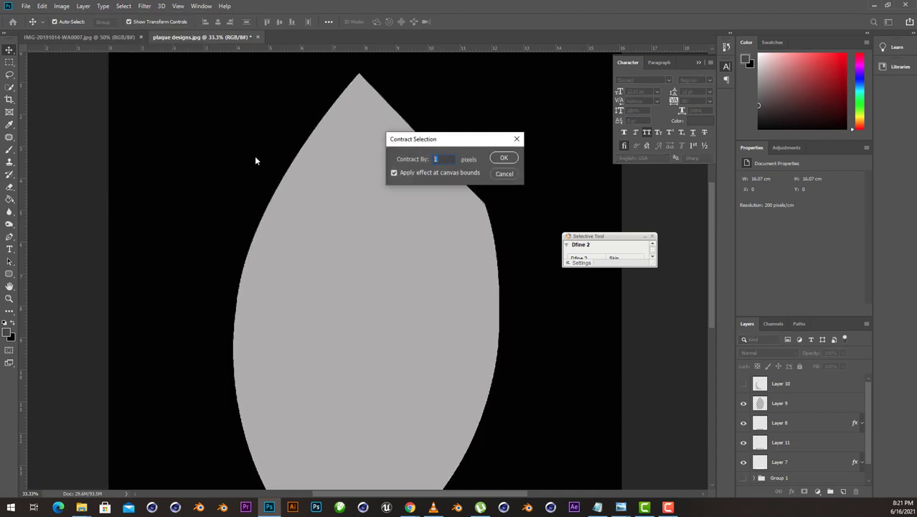
{"action": "key", "text": "Return"}
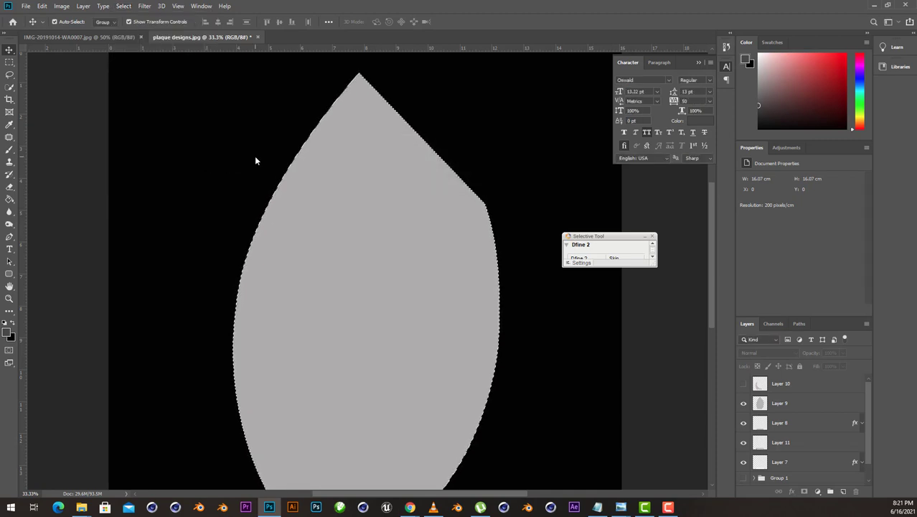
{"action": "key", "text": "ctrl+plus"}
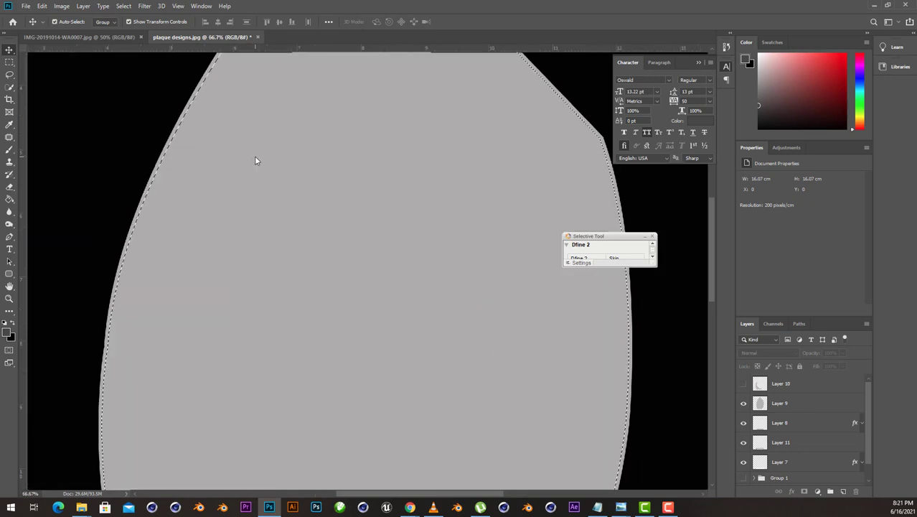
{"action": "mouse_move", "coordinate": [477, 168]}
{"action": "left_mouse_down"}
{"action": "mouse_move", "coordinate": [263, 247]}
{"action": "mouse_move", "coordinate": [293, 246]}
{"action": "left_mouse_up"}
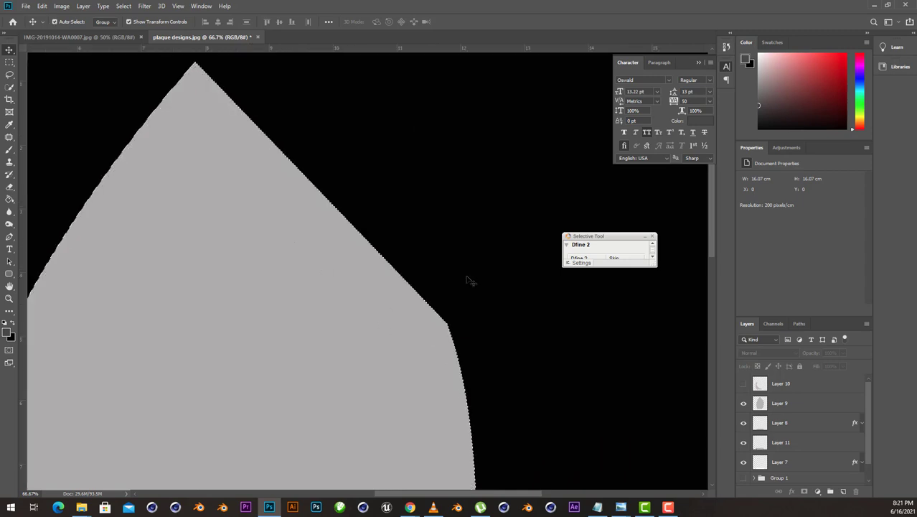
{"action": "left_click", "coordinate": [124, 7]}
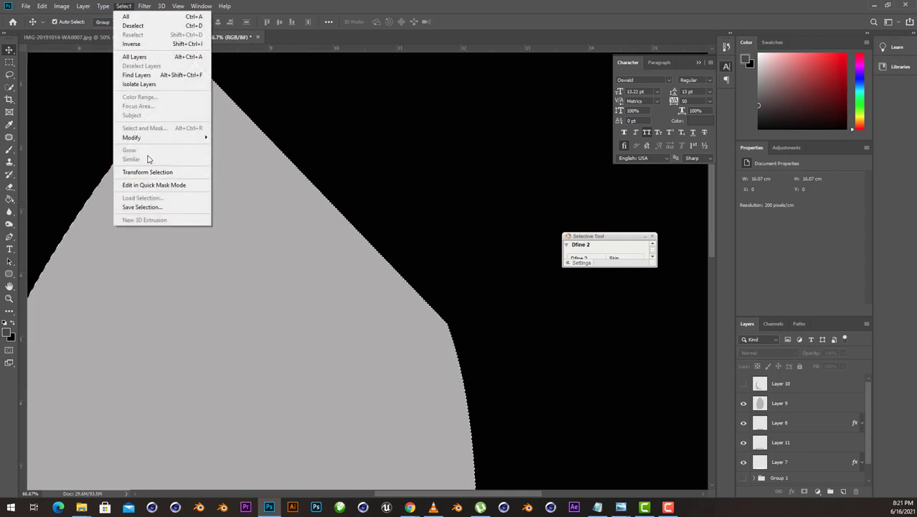
{"action": "mouse_move", "coordinate": [132, 137]}
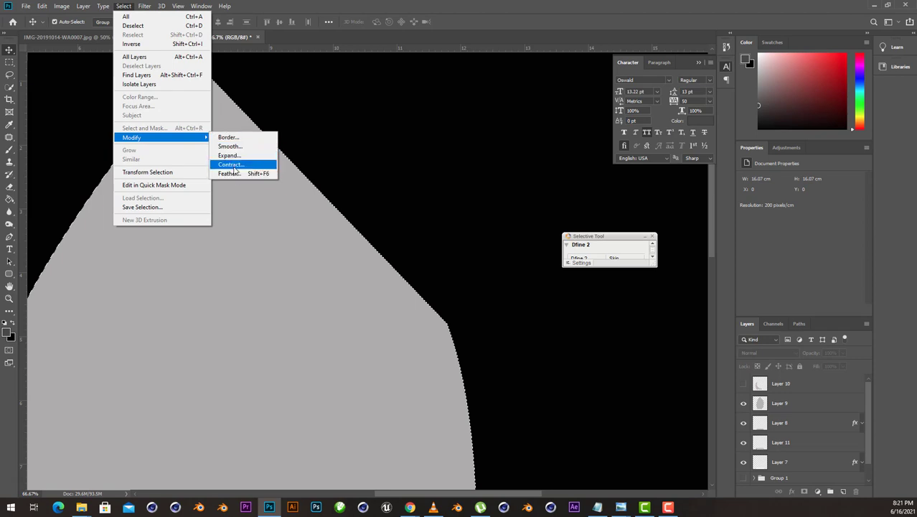
{"action": "left_click", "coordinate": [230, 164]}
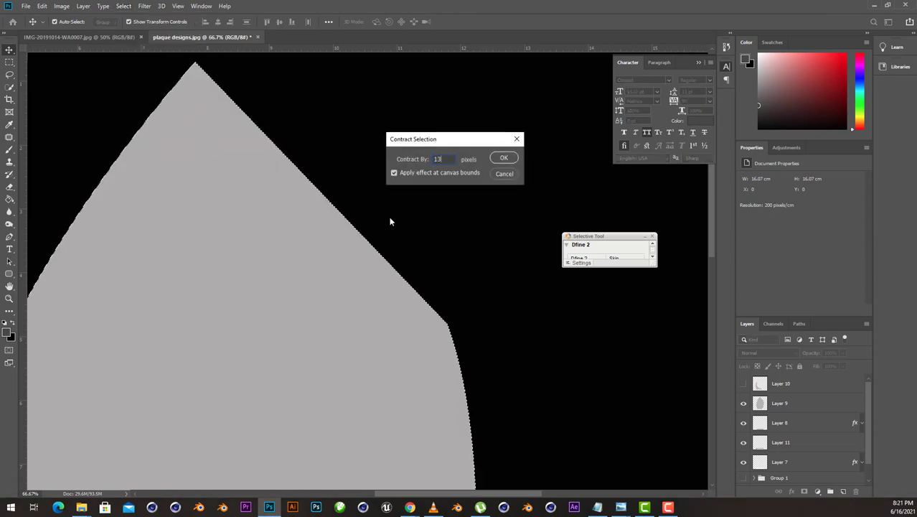
{"action": "key", "text": "Return"}
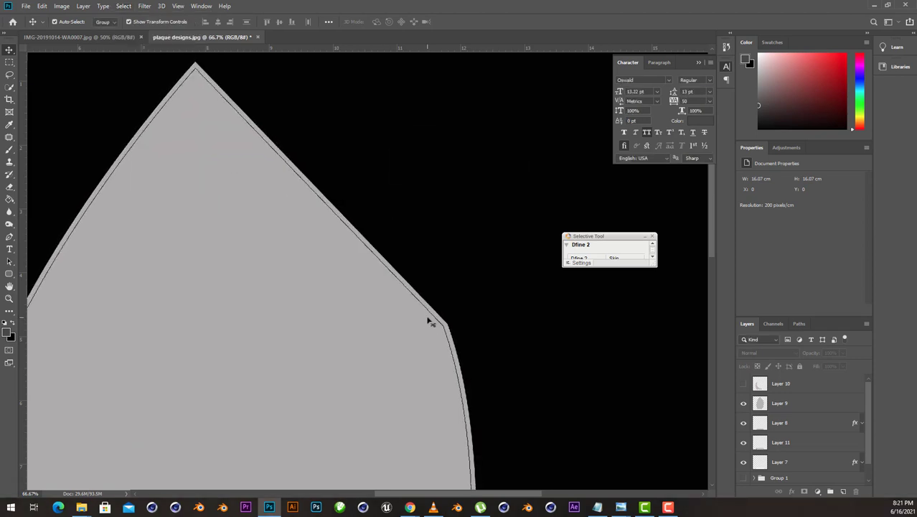
{"action": "key", "text": "ctrl+minus"}
{"action": "key", "text": "ctrl+minus"}
{"action": "key", "text": "ctrl+minus"}
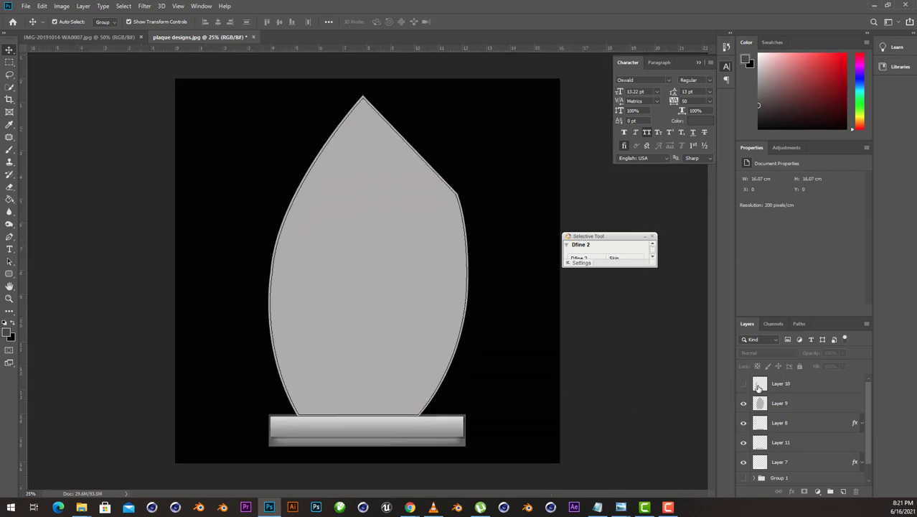
- Duplicate Layer 9, hide the copy, and delete the contracted interior from Layer 9
{"action": "left_click", "coordinate": [811, 409]}
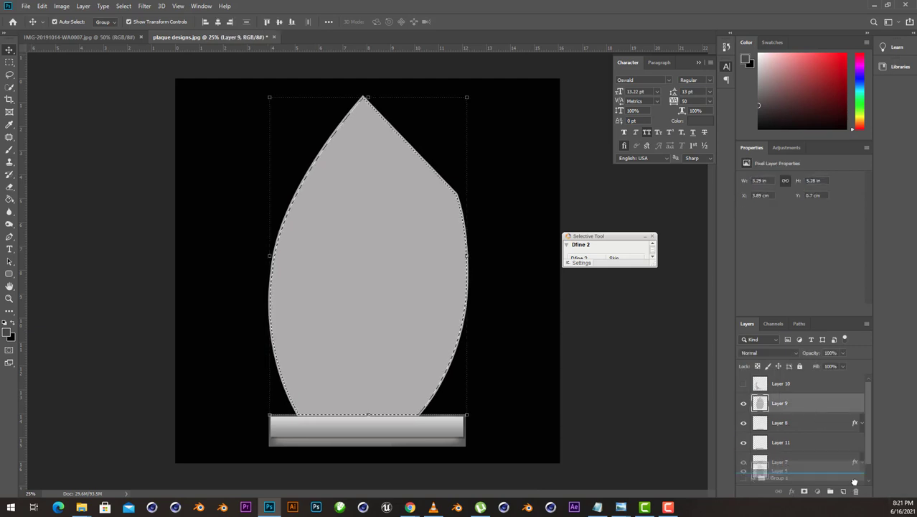
{"action": "key", "text": "ctrl+j"}
{"action": "left_click", "coordinate": [744, 403]}
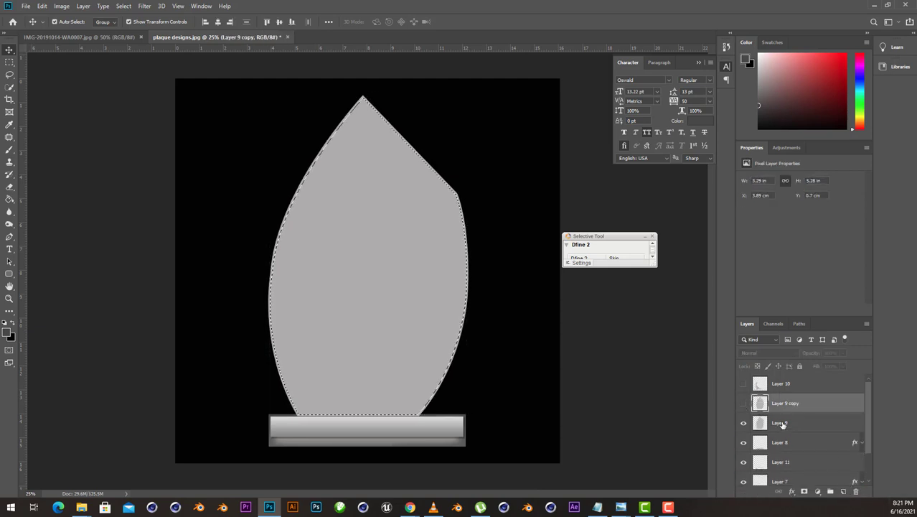
{"action": "left_click", "coordinate": [782, 424]}
{"action": "key", "text": "m"}
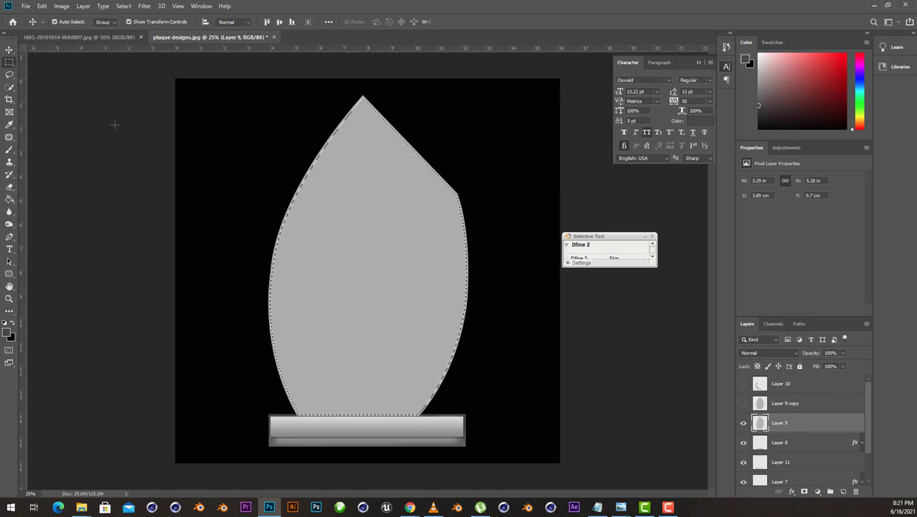
{"action": "key", "text": "Delete"}
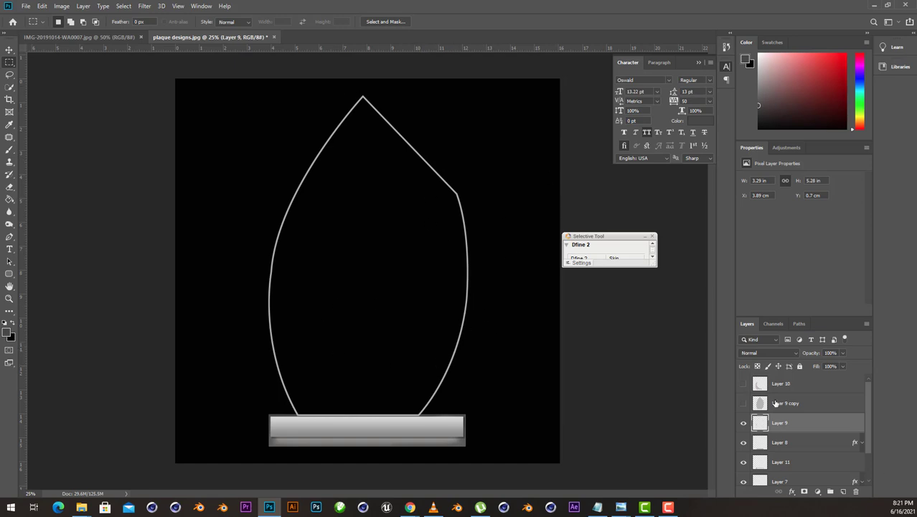
- Give Layer 9 a Selenium 1 Gradient Overlay with stops at 10% and 38%, plus one added near 60%
{"action": "left_click", "coordinate": [793, 493]}
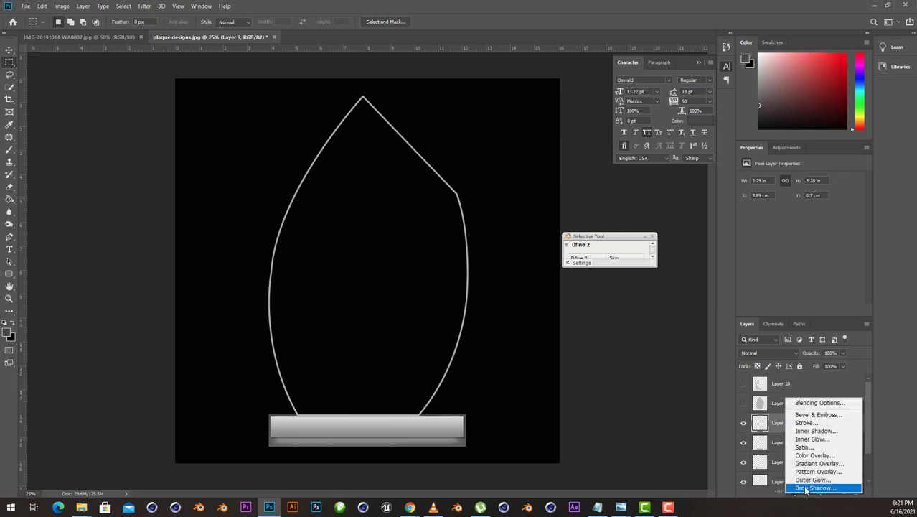
{"action": "left_click", "coordinate": [816, 465]}
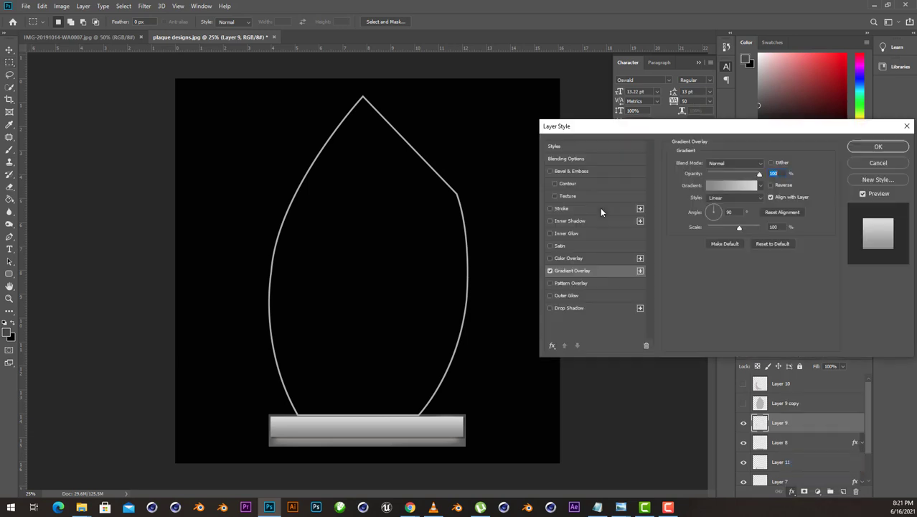
{"action": "left_click", "coordinate": [725, 183]}
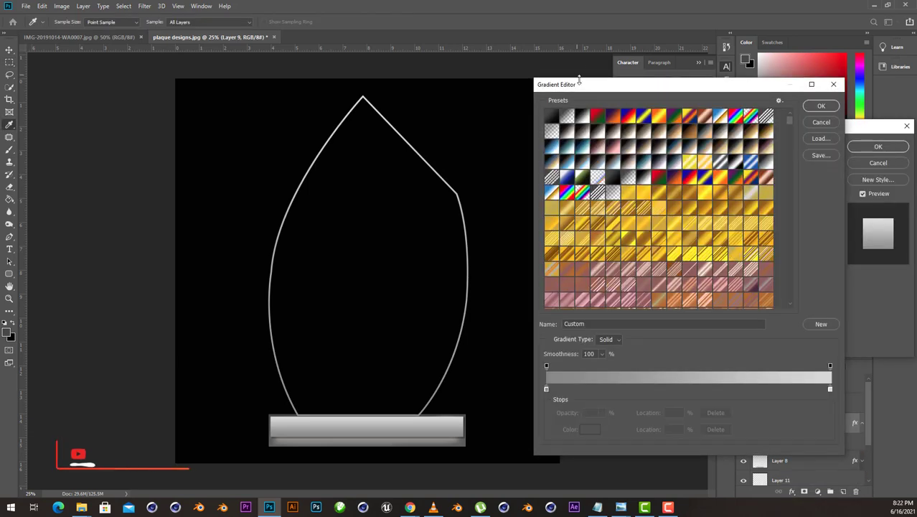
{"action": "left_click", "coordinate": [583, 133]}
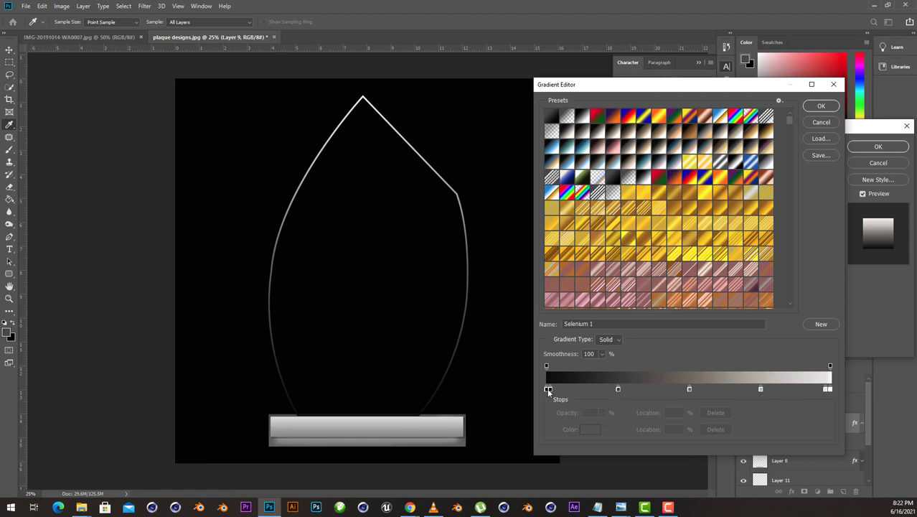
{"action": "left_click_drag", "start_coordinate": [619, 389], "coordinate": [589, 390]}
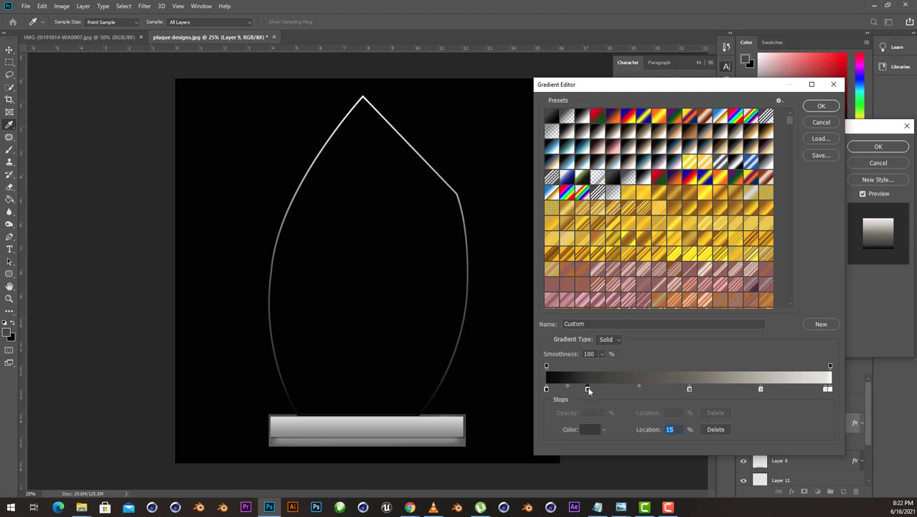
{"action": "type", "text": "10"}
{"action": "key", "text": "Return"}
{"action": "left_click_drag", "start_coordinate": [690, 389], "coordinate": [620, 390]}
{"action": "left_click", "coordinate": [716, 390]}
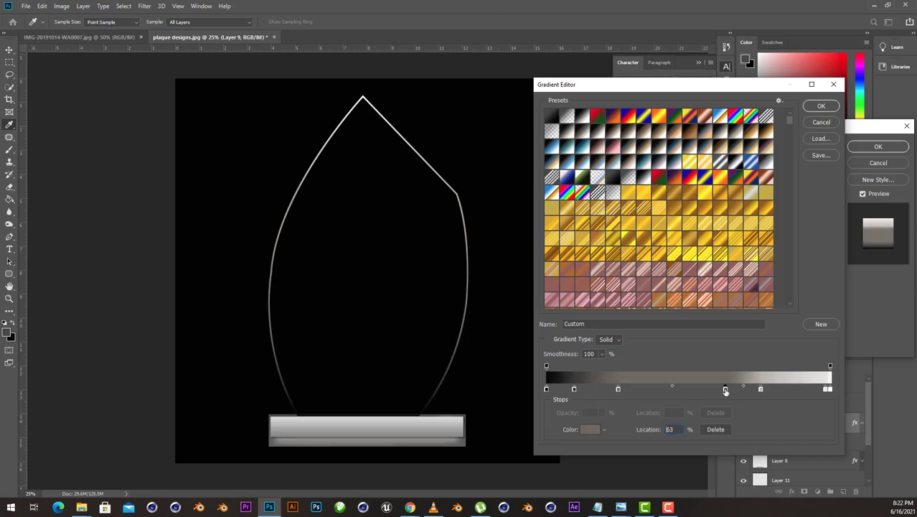
{"action": "left_click", "coordinate": [820, 106]}
- Apply Layer 9's gradient overlay, move it below Layer 7 and add a new layer above it
{"action": "left_click", "coordinate": [877, 146]}
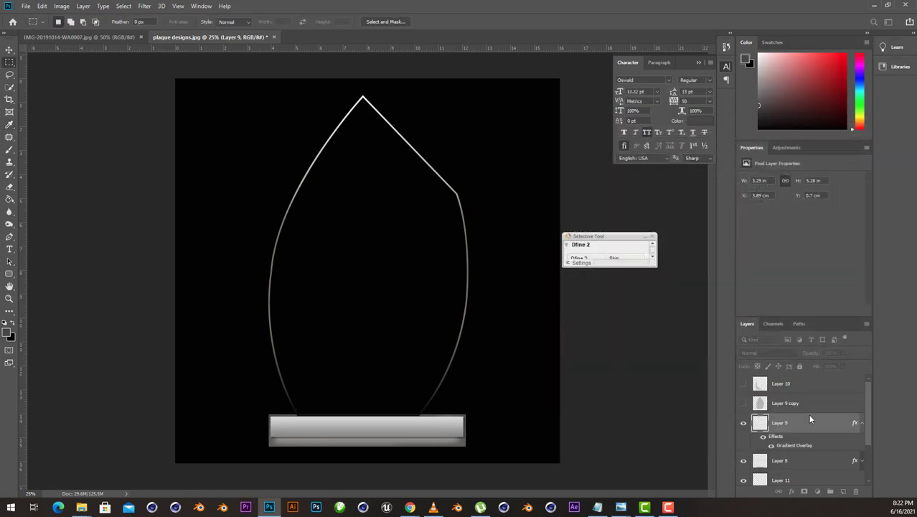
{"action": "left_click", "coordinate": [862, 386]}
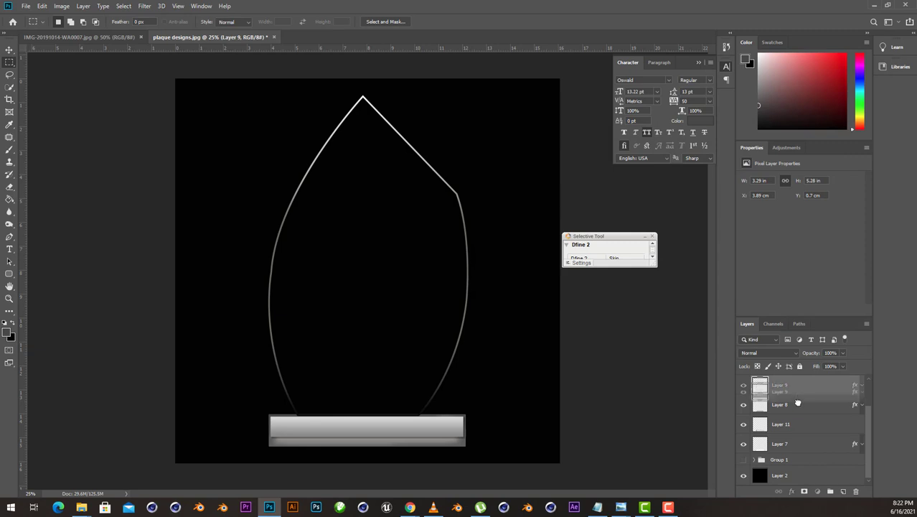
{"action": "left_click_drag", "start_coordinate": [789, 444], "coordinate": [784, 445]}
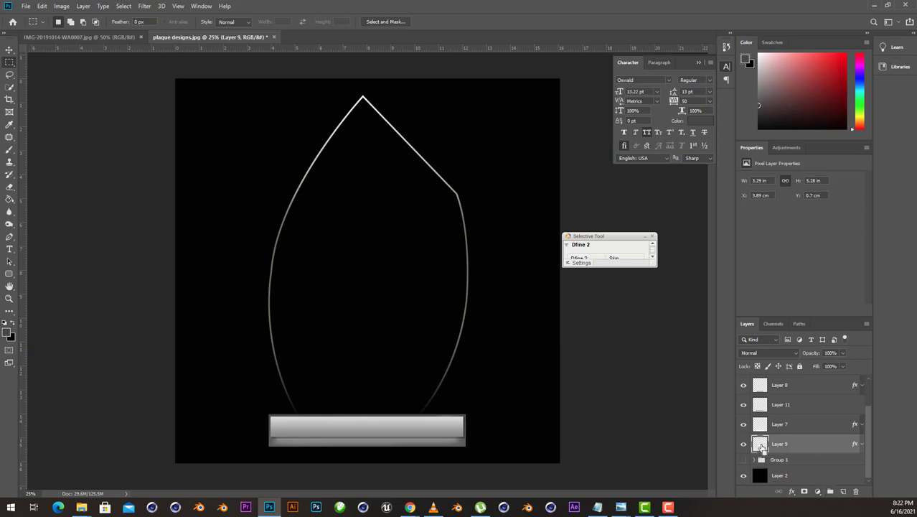
{"action": "left_click", "coordinate": [760, 445], "text": "ctrl"}
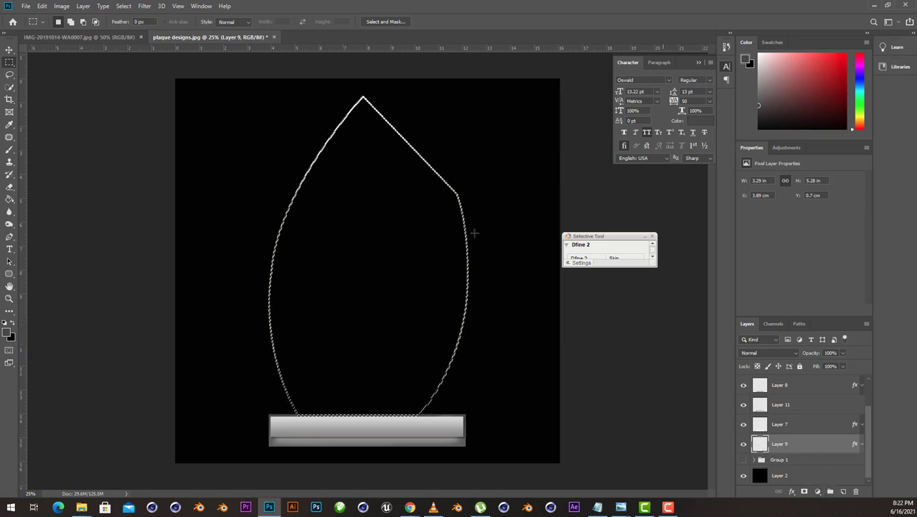
{"action": "left_click", "coordinate": [843, 491]}
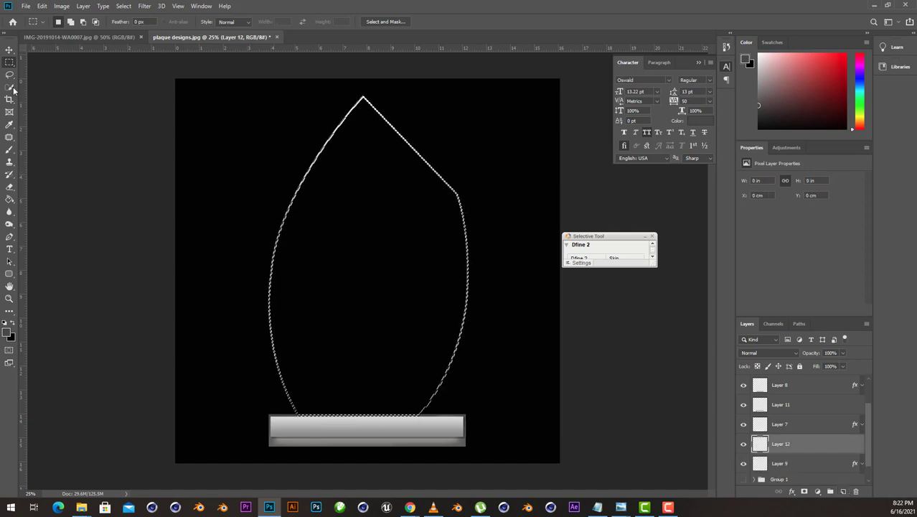
- Set up an enlarged brush and a grey foreground while previewing the flame outline selection
{"action": "key", "text": "b"}
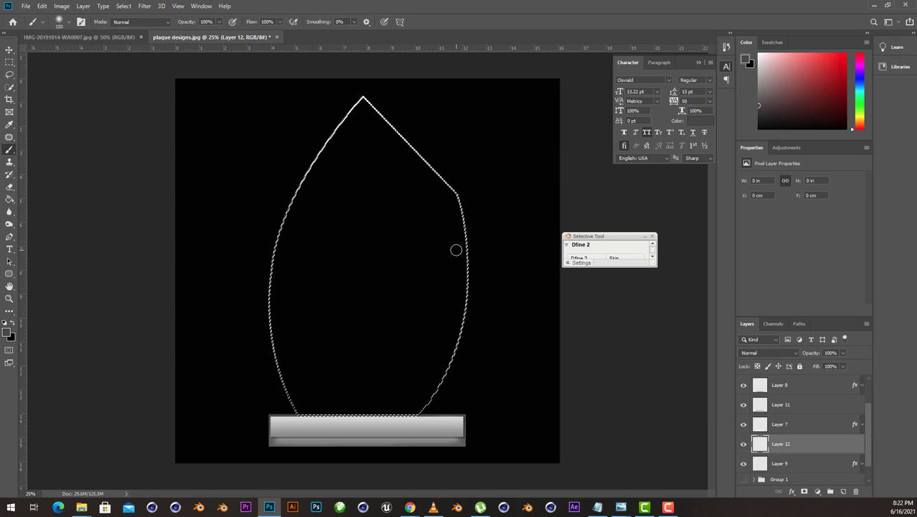
{"action": "key", "text": "bracketright"}
{"action": "key", "text": "bracketright"}
{"action": "key", "text": "bracketright"}
{"action": "key", "text": "ctrl+h"}
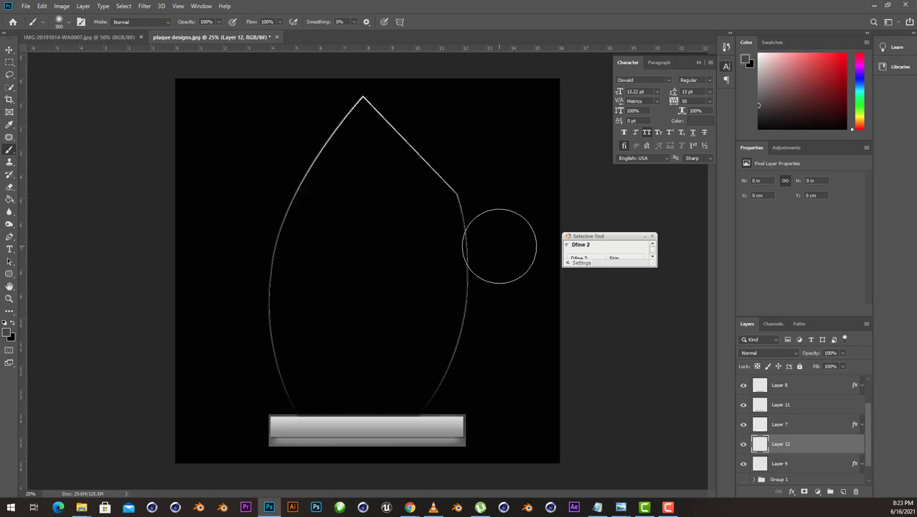
{"action": "key", "text": "ctrl+plus"}
{"action": "key", "text": "ctrl+plus"}
{"action": "left_click_drag", "start_coordinate": [474, 267], "coordinate": [377, 378]}
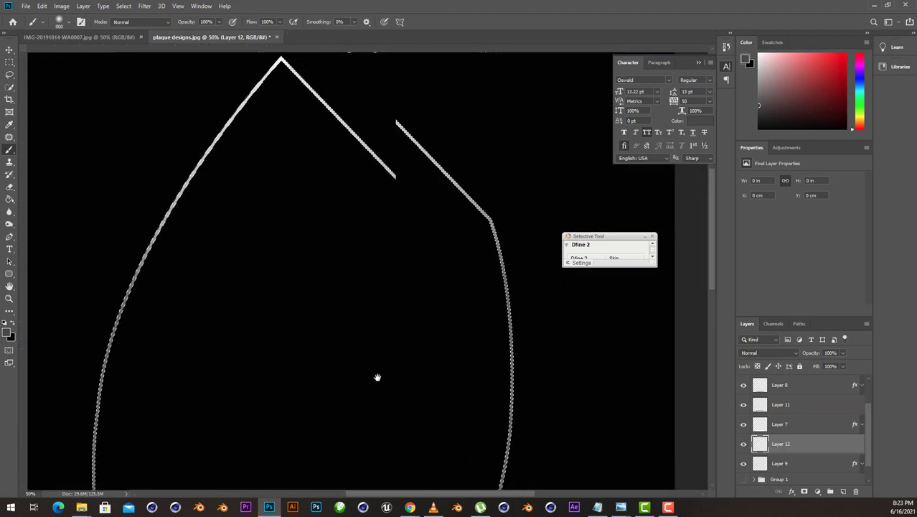
{"action": "key", "text": "i"}
{"action": "left_click", "coordinate": [8, 330]}
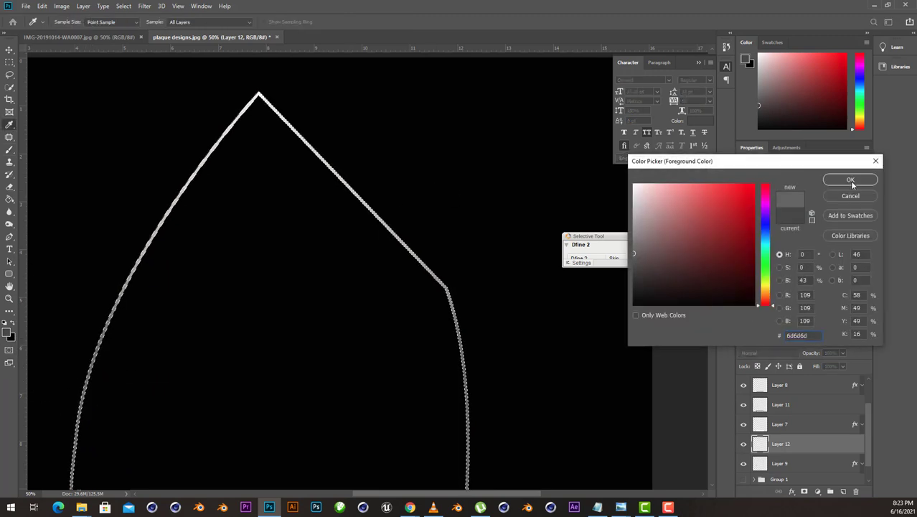
{"action": "left_click", "coordinate": [851, 180]}
{"action": "key", "text": "b"}
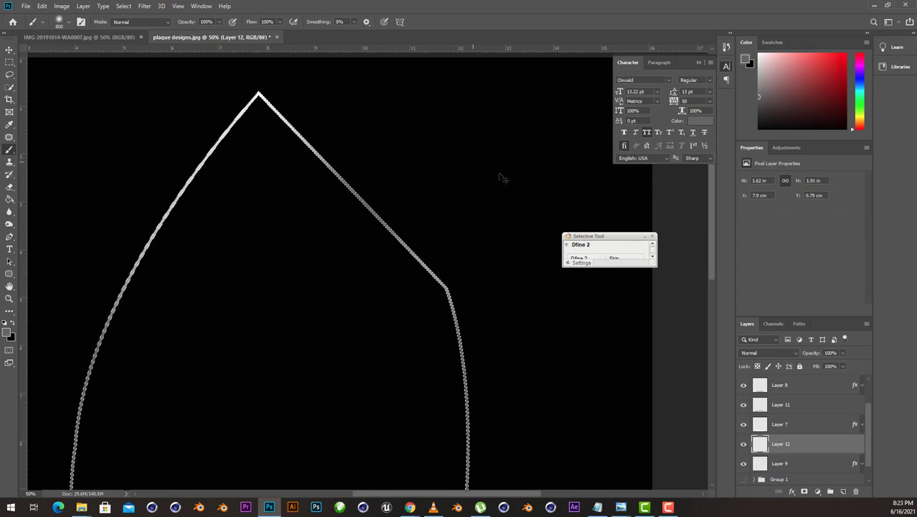
{"action": "key", "text": "ctrl+d"}
{"action": "key", "text": "ctrl+minus"}
{"action": "key", "text": "ctrl+minus"}
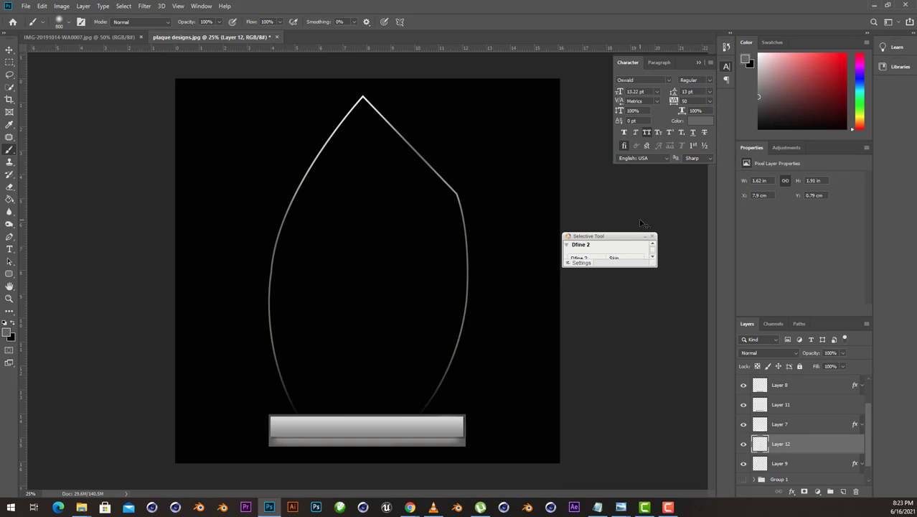
{"action": "key", "text": "ctrl+shift+d"}
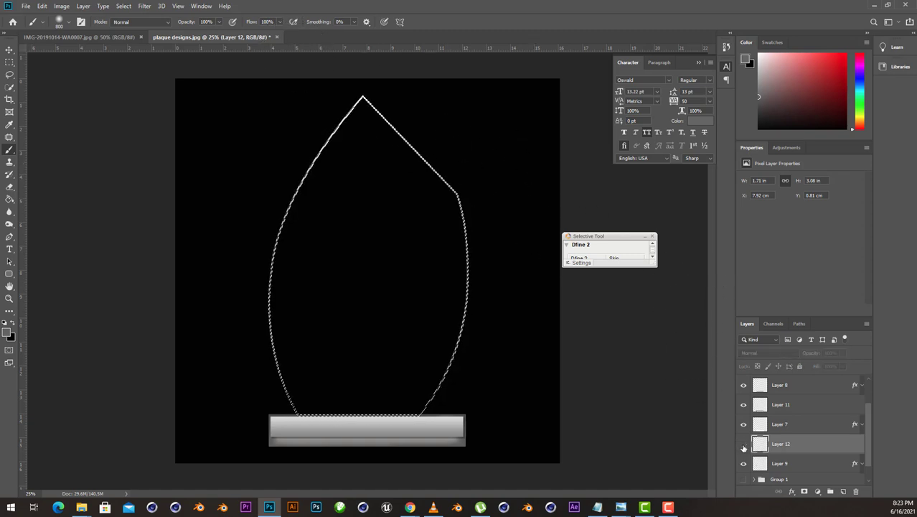
- Stroke the flame outline's right side with grey #616161
{"action": "key", "text": "ctrl+plus"}
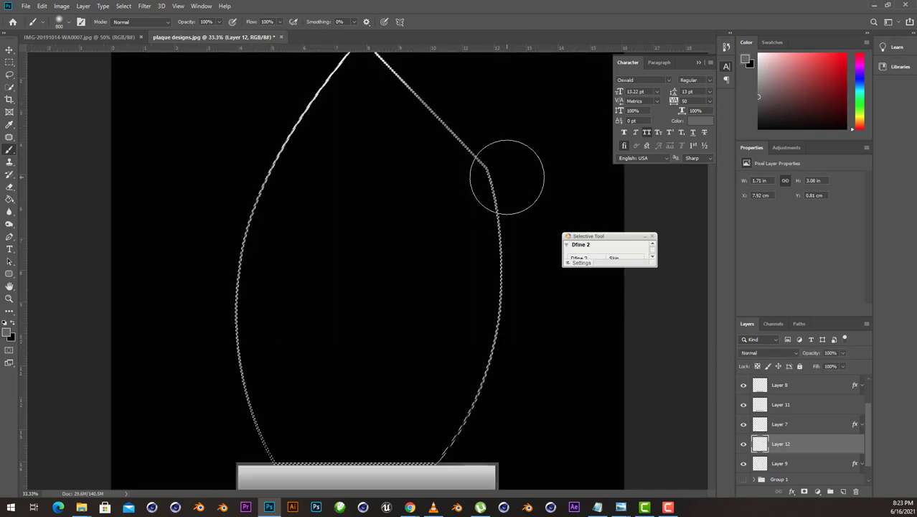
{"action": "left_click_drag", "start_coordinate": [498, 195], "coordinate": [324, 303]}
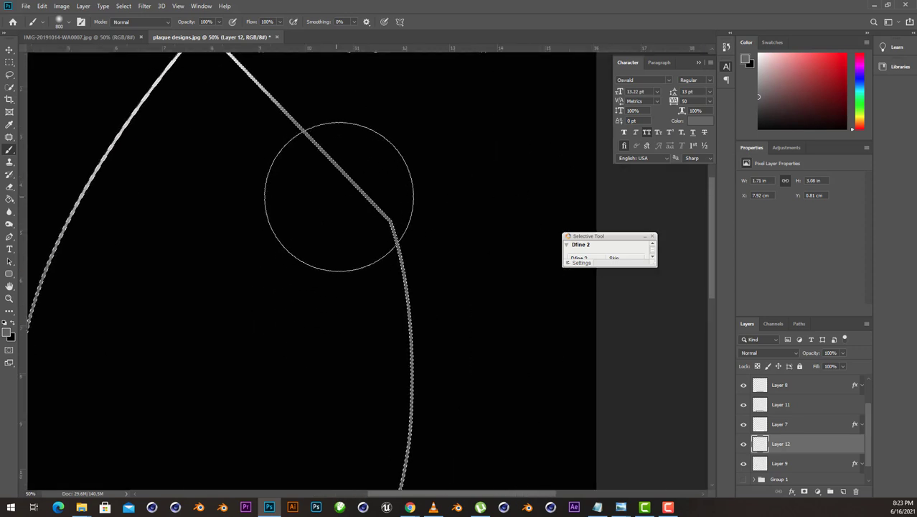
{"action": "left_click_drag", "start_coordinate": [299, 143], "coordinate": [312, 151]}
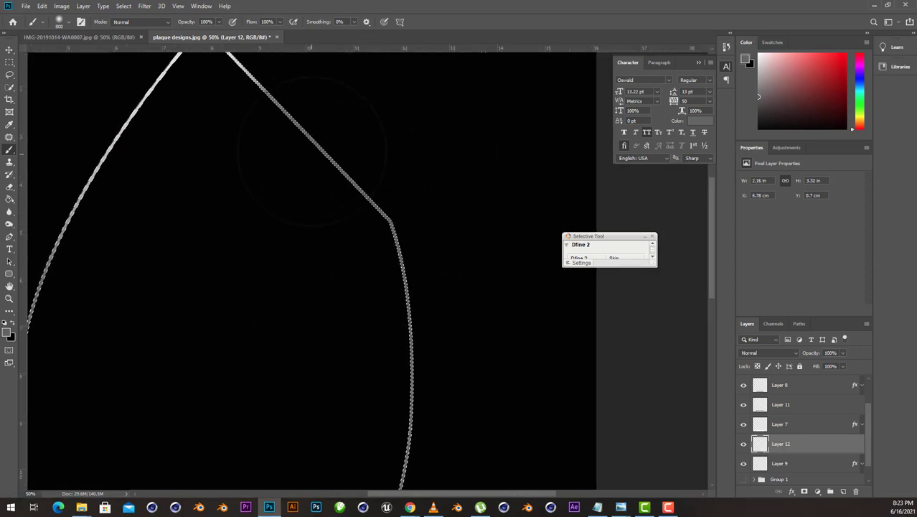
{"action": "left_click", "coordinate": [9, 331]}
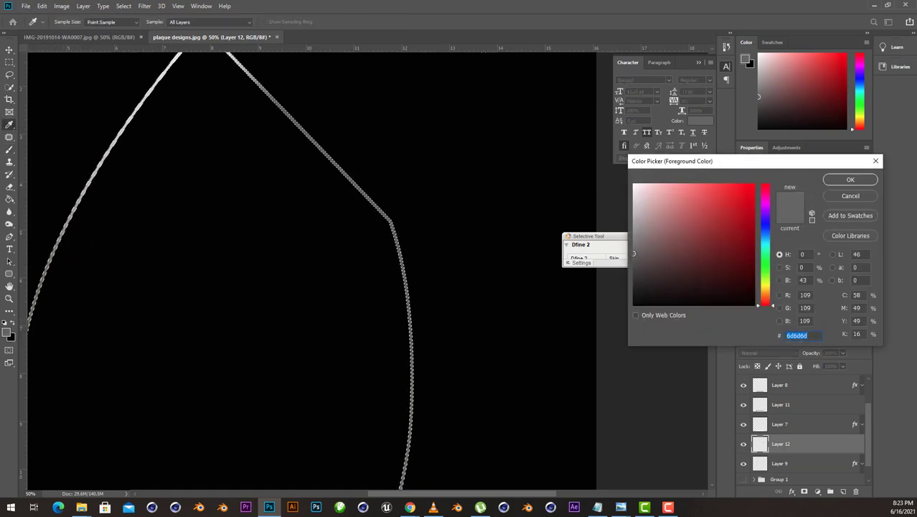
{"action": "left_click", "coordinate": [850, 179]}
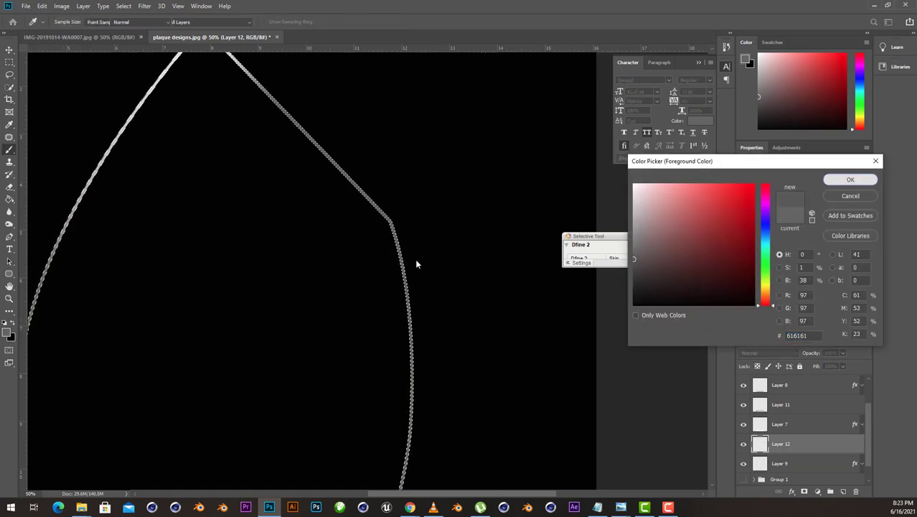
{"action": "key", "text": "Return"}
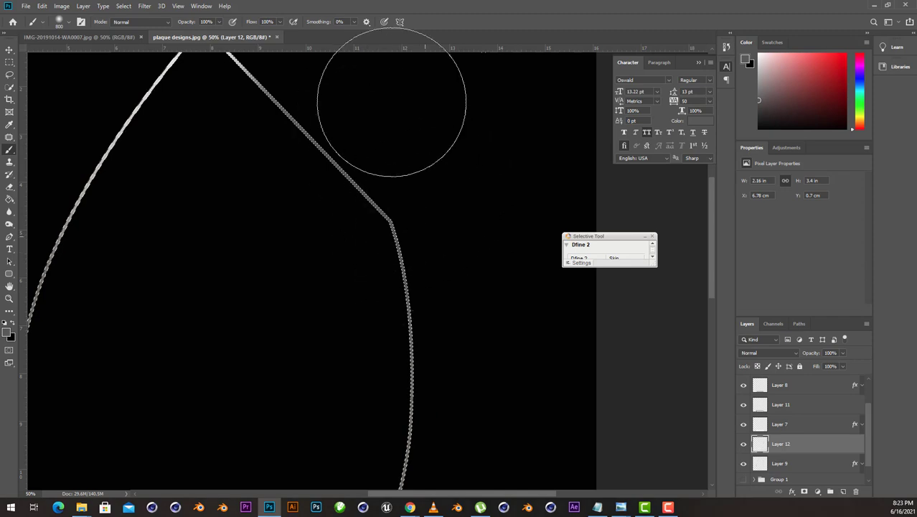
- Shrink the brush and load Layer 12's outline as a selection
{"action": "key", "text": "ctrl+minus"}
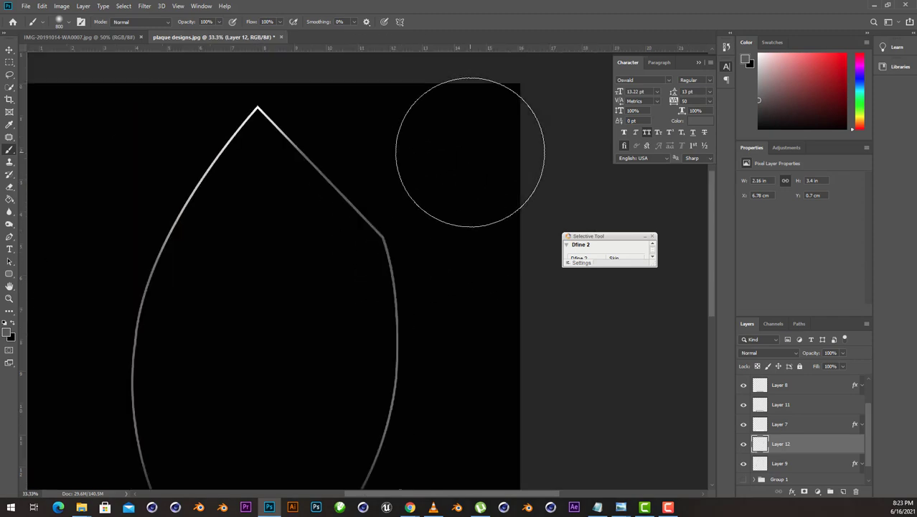
{"action": "key", "text": "ctrl+minus"}
{"action": "key", "text": "bracketleft"}
{"action": "key", "text": "bracketleft"}
{"action": "key", "text": "bracketleft"}
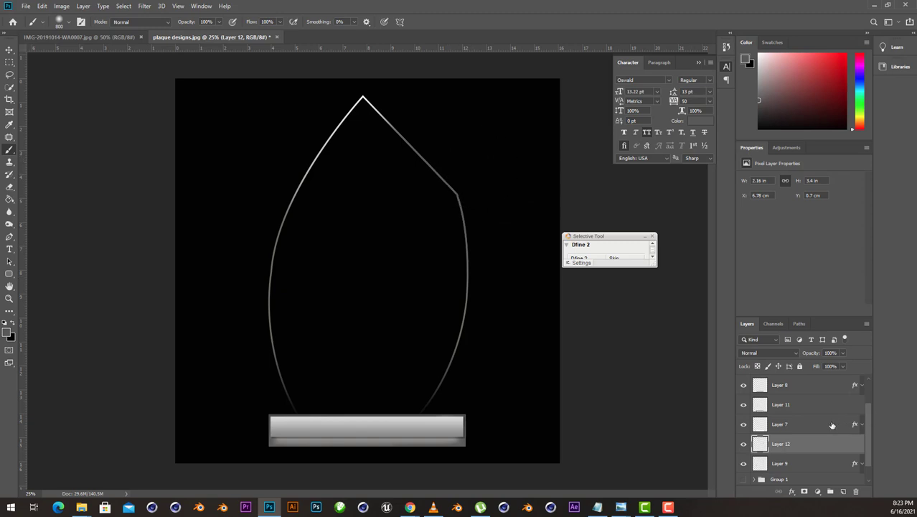
{"action": "left_click", "coordinate": [760, 445], "text": "ctrl"}
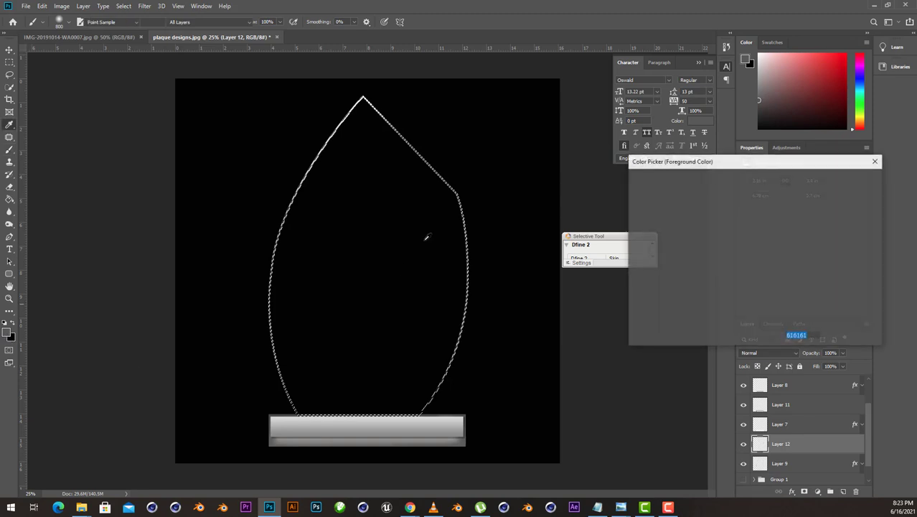
- Paint the outline's lower right edge white with an 1100 px brush
{"action": "left_click", "coordinate": [8, 332]}
{"action": "key", "text": "Return"}
{"action": "key", "text": "b"}
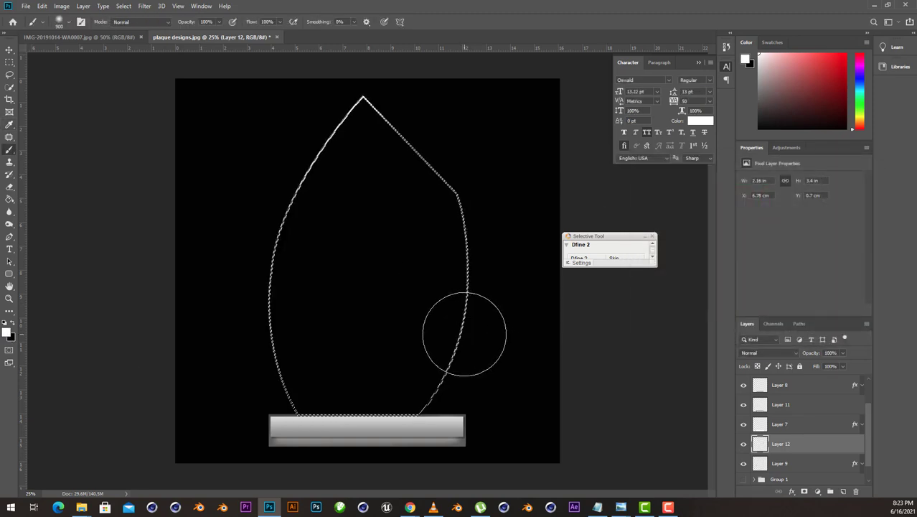
{"action": "key", "text": "bracketright"}
{"action": "key", "text": "bracketright"}
{"action": "key", "text": "bracketright"}
{"action": "left_click_drag", "start_coordinate": [465, 327], "coordinate": [503, 388]}
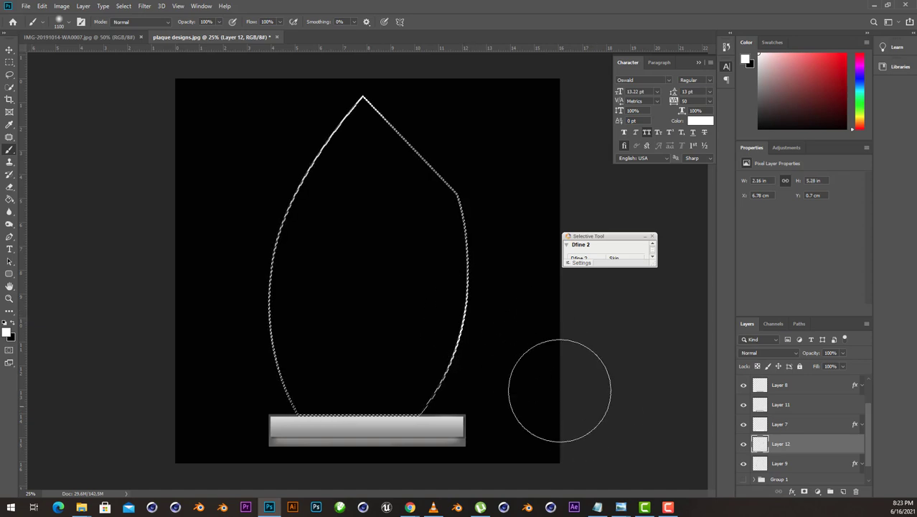
{"action": "key", "text": "ctrl+d"}
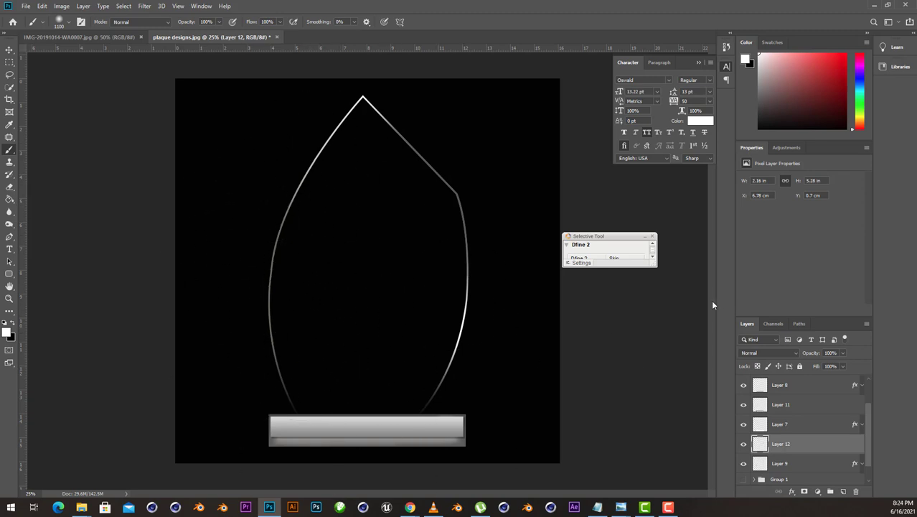
- Reselect the outline and paint its left side grey #575757 with an 1800 px brush
{"action": "left_click", "coordinate": [762, 445], "text": "ctrl"}
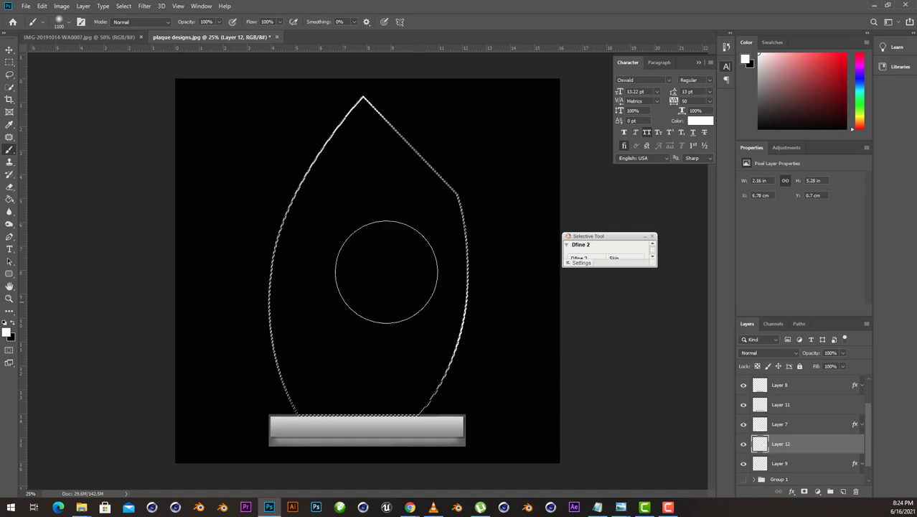
{"action": "left_click", "coordinate": [8, 331]}
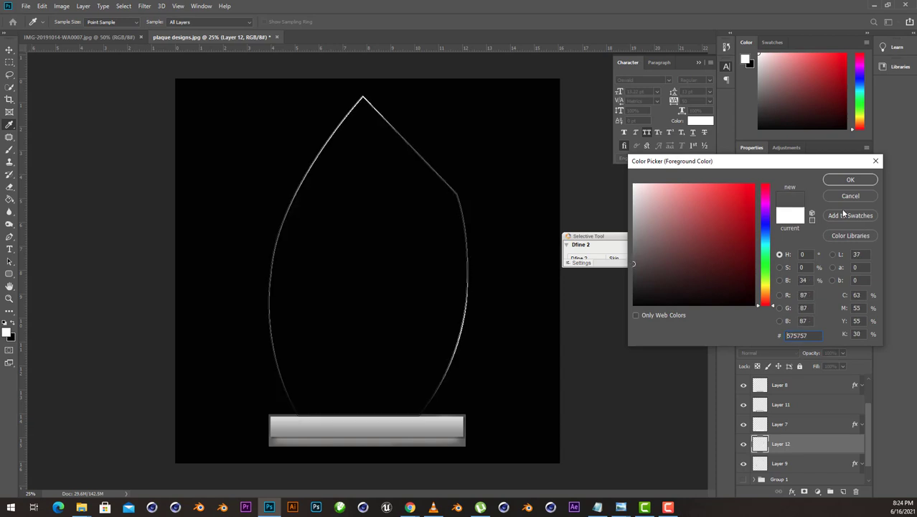
{"action": "left_click", "coordinate": [850, 179]}
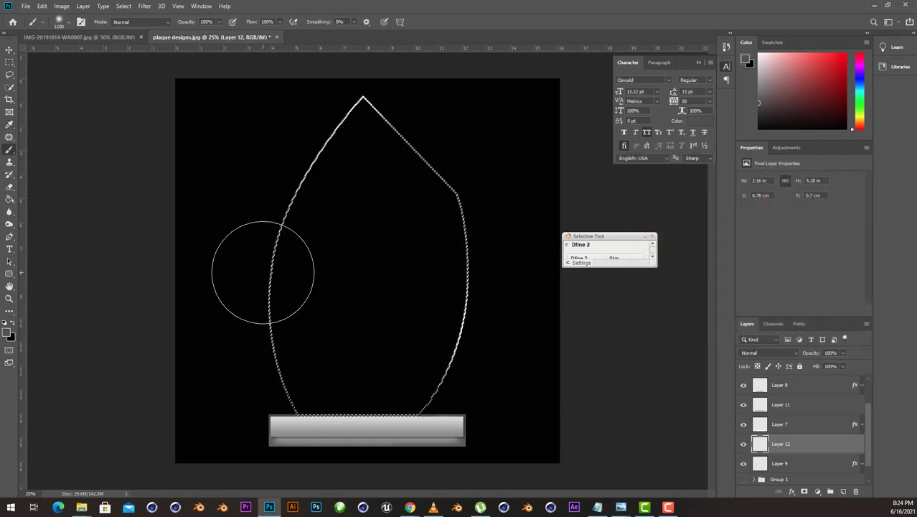
{"action": "key", "text": "bracketright"}
{"action": "key", "text": "bracketright"}
{"action": "key", "text": "bracketright"}
{"action": "key", "text": "bracketright"}
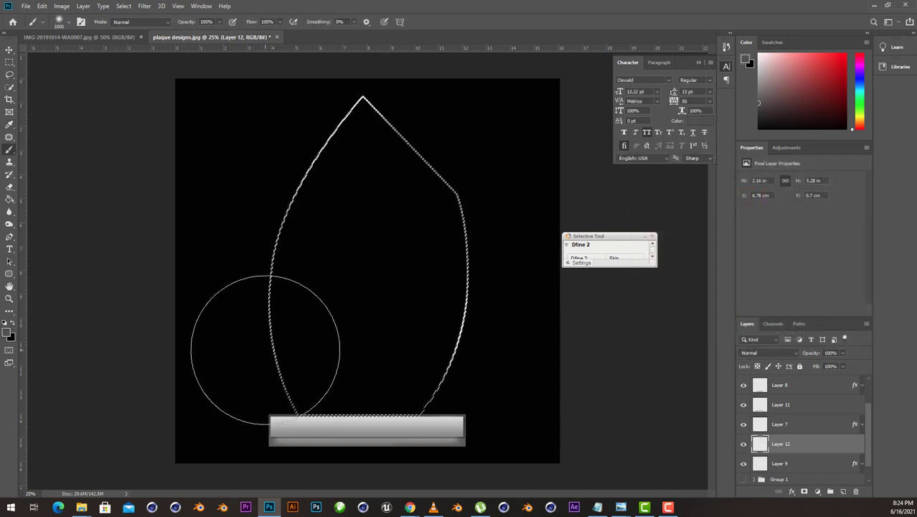
{"action": "key", "text": "bracketright"}
{"action": "key", "text": "bracketright"}
{"action": "key", "text": "bracketright"}
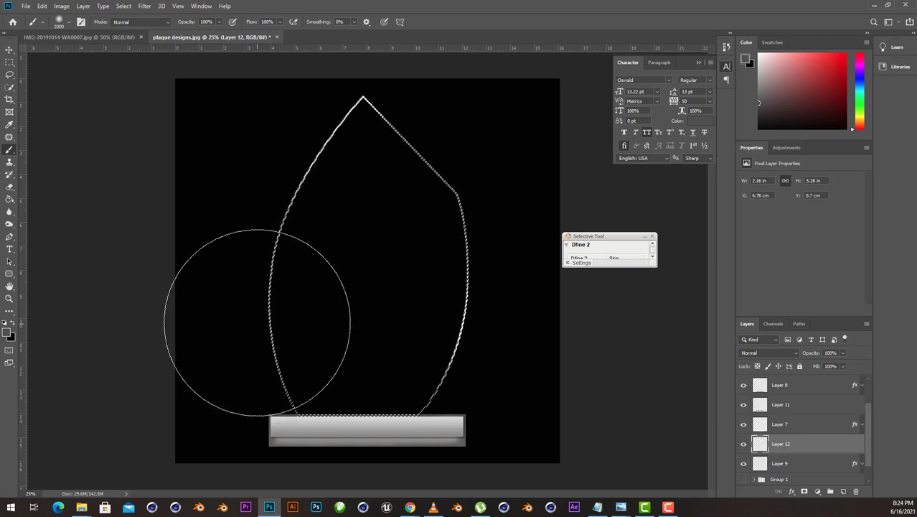
{"action": "key", "text": "bracketright"}
{"action": "key", "text": "bracketright"}
{"action": "left_click_drag", "start_coordinate": [259, 338], "coordinate": [348, 297]}
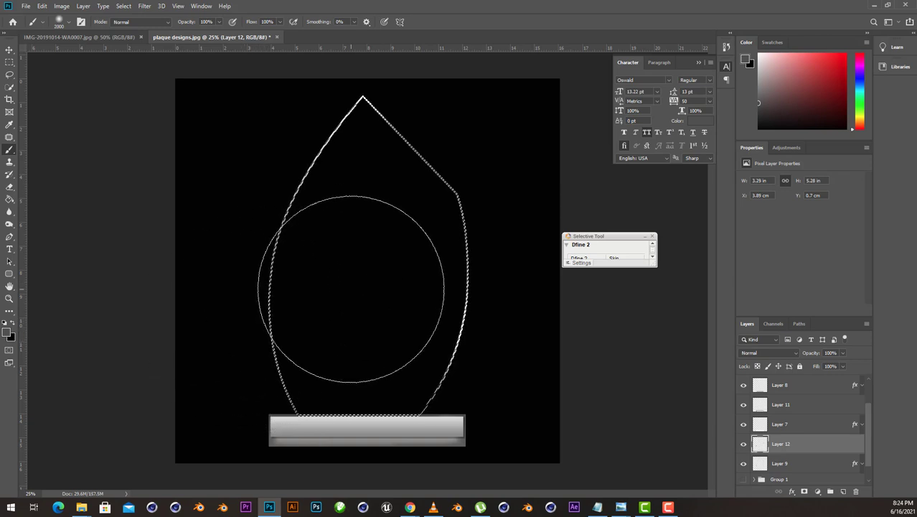
{"action": "key", "text": "ctrl+d"}
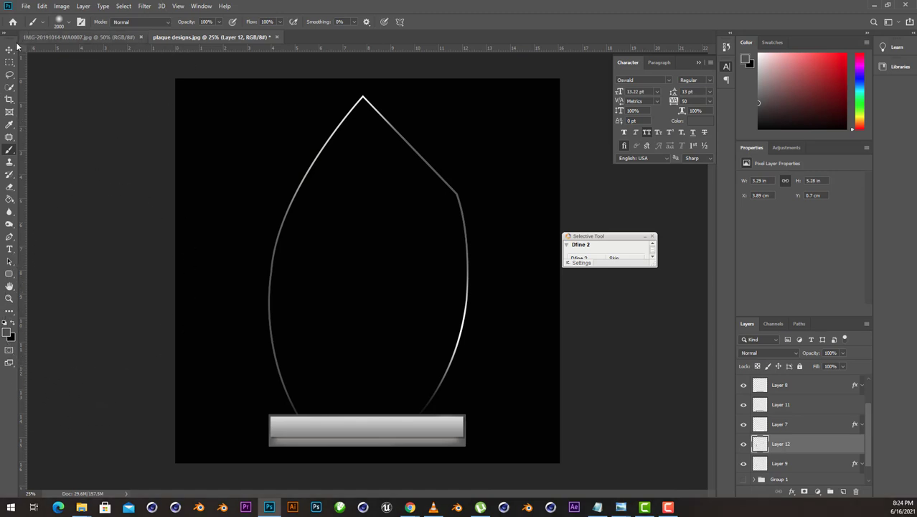
{"action": "key", "text": "v"}
{"action": "left_click", "coordinate": [379, 214]}
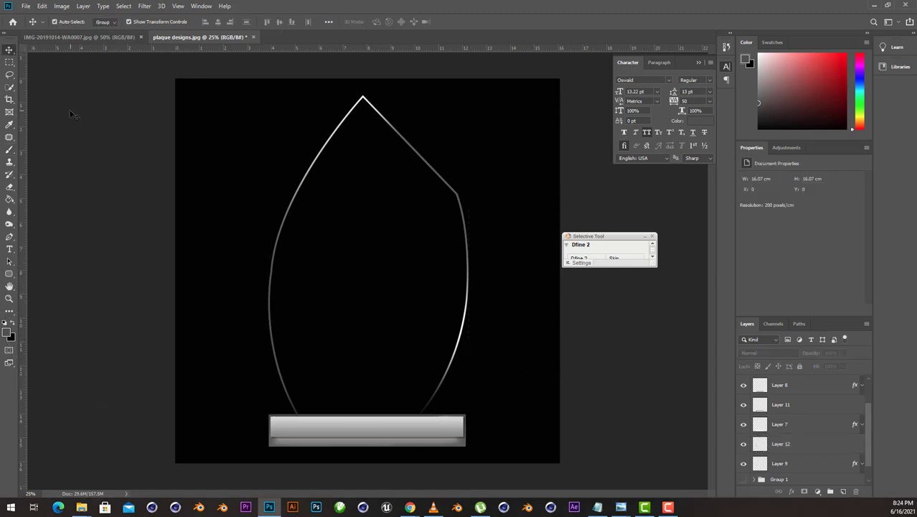
- Draw a Pen path around the flame's upper right and convert it to a selection
{"action": "left_click", "coordinate": [10, 237]}
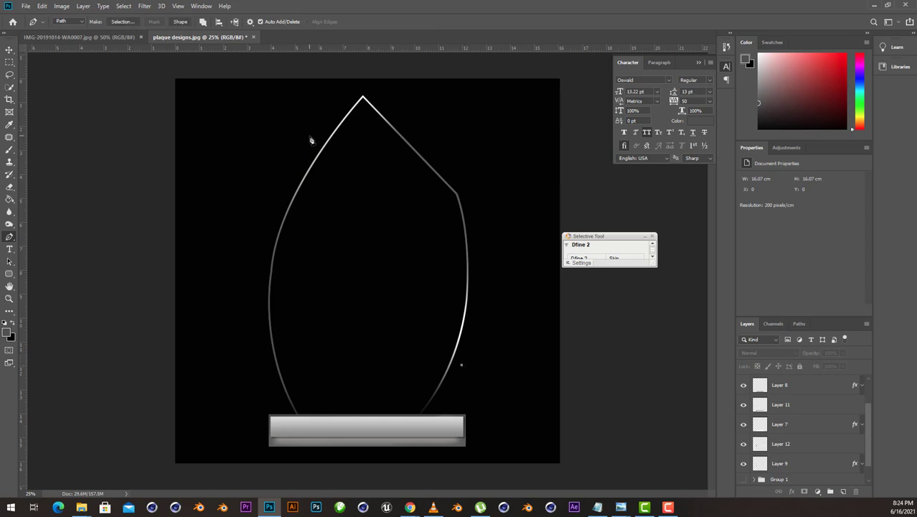
{"action": "left_click_drag", "start_coordinate": [309, 140], "coordinate": [324, 4]}
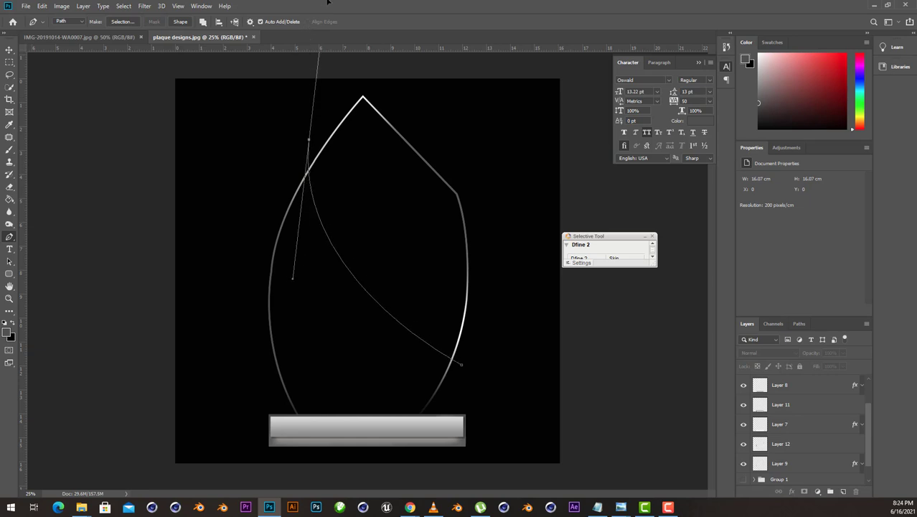
{"action": "left_click_drag", "start_coordinate": [292, 277], "coordinate": [297, 307]}
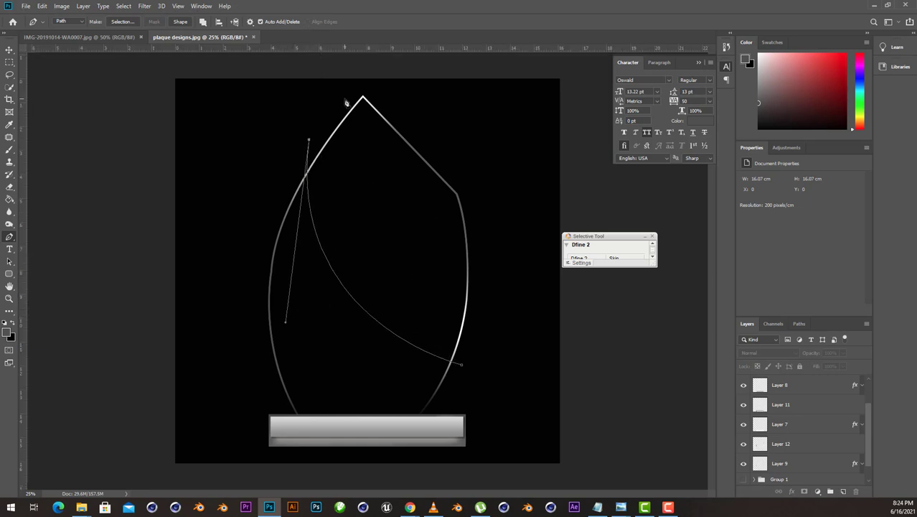
{"action": "key", "text": "ctrl+minus"}
{"action": "left_click", "coordinate": [348, 126]}
{"action": "left_click", "coordinate": [410, 124]}
{"action": "left_click", "coordinate": [480, 198]}
{"action": "left_click", "coordinate": [473, 290]}
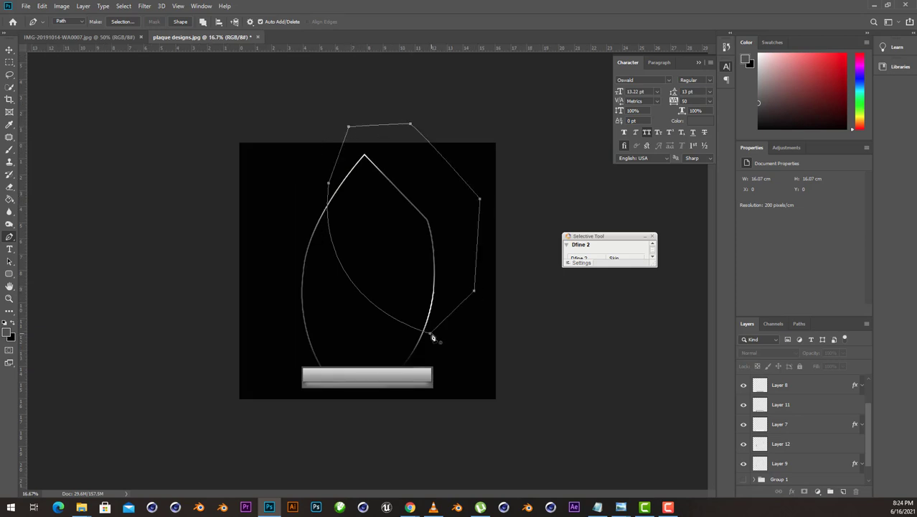
{"action": "left_click", "coordinate": [433, 338]}
{"action": "key", "text": "ctrl+Return"}
{"action": "key", "text": "ctrl+plus"}
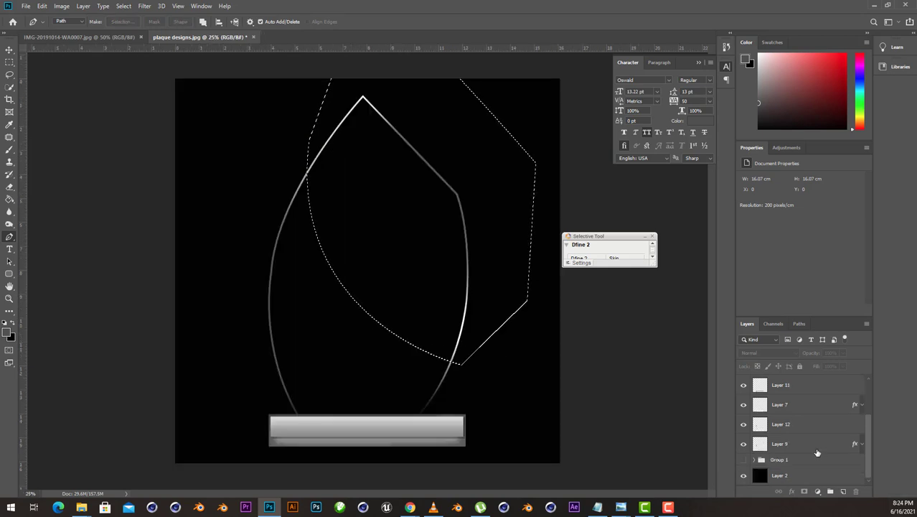
- Copy that part of Layer 9 copy to a new layer, then hide Layer 9 copy
{"action": "scroll", "coordinate": [753, 430], "scroll_direction": "up", "scroll_amount": 2}
{"action": "left_click", "coordinate": [744, 402]}
{"action": "left_click", "coordinate": [789, 403]}
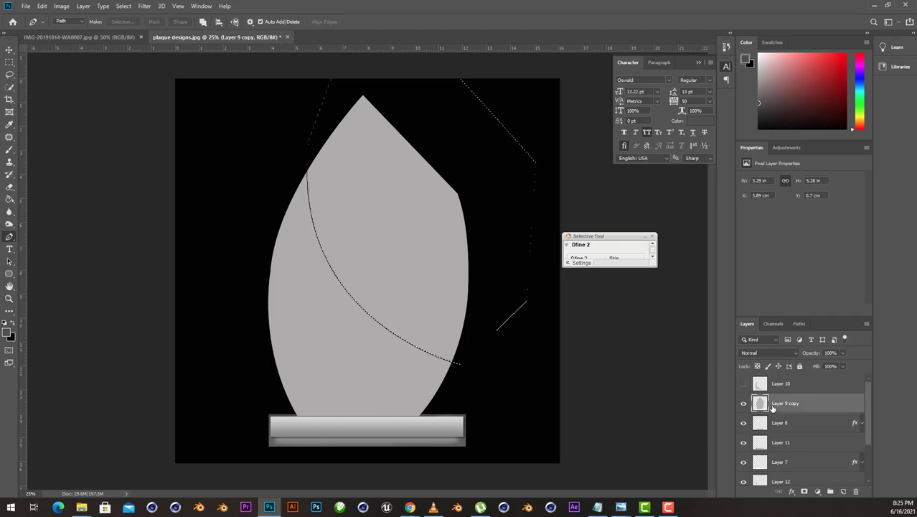
{"action": "key", "text": "l"}
{"action": "right_click", "coordinate": [367, 230]}
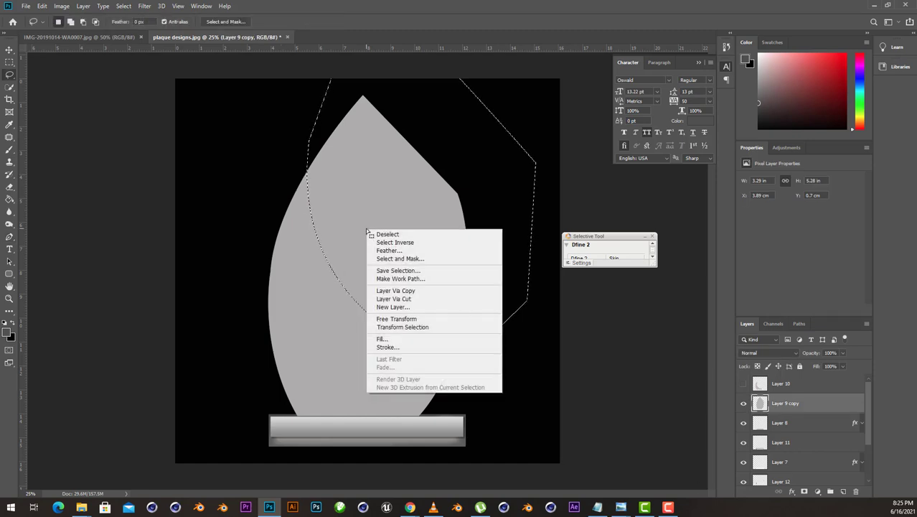
{"action": "left_click", "coordinate": [420, 290]}
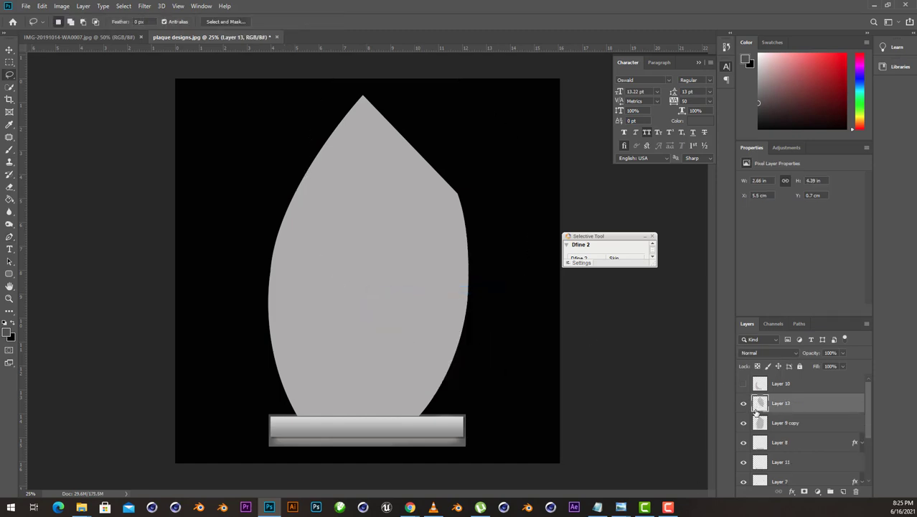
{"action": "left_click", "coordinate": [744, 423]}
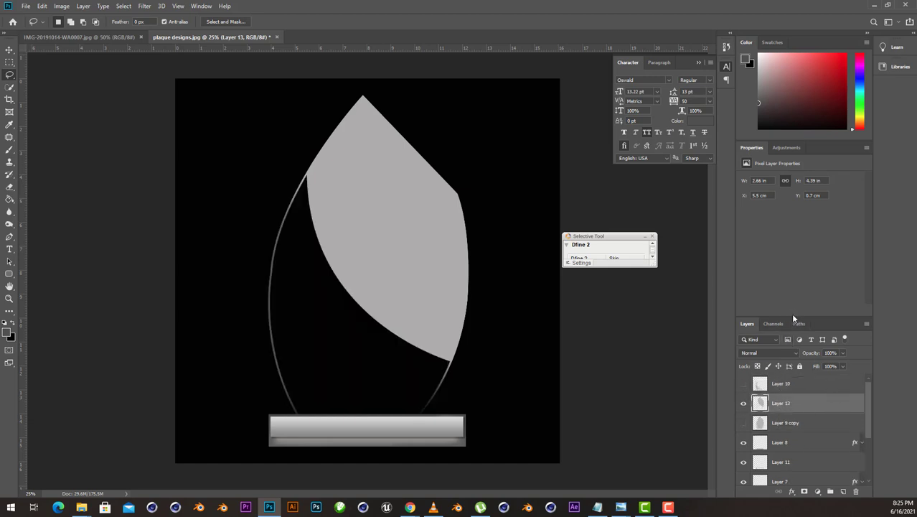
- Move Layer 13 below Layer 7 and check which layers form the base
{"action": "left_click_drag", "start_coordinate": [827, 319], "coordinate": [823, 182]}
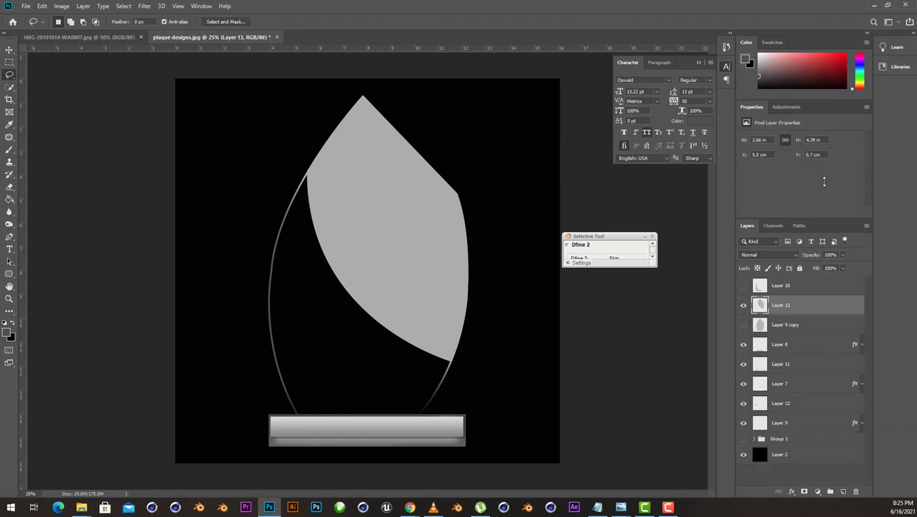
{"action": "left_click_drag", "start_coordinate": [780, 311], "coordinate": [789, 399]}
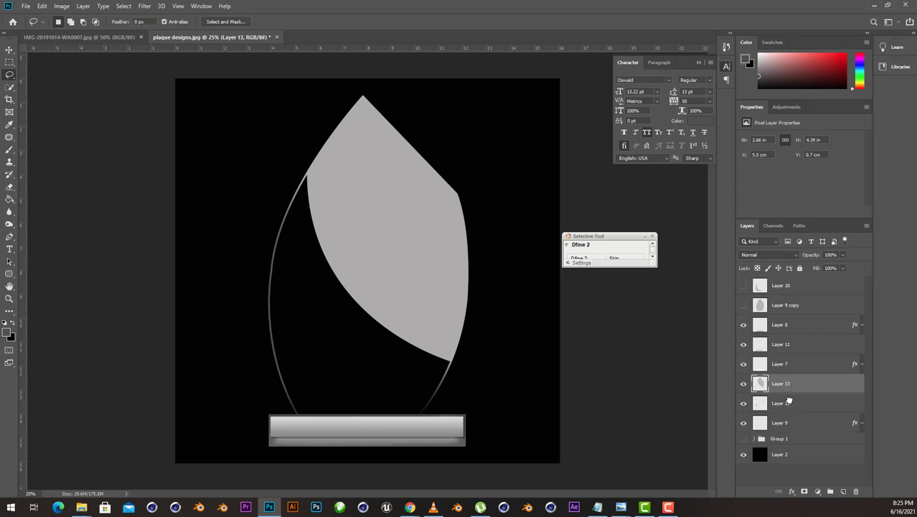
{"action": "left_click", "coordinate": [743, 364]}
{"action": "left_click", "coordinate": [744, 325]}
{"action": "left_click", "coordinate": [790, 324]}
- Group Layers 8, 11 and 7 into a group named Base, then reselect Layer 13
{"action": "left_click", "coordinate": [778, 364], "text": "shift"}
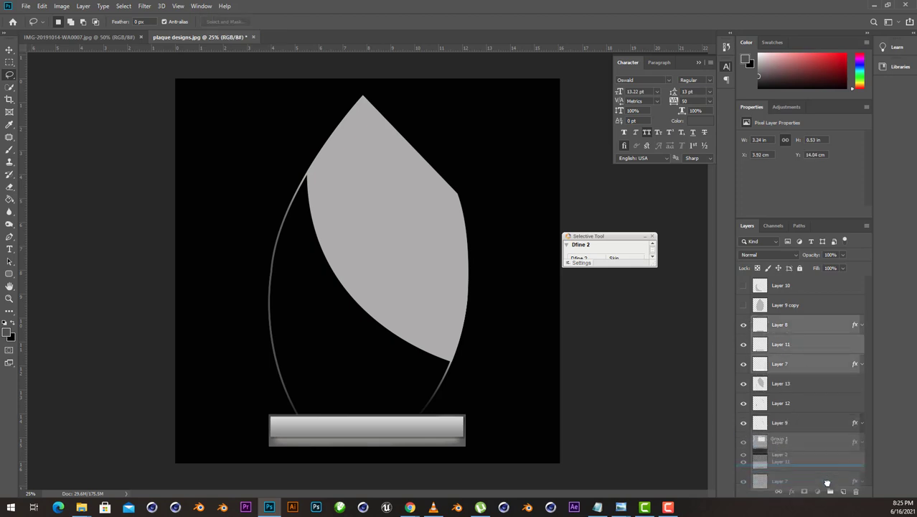
{"action": "left_click_drag", "start_coordinate": [801, 366], "coordinate": [831, 491]}
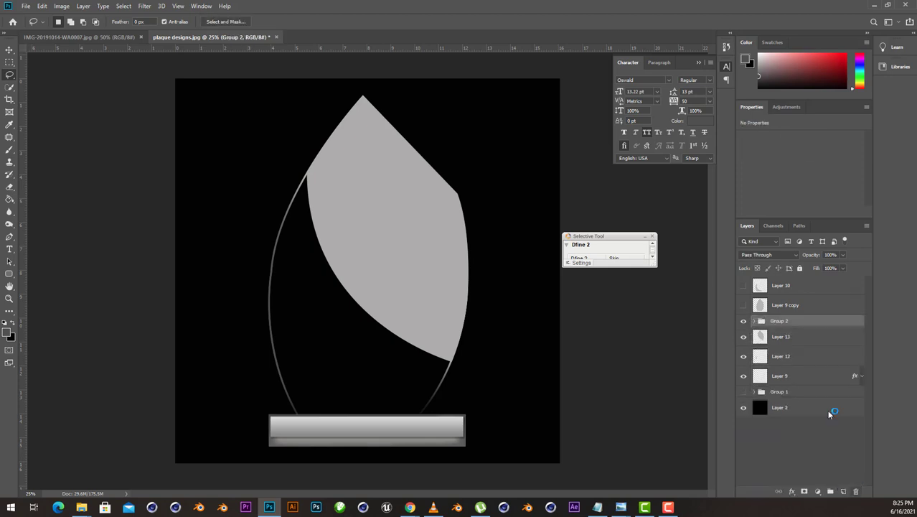
{"action": "left_click", "coordinate": [784, 342]}
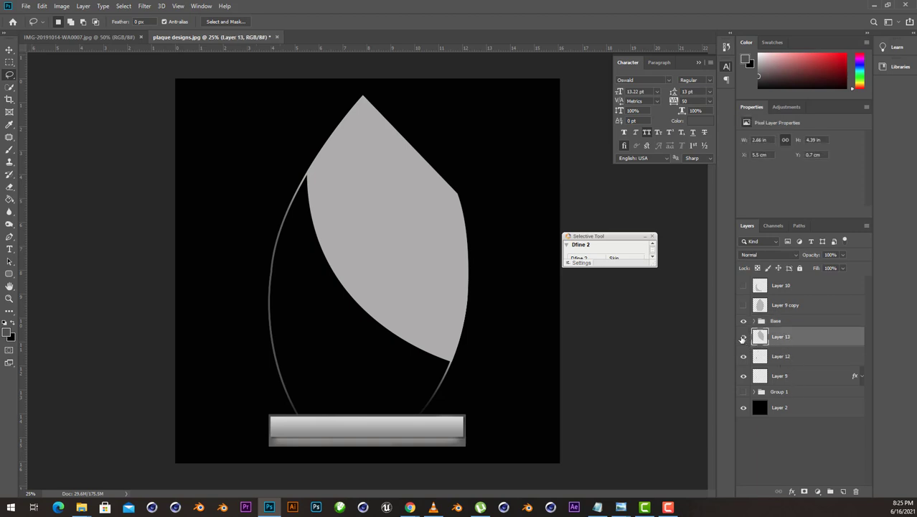
{"action": "left_click", "coordinate": [744, 337]}
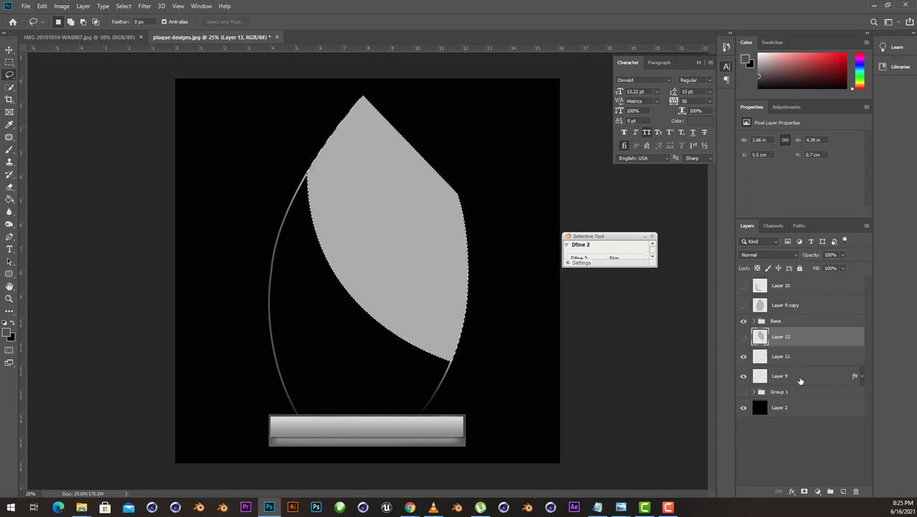
- Add a Black, White gradient overlay to Layer 13 angled at about 37°
{"action": "left_click", "coordinate": [743, 337]}
{"action": "key", "text": "g"}
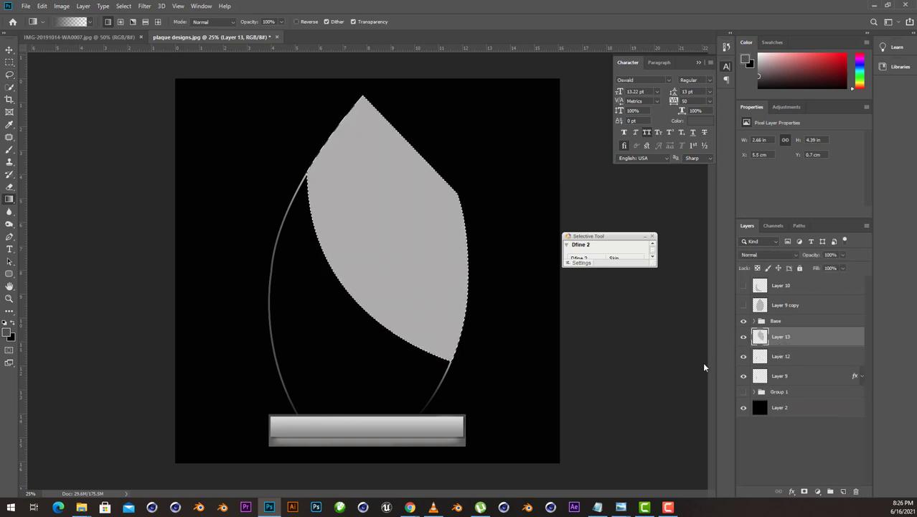
{"action": "key", "text": "ctrl+d"}
{"action": "left_click", "coordinate": [792, 491]}
{"action": "left_click", "coordinate": [809, 465]}
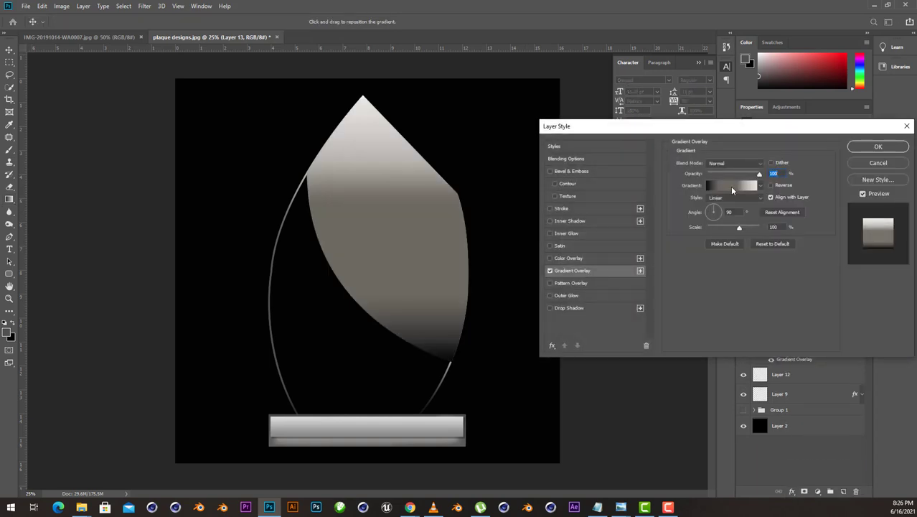
{"action": "left_click_drag", "start_coordinate": [715, 211], "coordinate": [723, 210]}
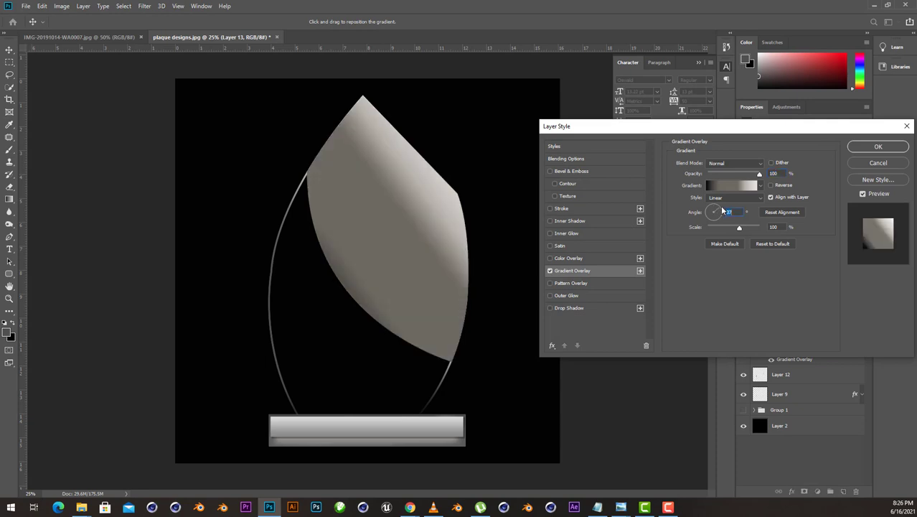
{"action": "left_click", "coordinate": [732, 186]}
{"action": "left_click", "coordinate": [582, 116]}
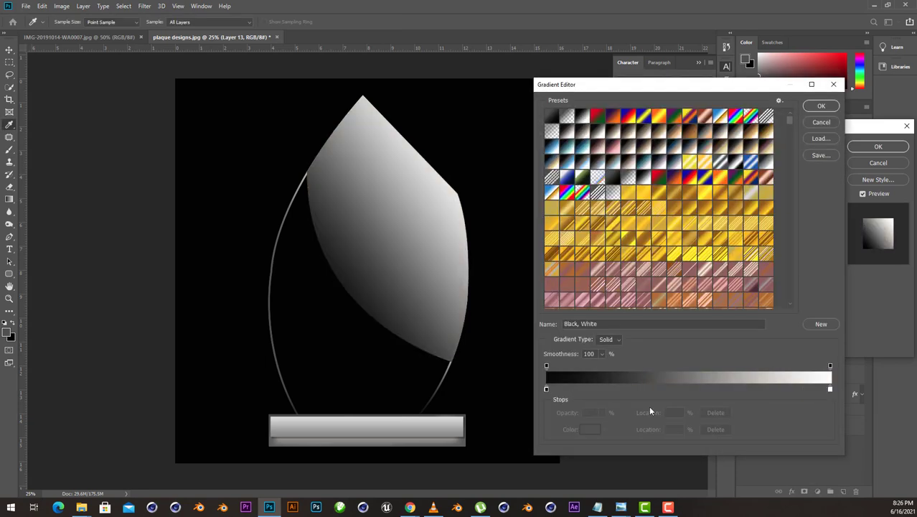
{"action": "left_click", "coordinate": [821, 106]}
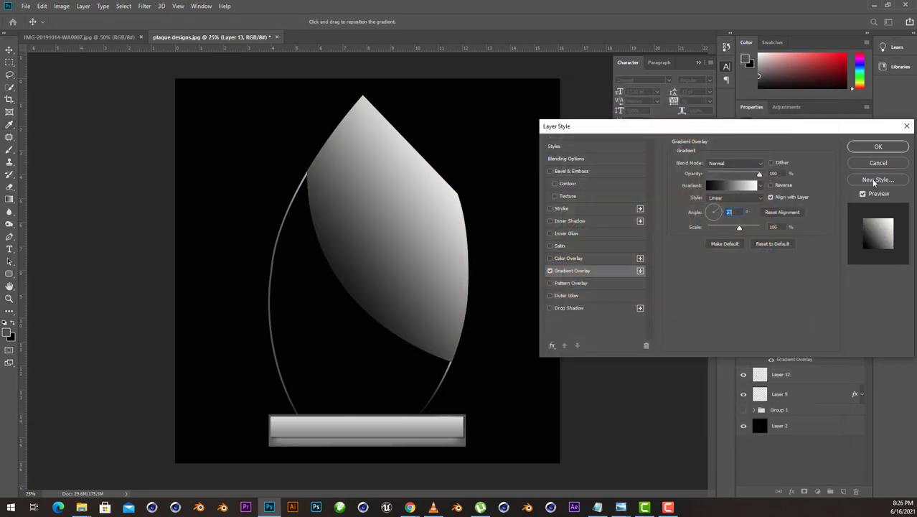
{"action": "left_click", "coordinate": [878, 146]}
- Bake the gradient in by merging Layer 13 with a new empty layer
{"action": "left_click", "coordinate": [861, 337]}
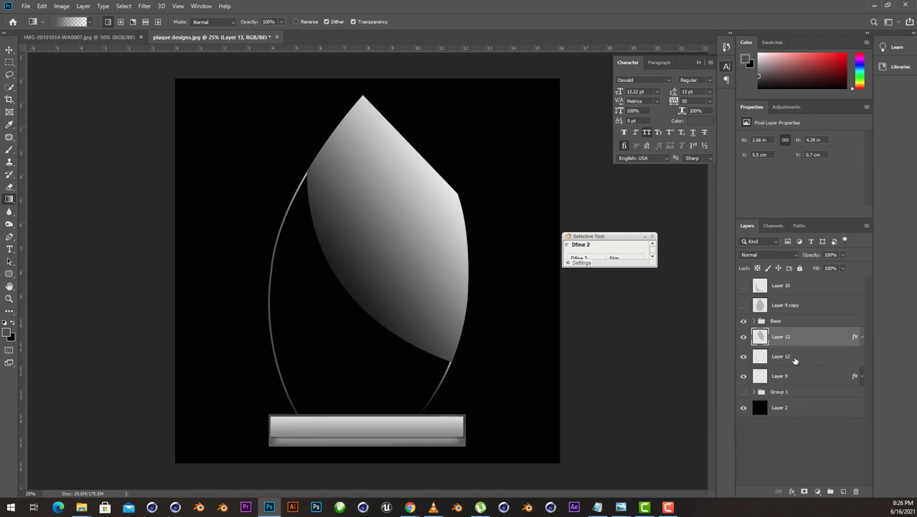
{"action": "left_click", "coordinate": [843, 491]}
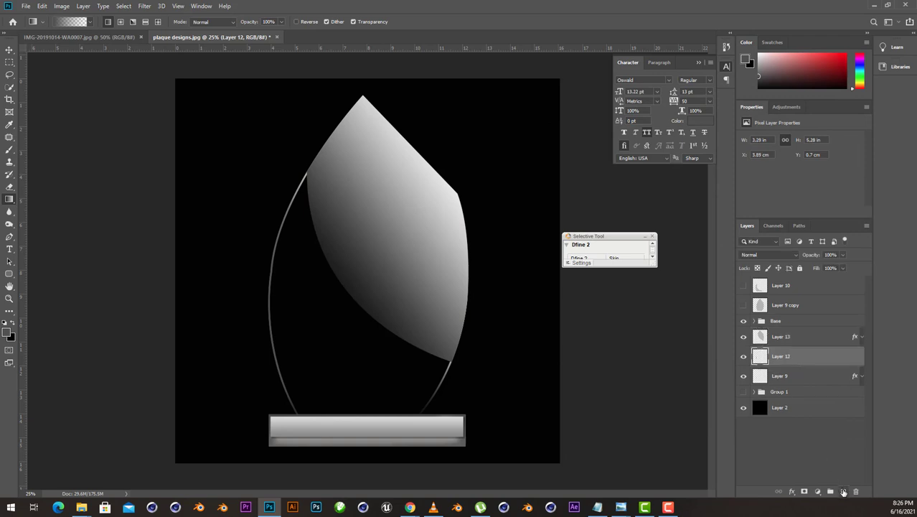
{"action": "left_click", "coordinate": [781, 344], "text": "shift"}
{"action": "key", "text": "ctrl+e"}
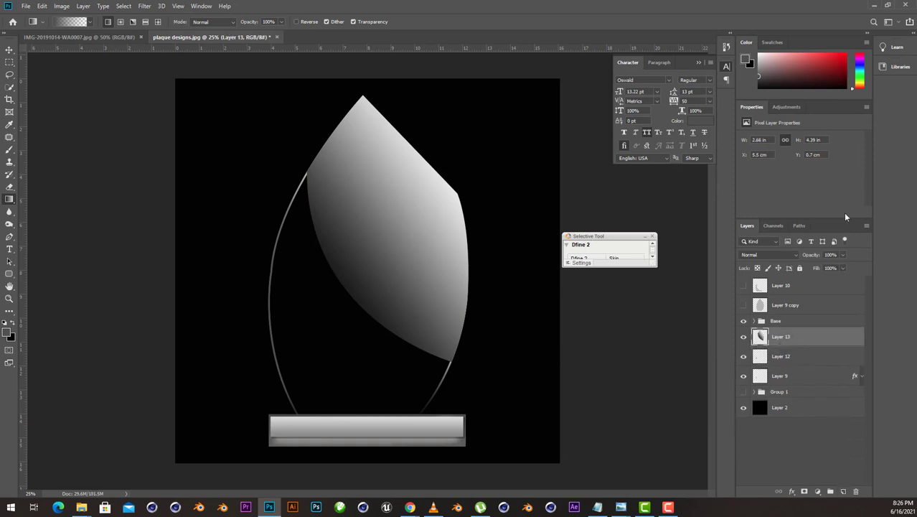
{"action": "left_click", "coordinate": [843, 254]}
- Add a layer mask to Layer 13 and try fading strokes at 43% brush flow
{"action": "left_click_drag", "start_coordinate": [822, 268], "coordinate": [816, 267]}
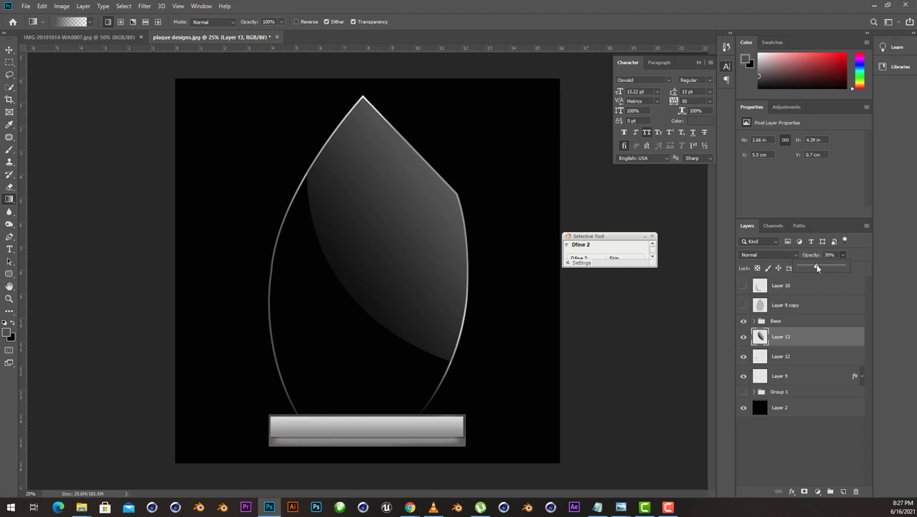
{"action": "left_click", "coordinate": [804, 491]}
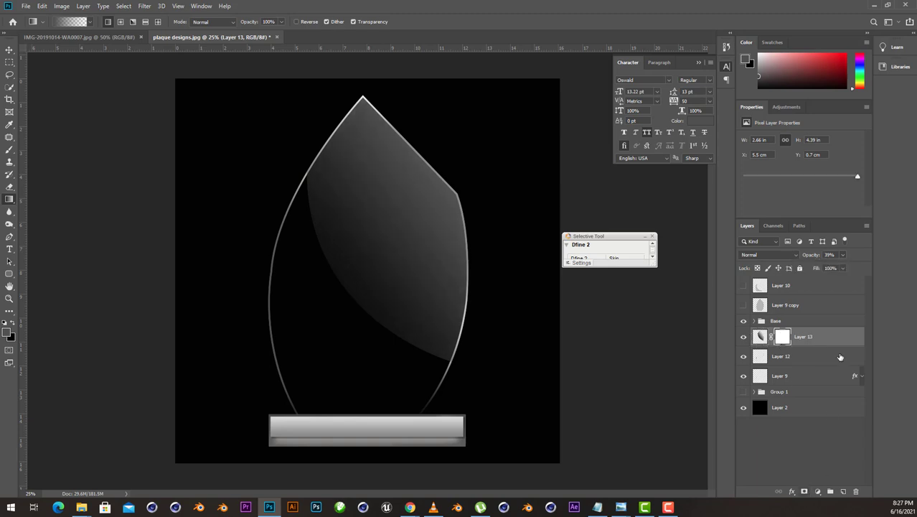
{"action": "key", "text": "b"}
{"action": "left_click_drag", "start_coordinate": [441, 272], "coordinate": [556, 201]}
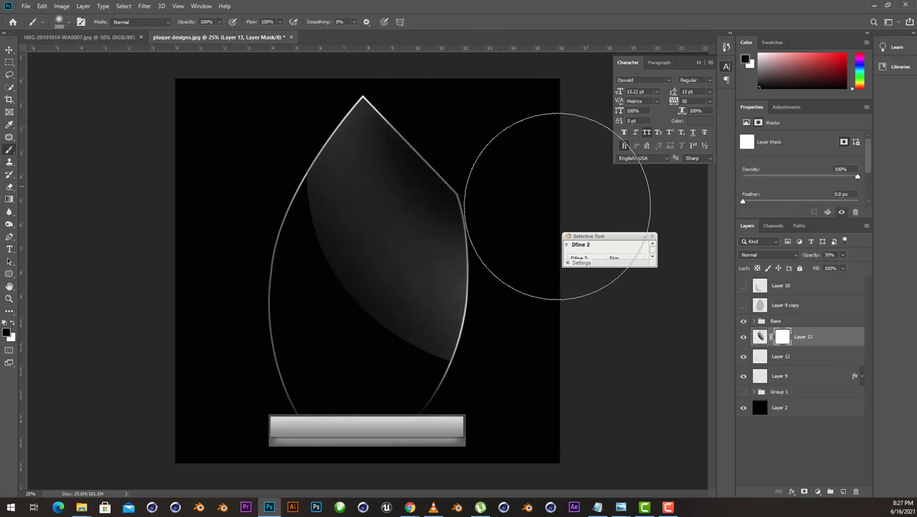
{"action": "key", "text": "ctrl+z"}
{"action": "left_click_drag", "start_coordinate": [281, 21], "coordinate": [257, 33]}
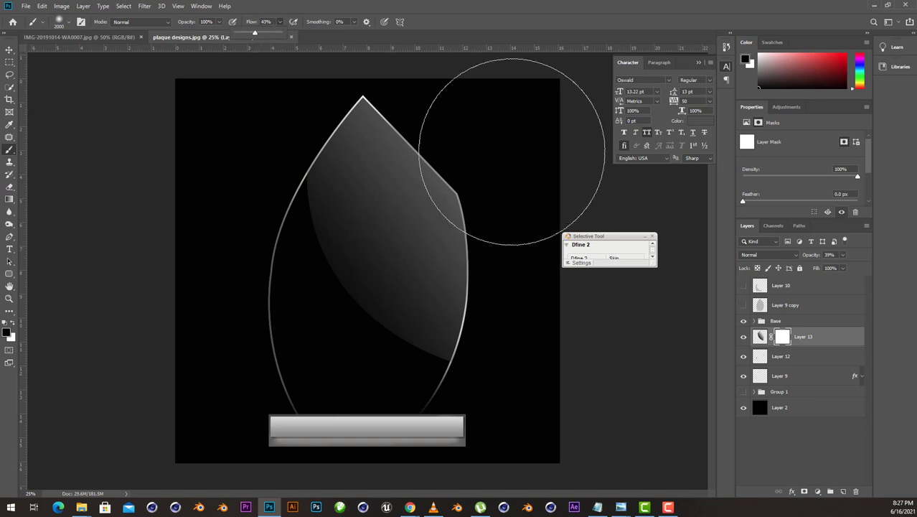
{"action": "mouse_move", "coordinate": [514, 139]}
{"action": "left_mouse_down"}
{"action": "mouse_move", "coordinate": [499, 183]}
{"action": "mouse_move", "coordinate": [426, 106]}
{"action": "left_mouse_up"}
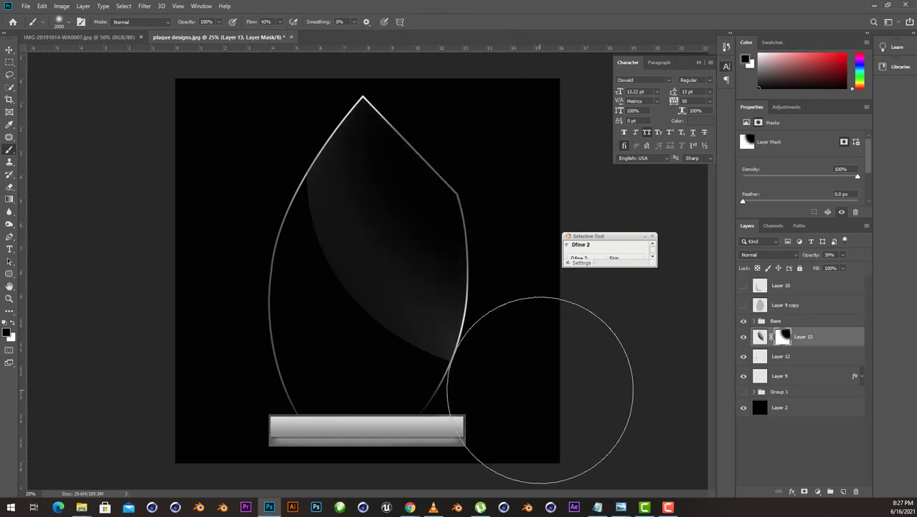
{"action": "key", "text": "ctrl+z"}
{"action": "key", "text": "ctrl+z"}
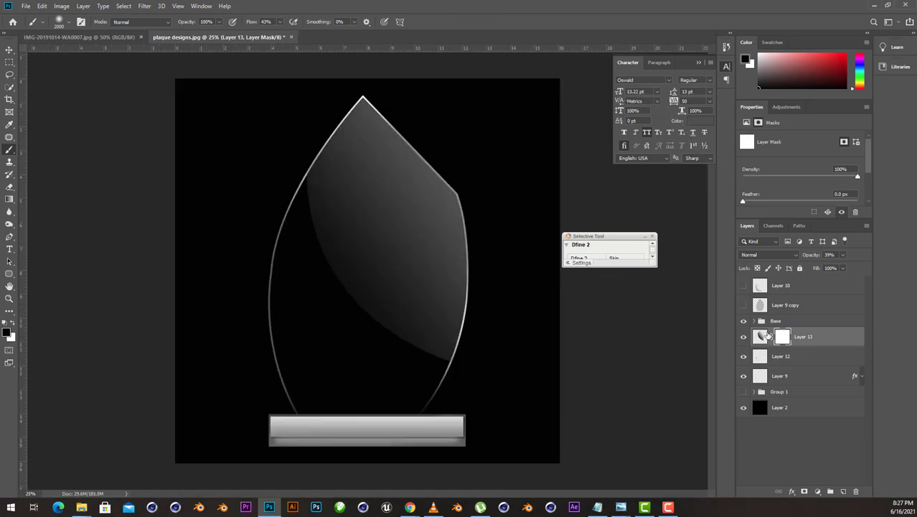
- Set Layer 13 to 34% opacity and paint black on its mask over the upper right
{"action": "left_click", "coordinate": [762, 336]}
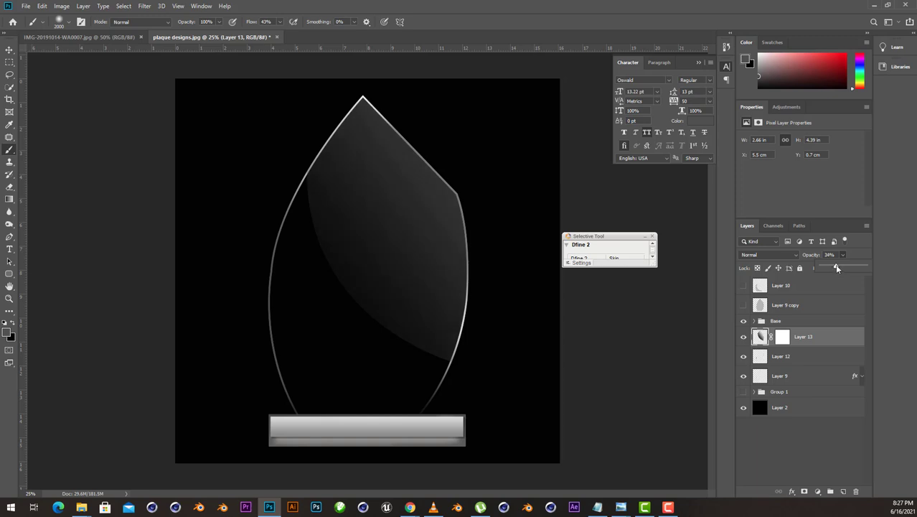
{"action": "left_click_drag", "start_coordinate": [837, 267], "coordinate": [838, 267]}
{"action": "key", "text": "ctrl+minus"}
{"action": "key", "text": "ctrl+plus"}
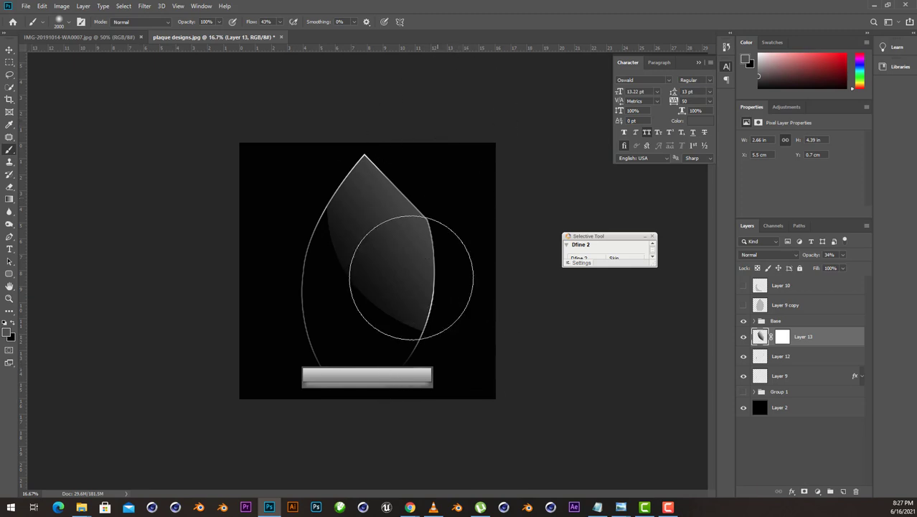
{"action": "left_click", "coordinate": [744, 340]}
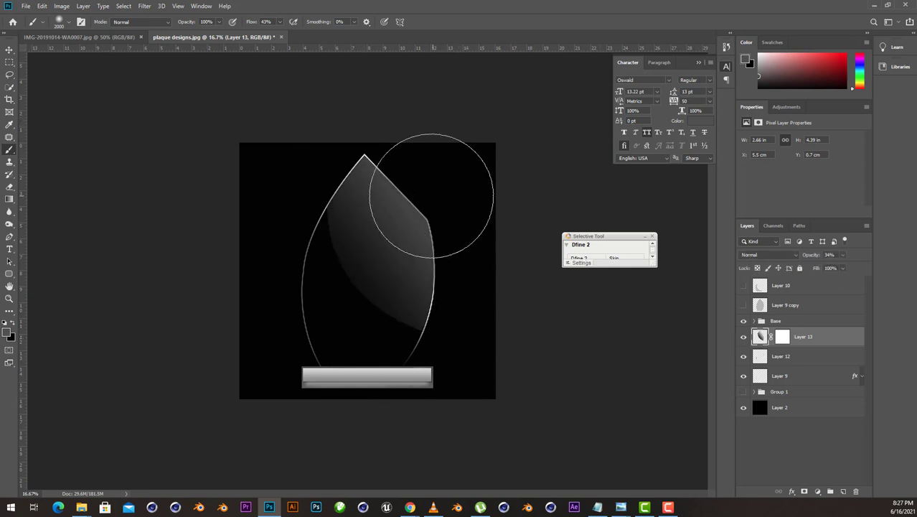
{"action": "left_click", "coordinate": [780, 336]}
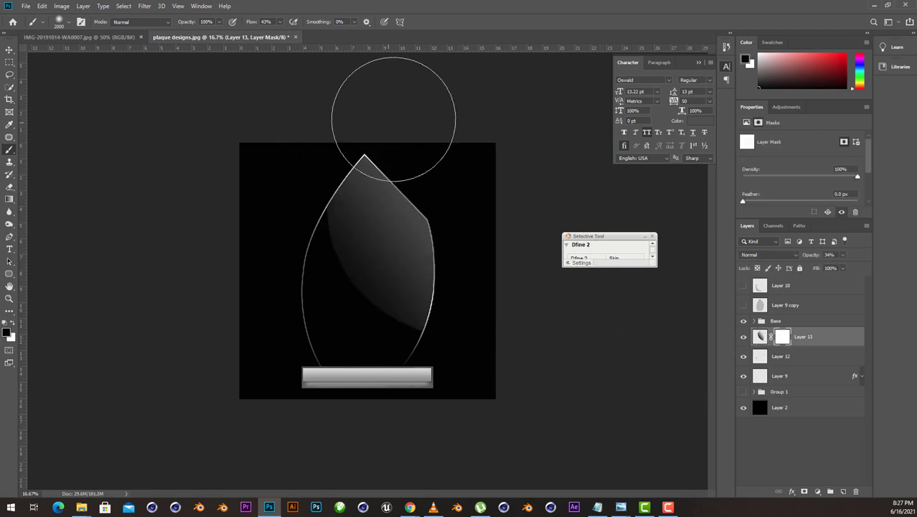
{"action": "left_click_drag", "start_coordinate": [428, 148], "coordinate": [426, 103]}
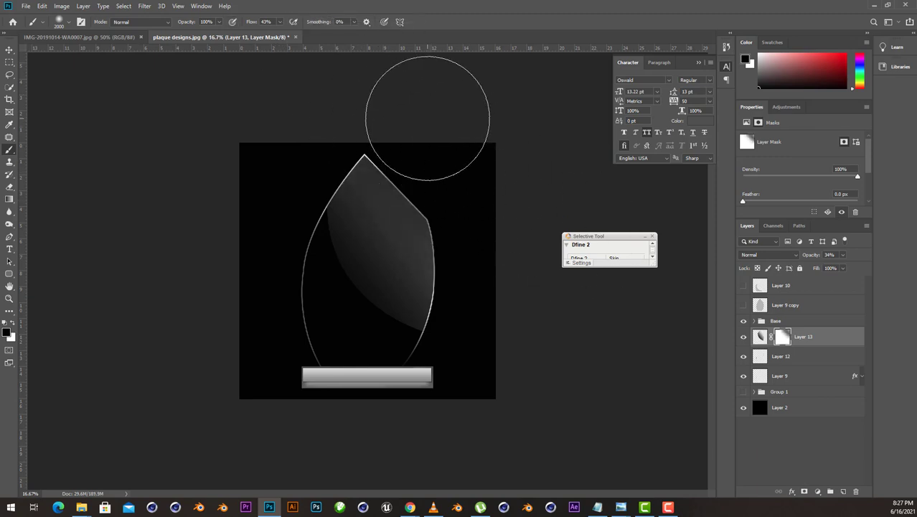
{"action": "left_click_drag", "start_coordinate": [483, 213], "coordinate": [443, 124]}
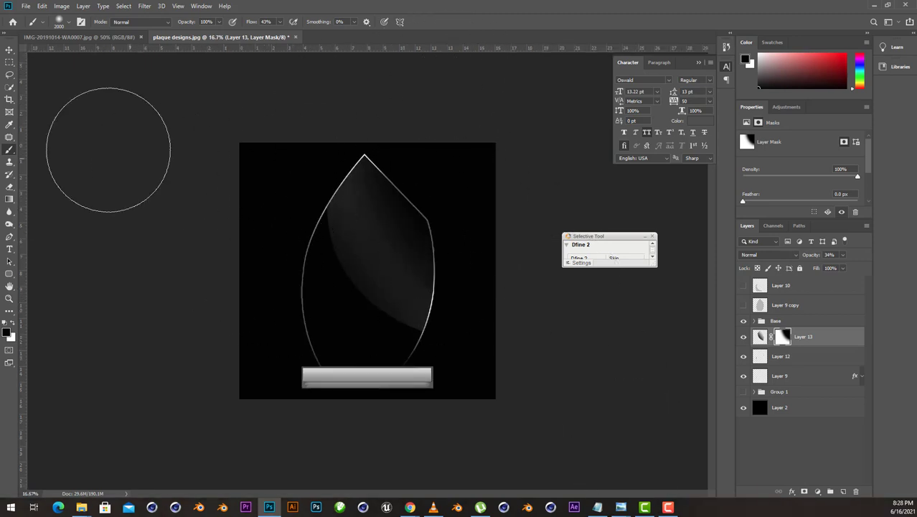
- Make the pale pink crescent layer, Layer 10, visible
{"action": "key", "text": "v"}
{"action": "left_click", "coordinate": [487, 152]}
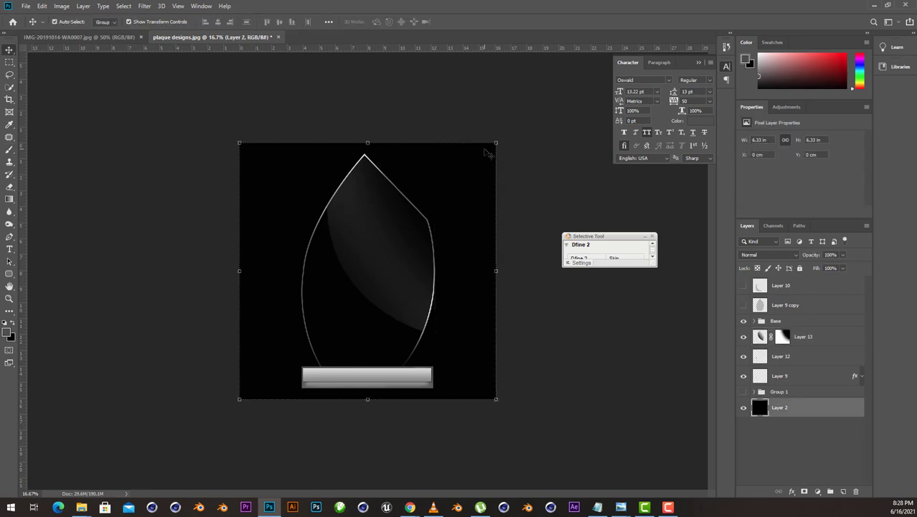
{"action": "key", "text": "ctrl+plus"}
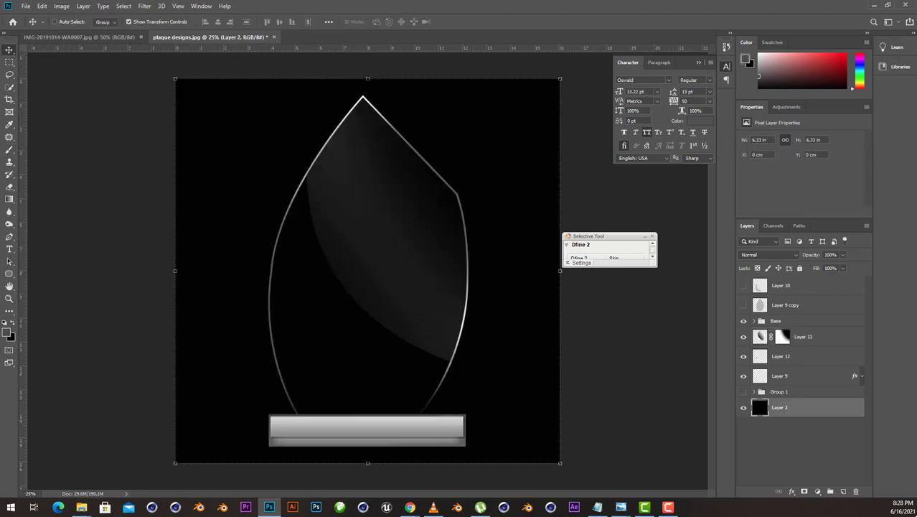
{"action": "key", "text": "ctrl+minus"}
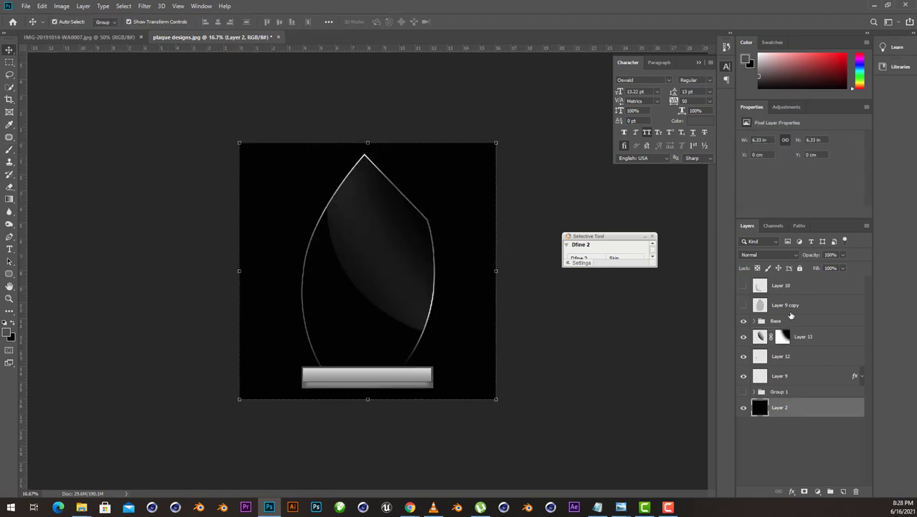
{"action": "left_click", "coordinate": [744, 286]}
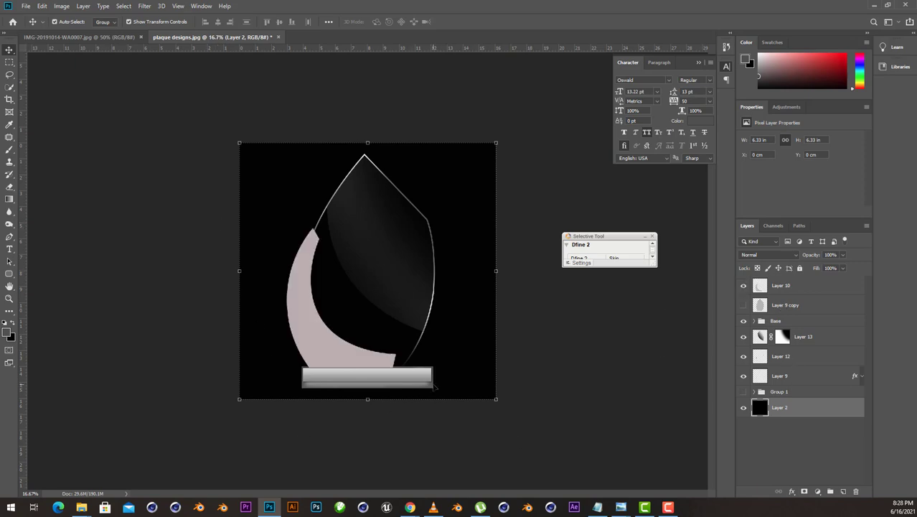
{"action": "key", "text": "ctrl+plus"}
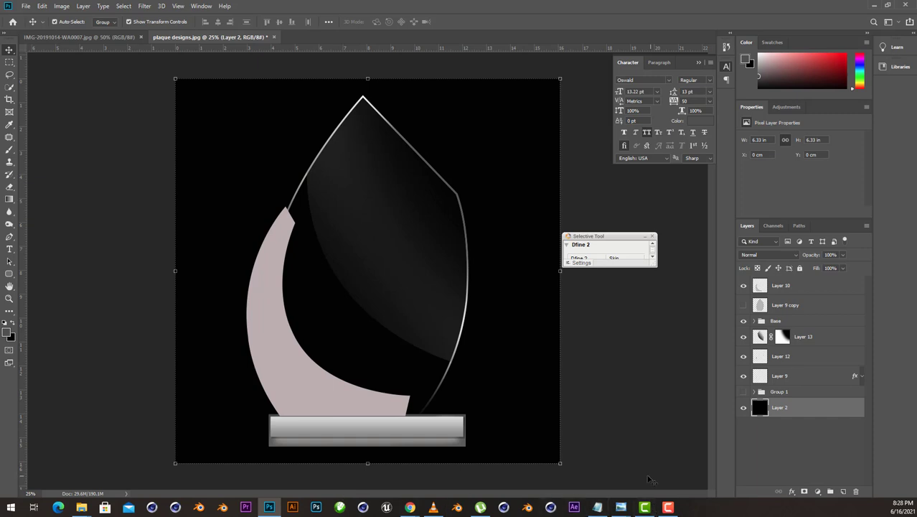
- Load Layer 10's crescent as a selection, zoom in close and show rulers
{"action": "left_click", "coordinate": [796, 287]}
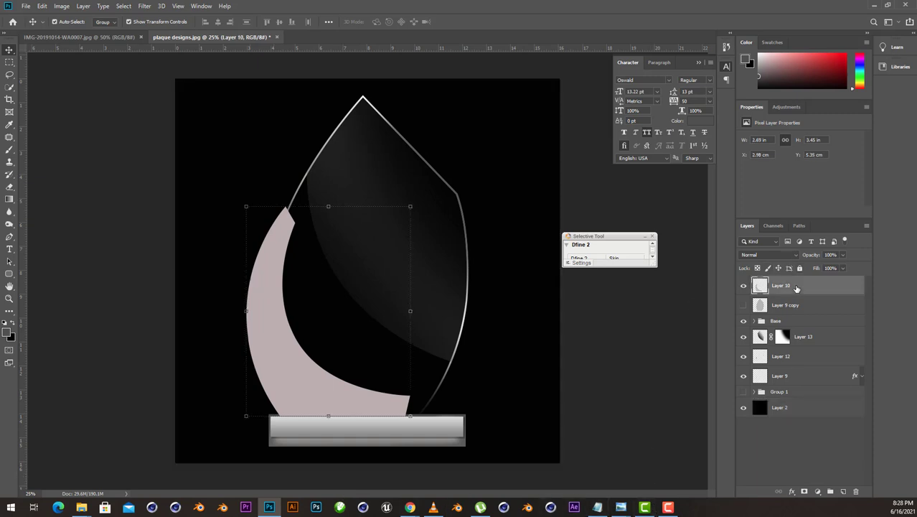
{"action": "left_click", "coordinate": [760, 286], "text": "ctrl"}
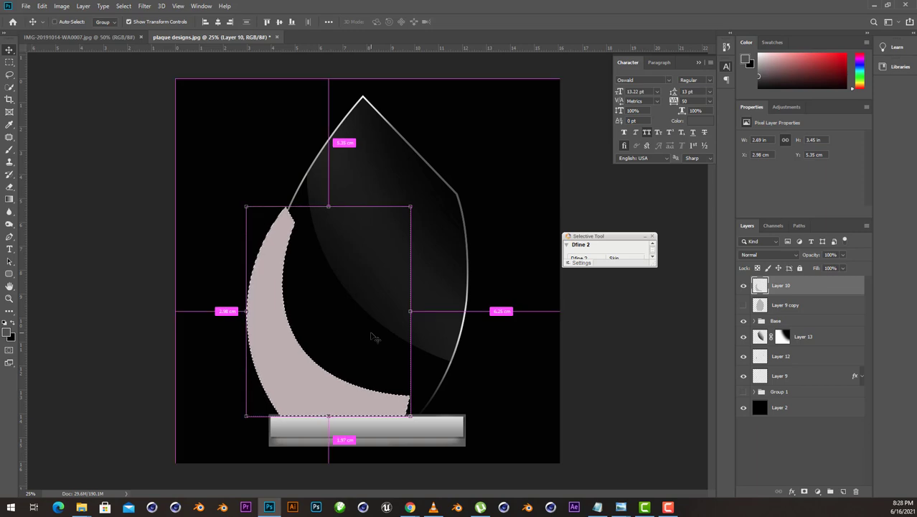
{"action": "key", "text": "ctrl+plus"}
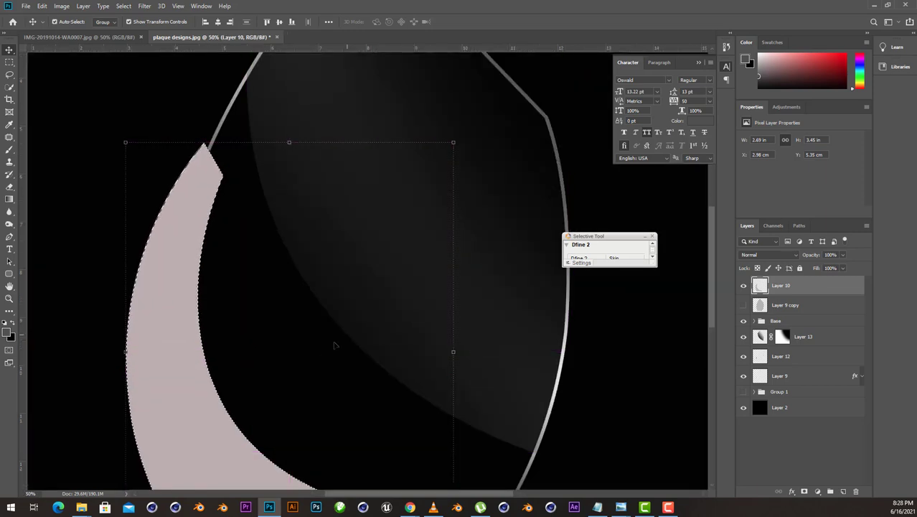
{"action": "left_click_drag", "start_coordinate": [240, 305], "coordinate": [274, 254]}
{"action": "key", "text": "ctrl+r"}
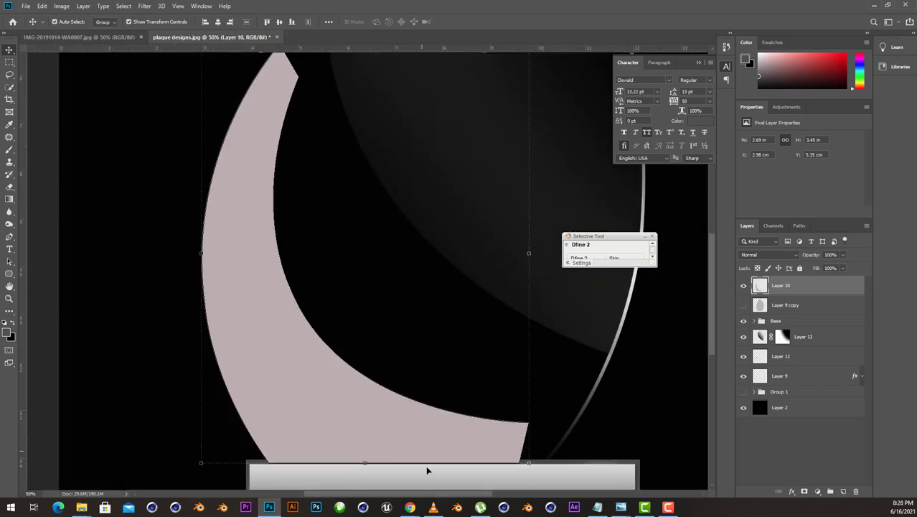
{"action": "left_click", "coordinate": [9, 62]}
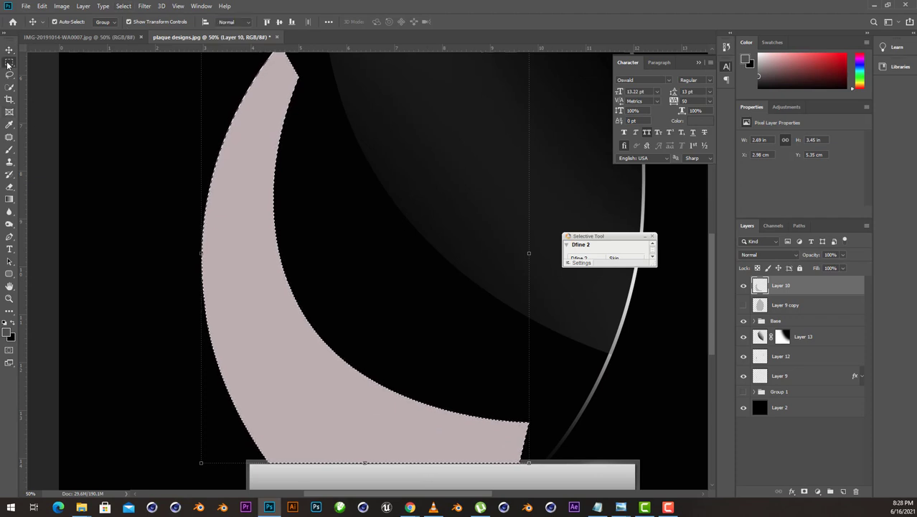
- Contract the crescent selection by 13 px
{"action": "left_click", "coordinate": [123, 7]}
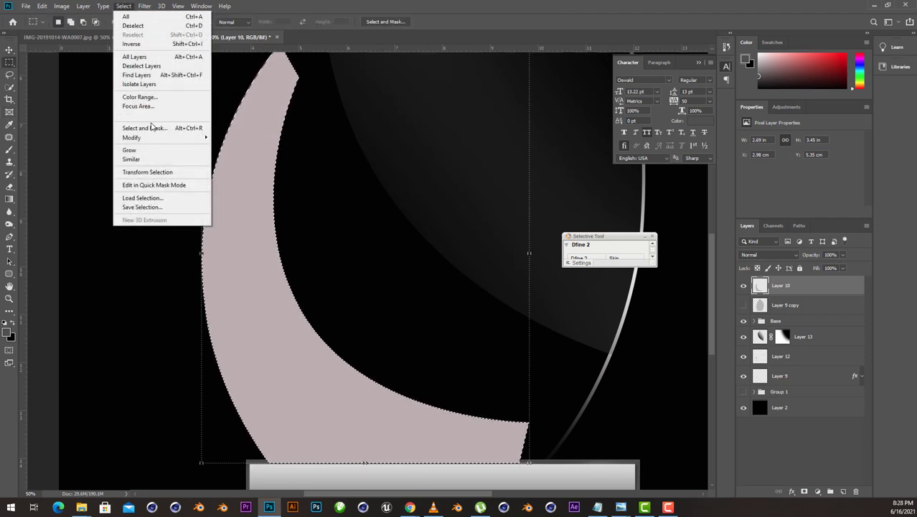
{"action": "mouse_move", "coordinate": [132, 137]}
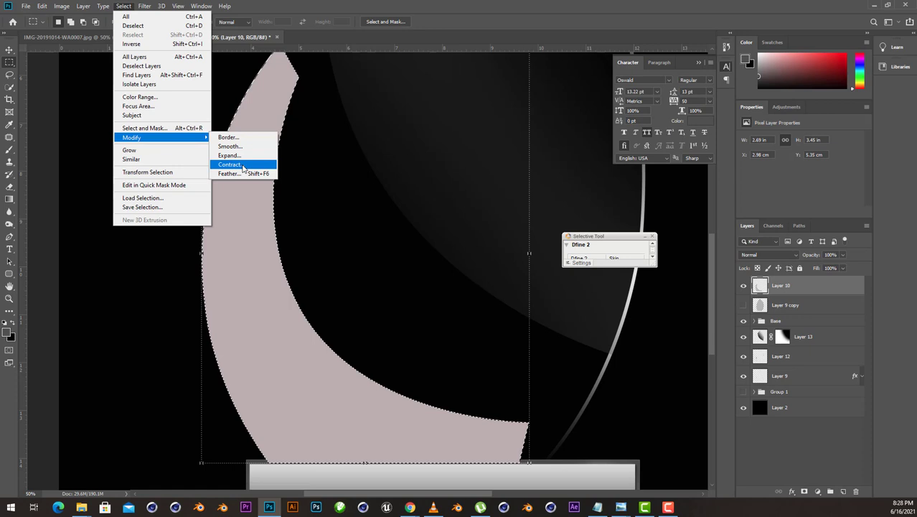
{"action": "left_click", "coordinate": [243, 166]}
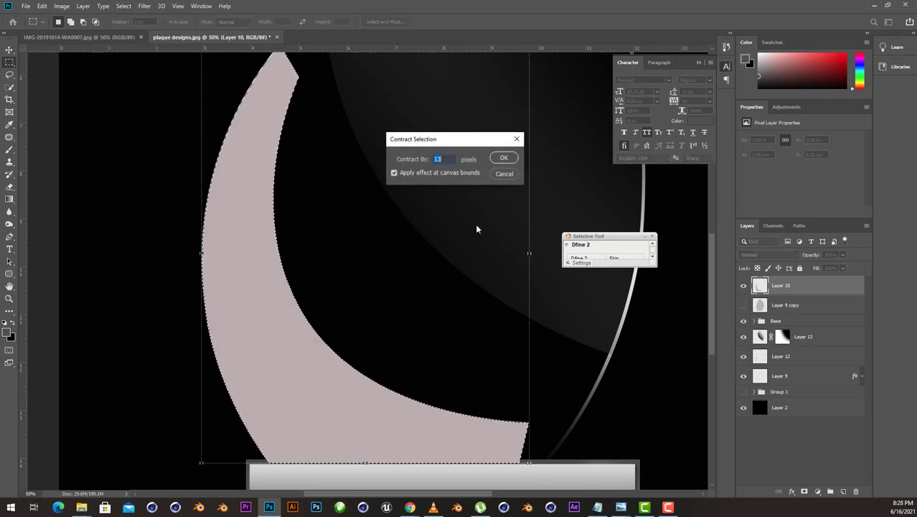
{"action": "key", "text": "Return"}
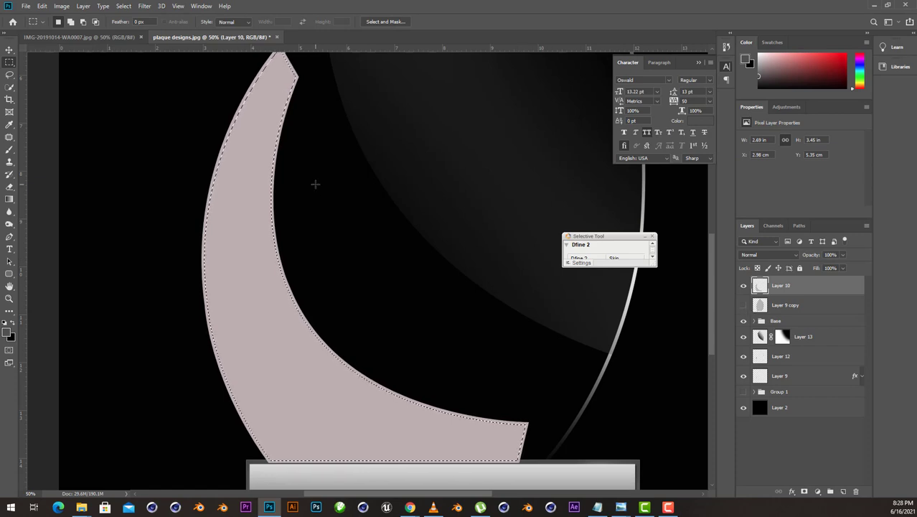
{"action": "key", "text": "ctrl+d"}
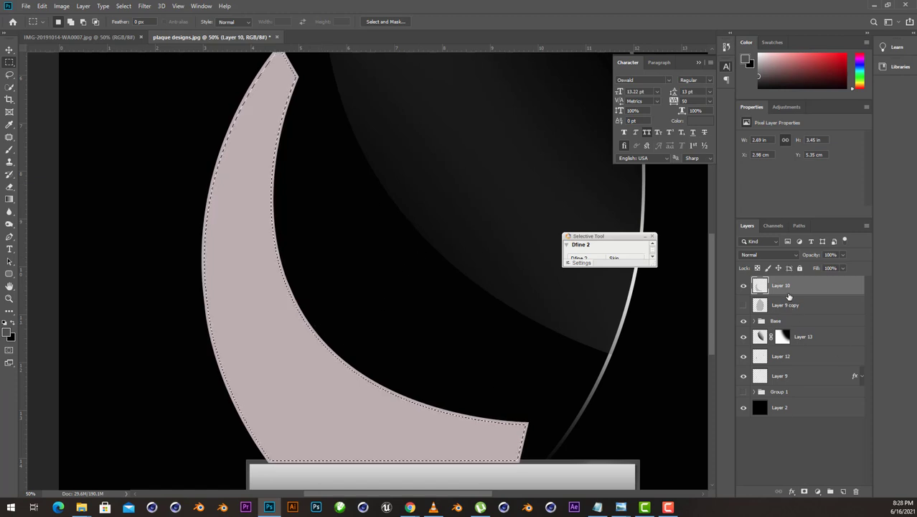
- Duplicate Layer 10, hide the copy, and delete the inner fill from Layer 10
{"action": "left_click_drag", "start_coordinate": [789, 295], "coordinate": [842, 491]}
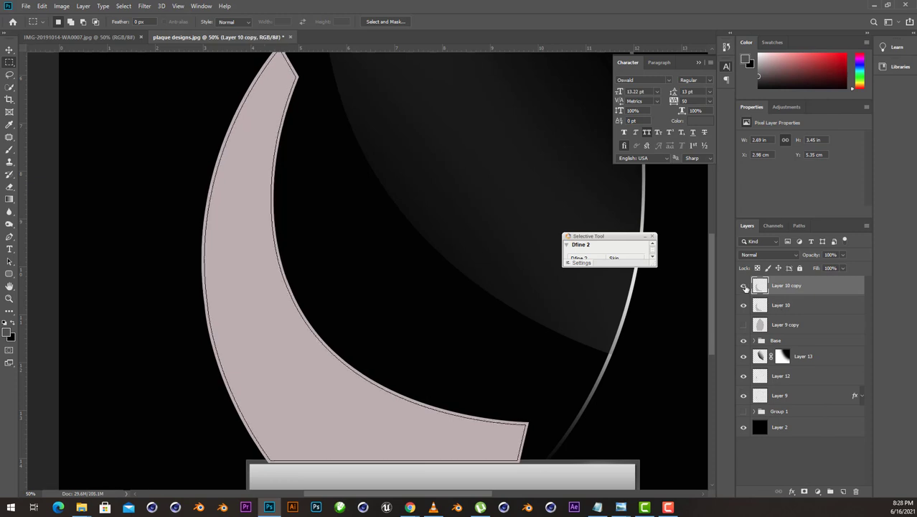
{"action": "left_click", "coordinate": [743, 286]}
{"action": "left_click", "coordinate": [782, 305]}
{"action": "left_click", "coordinate": [760, 305], "text": "ctrl"}
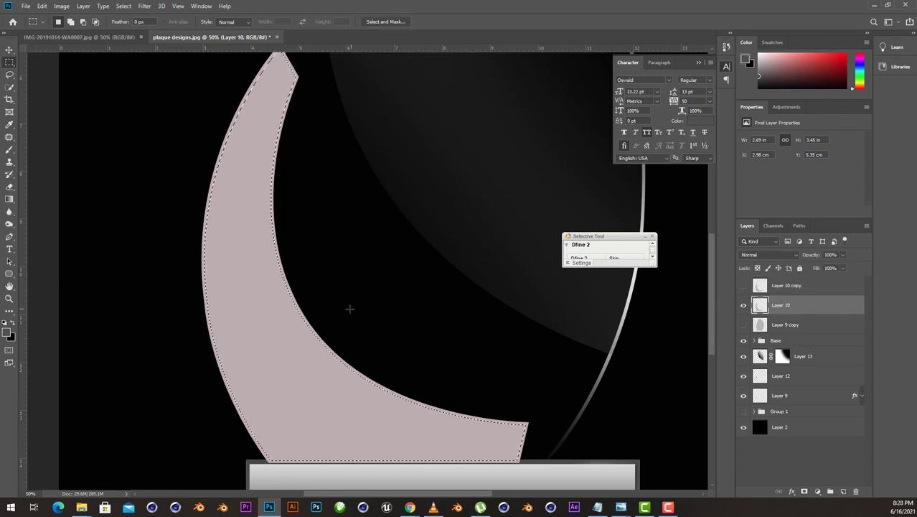
{"action": "key", "text": "Delete"}
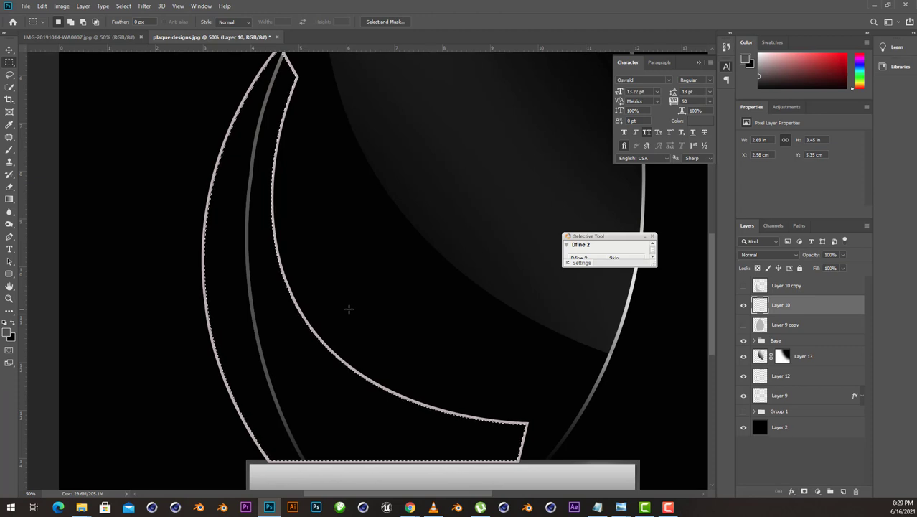
{"action": "key", "text": "ctrl+d"}
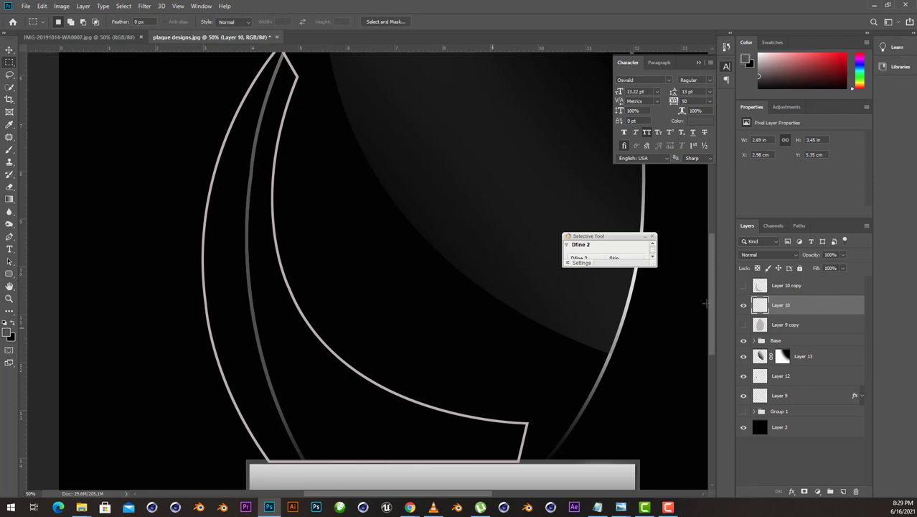
- Add a Gradient Overlay to the crescent outline, starting from the Cyanotype preset
{"action": "key", "text": "ctrl+minus"}
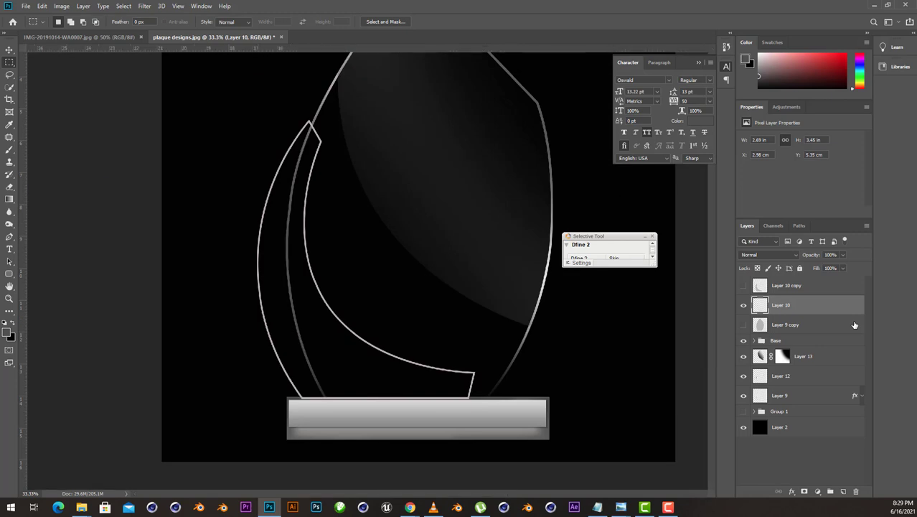
{"action": "key", "text": "ctrl+minus"}
{"action": "key", "text": "ctrl+plus"}
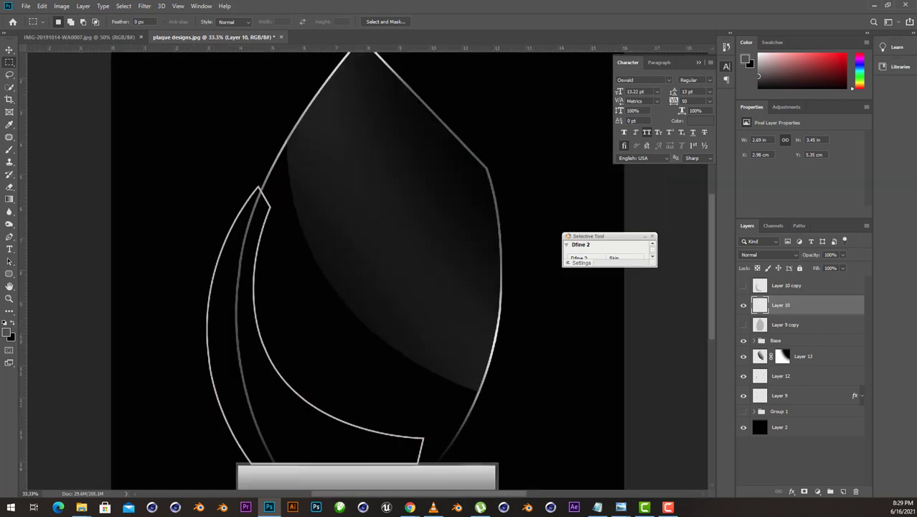
{"action": "left_click", "coordinate": [793, 492]}
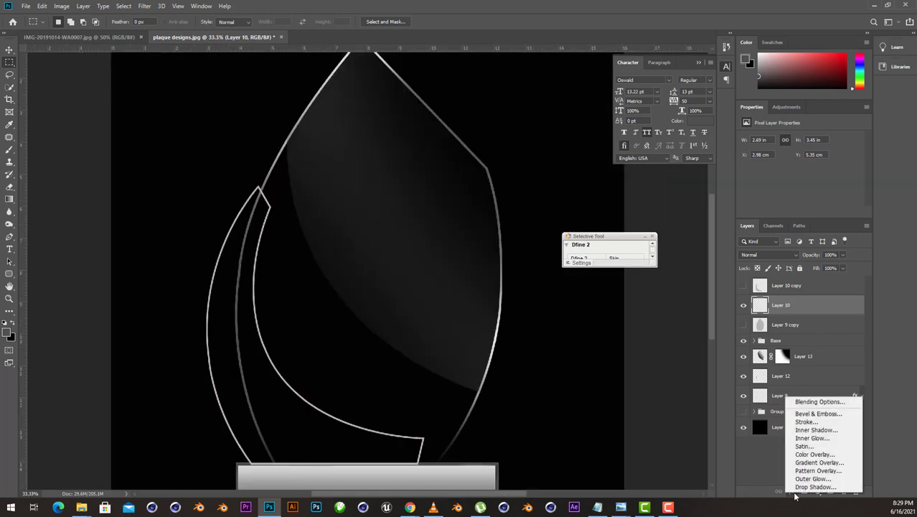
{"action": "left_click", "coordinate": [819, 462]}
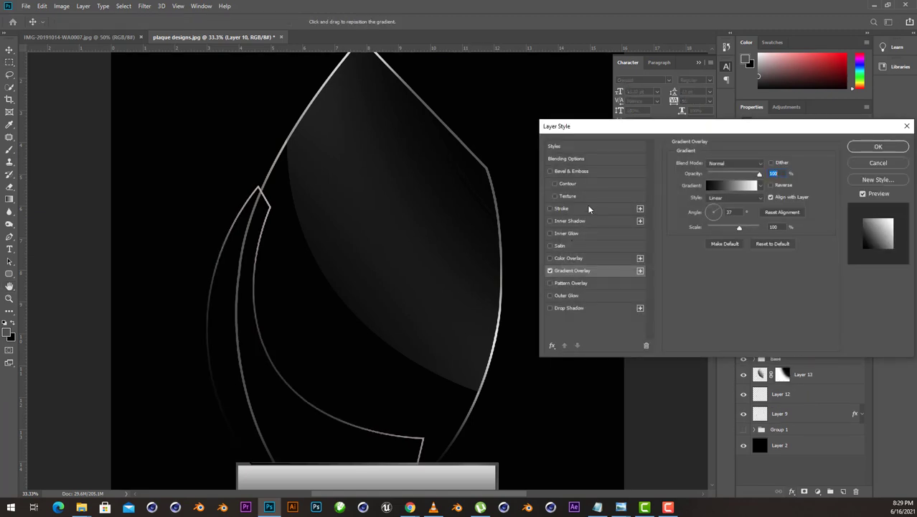
{"action": "left_click", "coordinate": [715, 188]}
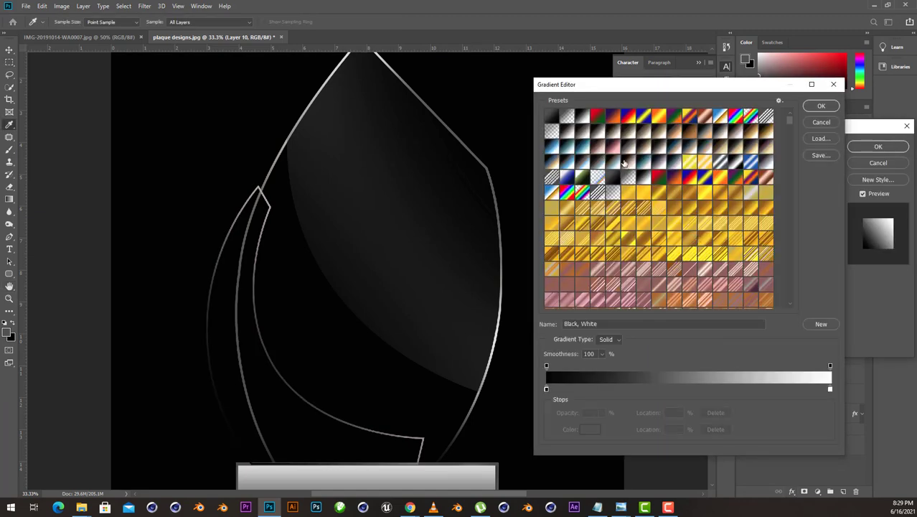
{"action": "left_click", "coordinate": [583, 147]}
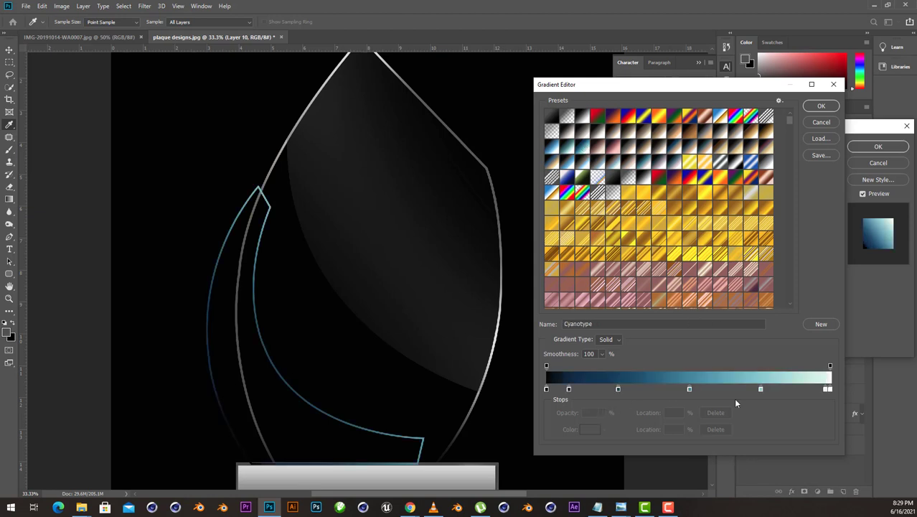
- Remove the Cyanotype gradient's extra middle and left stops and add a new start stop
{"action": "left_click_drag", "start_coordinate": [761, 389], "coordinate": [728, 415]}
{"action": "mouse_move", "coordinate": [688, 388]}
{"action": "left_mouse_down"}
{"action": "mouse_move", "coordinate": [657, 403]}
{"action": "mouse_move", "coordinate": [729, 388]}
{"action": "left_mouse_up"}
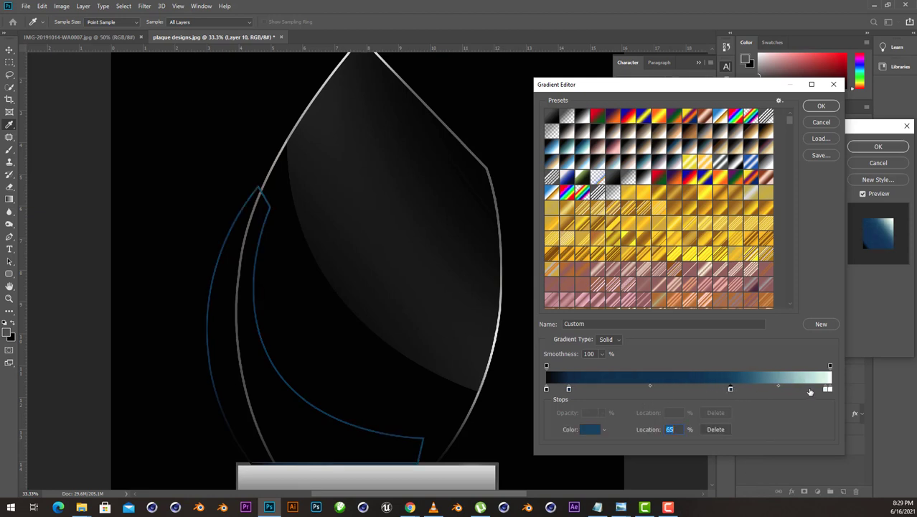
{"action": "left_click", "coordinate": [827, 389]}
{"action": "left_click_drag", "start_coordinate": [730, 389], "coordinate": [742, 389]}
{"action": "left_click_drag", "start_coordinate": [548, 390], "coordinate": [549, 425]}
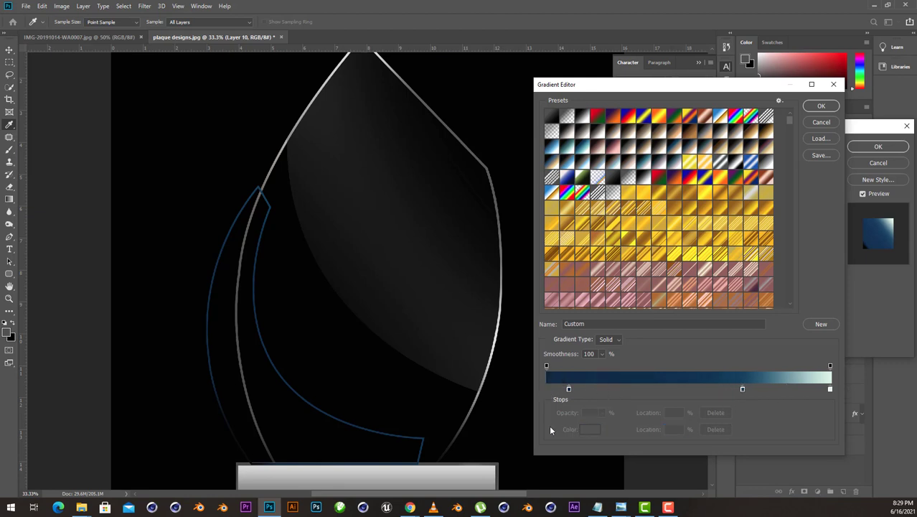
{"action": "left_click_drag", "start_coordinate": [569, 388], "coordinate": [581, 422]}
{"action": "left_click_drag", "start_coordinate": [558, 391], "coordinate": [546, 391]}
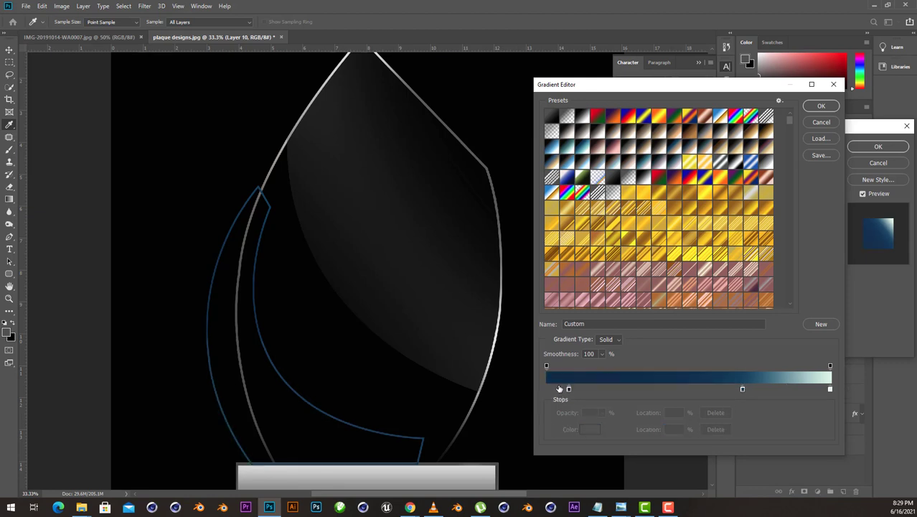
- Set the start stop to dark navy #0d2f4b and apply the navy-to-pale-cyan overlay
{"action": "left_click", "coordinate": [593, 430]}
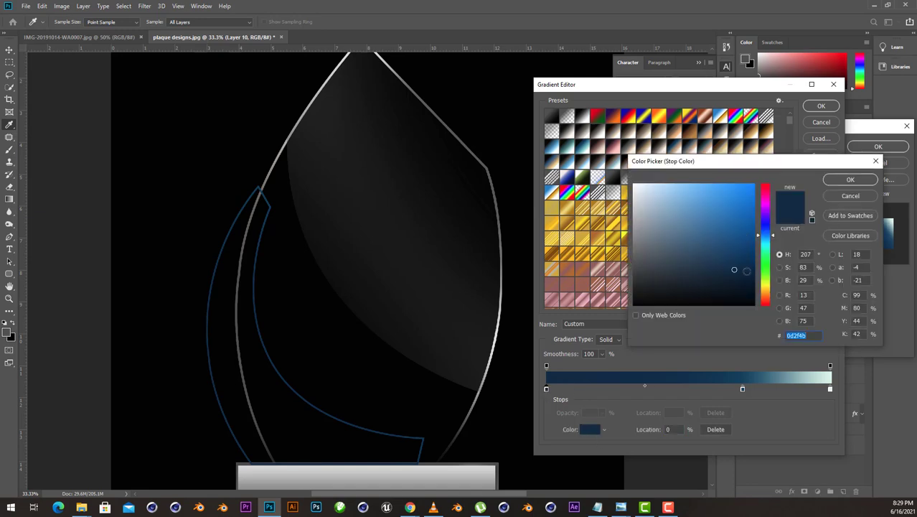
{"action": "left_click", "coordinate": [741, 280]}
{"action": "left_click", "coordinate": [839, 181]}
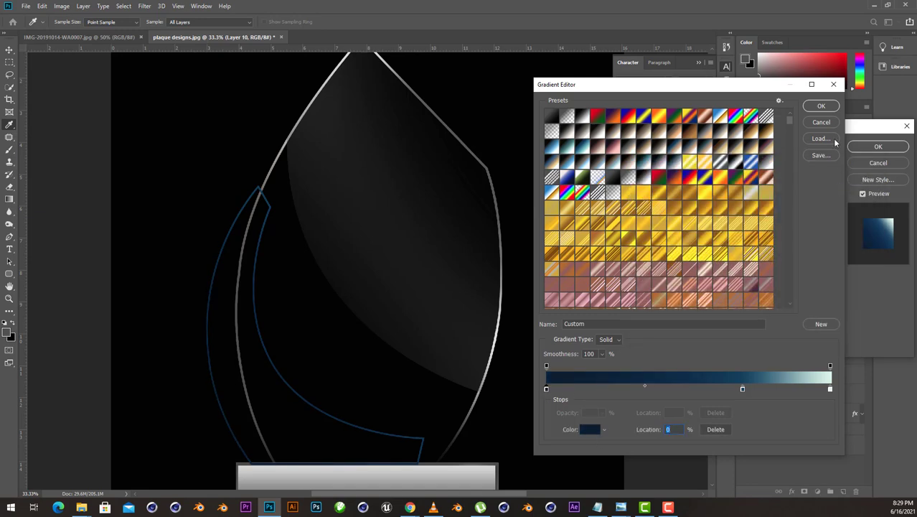
{"action": "left_click", "coordinate": [821, 106]}
{"action": "left_click", "coordinate": [877, 147]}
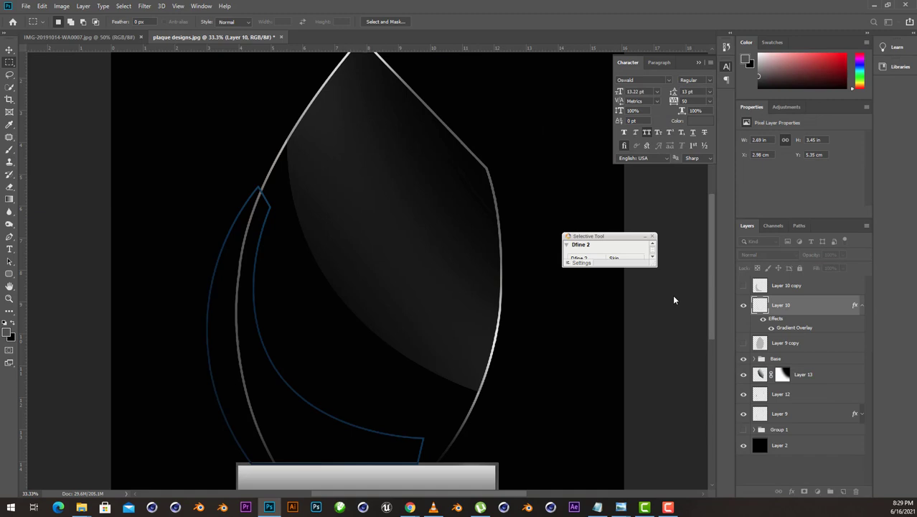
- Move Layer 10 beneath the Base group and load its outline as a selection
{"action": "left_click", "coordinate": [862, 307]}
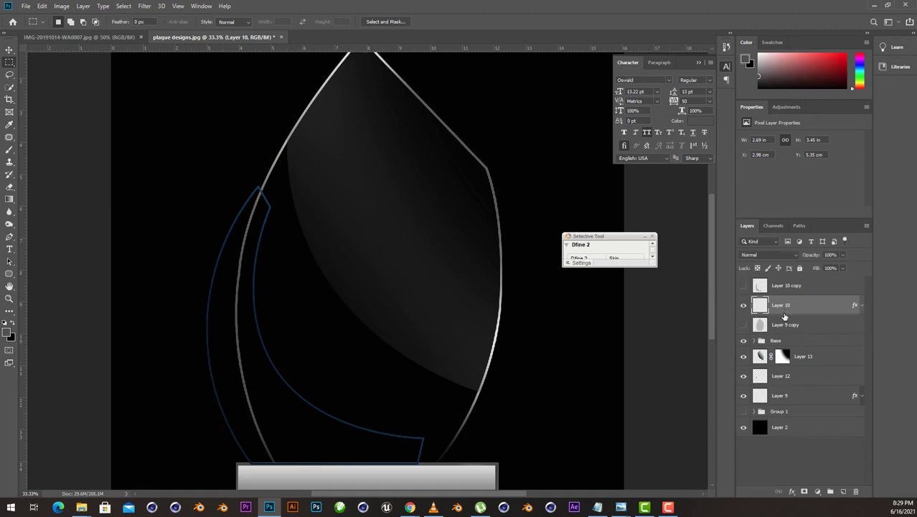
{"action": "left_click_drag", "start_coordinate": [785, 316], "coordinate": [792, 360]}
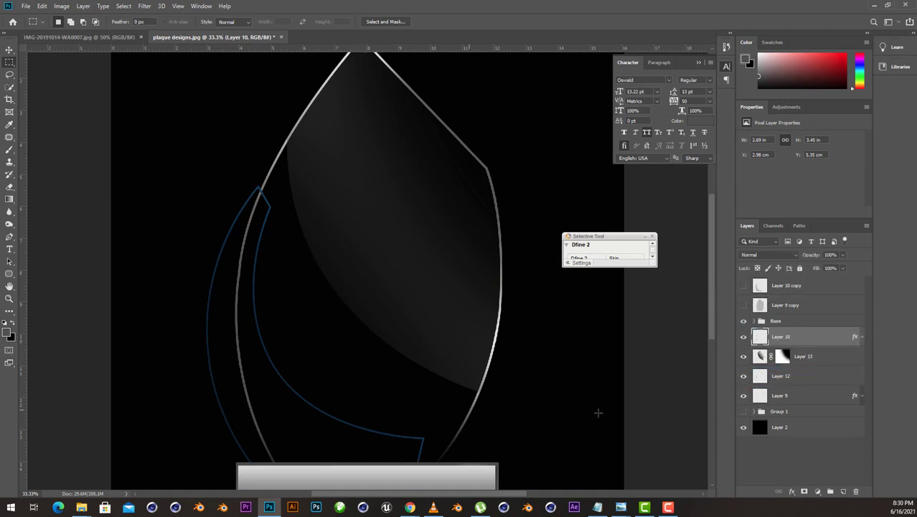
{"action": "left_click", "coordinate": [761, 338], "text": "ctrl"}
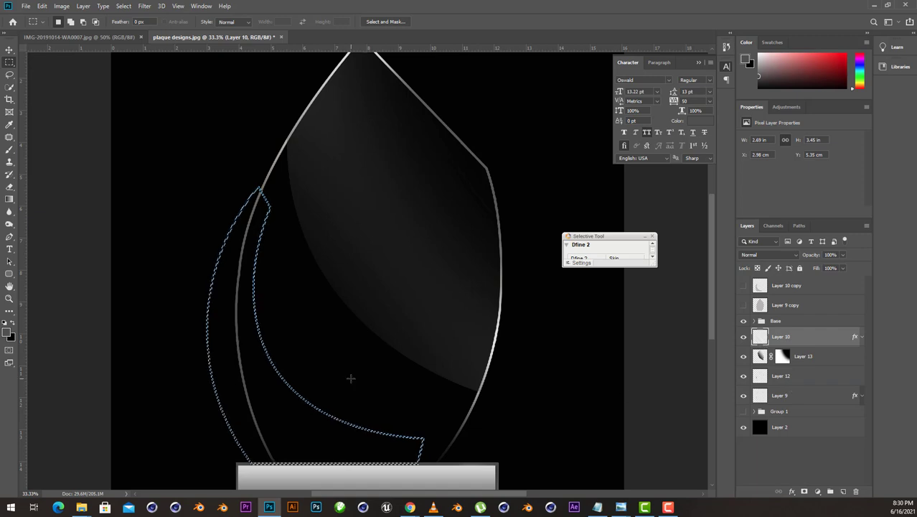
{"action": "scroll", "coordinate": [350, 379], "scroll_direction": "up", "scroll_amount": 1}
{"action": "scroll", "coordinate": [315, 257], "scroll_direction": "down", "scroll_amount": 2}
{"action": "scroll", "coordinate": [315, 257], "scroll_direction": "left", "scroll_amount": 2}
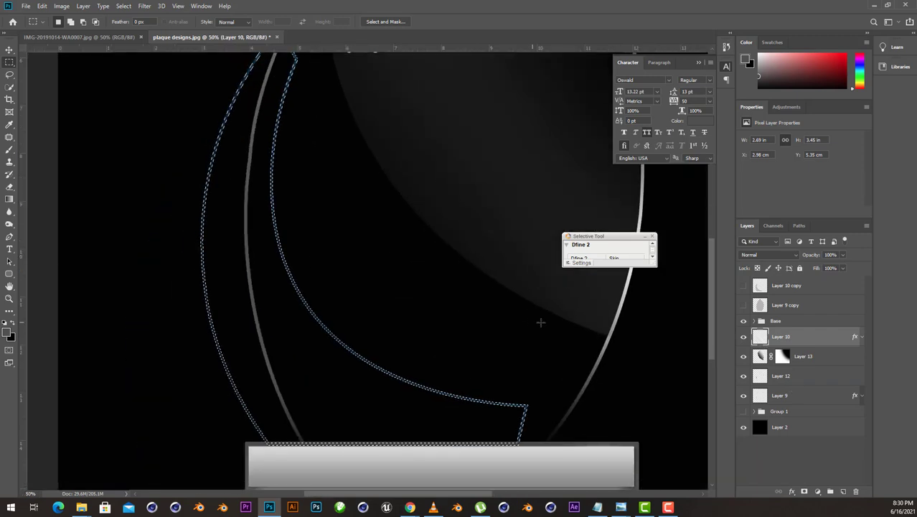
- Switch to the Brush with white #ffffff as the foreground colour
{"action": "key", "text": "b"}
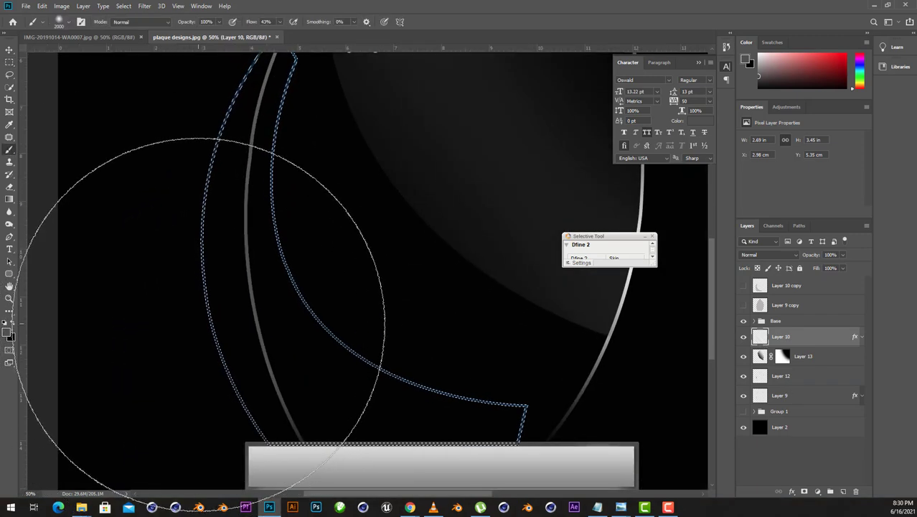
{"action": "left_click", "coordinate": [7, 331]}
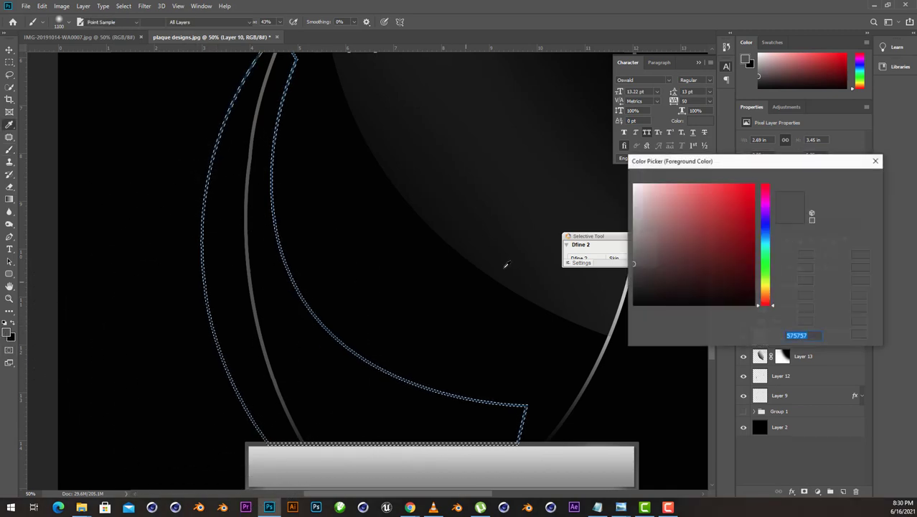
{"action": "type", "text": "ffffff"}
{"action": "left_click", "coordinate": [849, 181]}
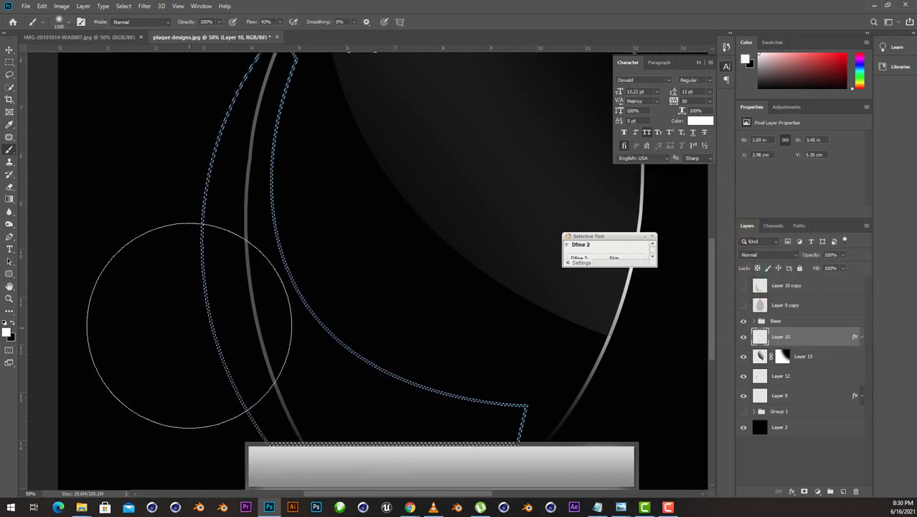
- Load the Layer 10 crescent outline selection and add new Layer 14 for the highlight
{"action": "left_click", "coordinate": [759, 356], "text": "ctrl"}
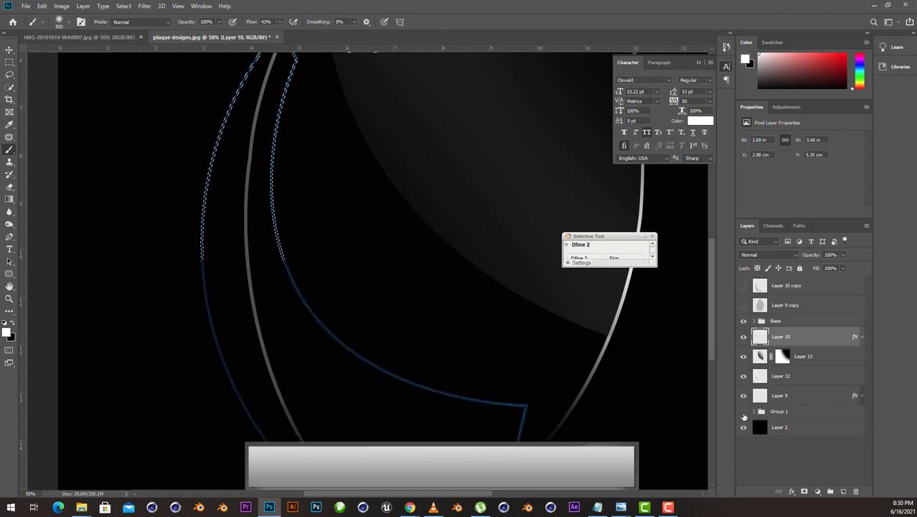
{"action": "key", "text": "ctrl+d"}
{"action": "left_click", "coordinate": [744, 337]}
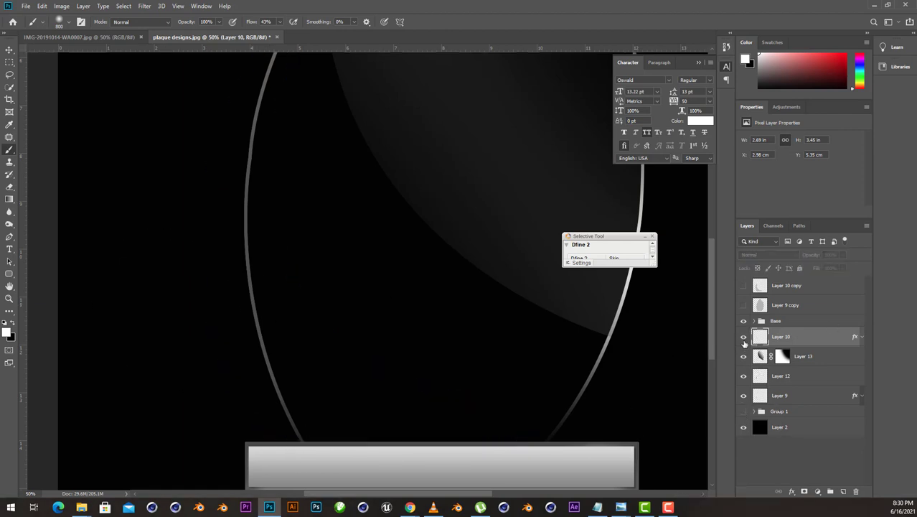
{"action": "left_click", "coordinate": [744, 338]}
{"action": "left_click", "coordinate": [758, 337], "text": "ctrl"}
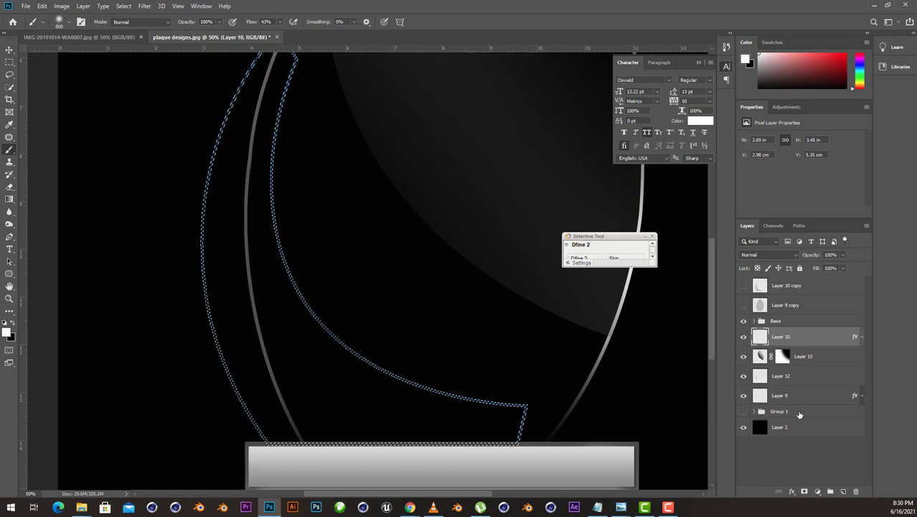
{"action": "left_click", "coordinate": [843, 491]}
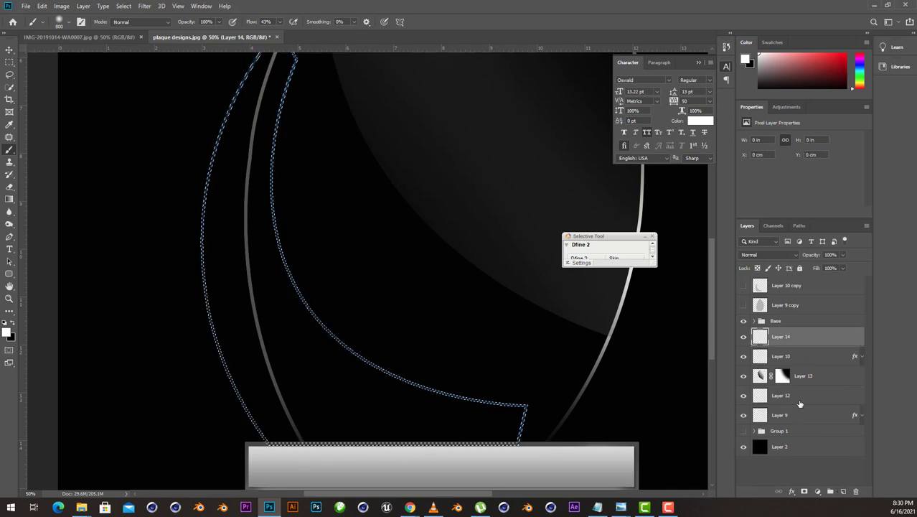
- Paint white at 100% flow along the crescent outline's left edge
{"action": "left_click", "coordinate": [279, 22]}
{"action": "left_click_drag", "start_coordinate": [279, 31], "coordinate": [385, 35]}
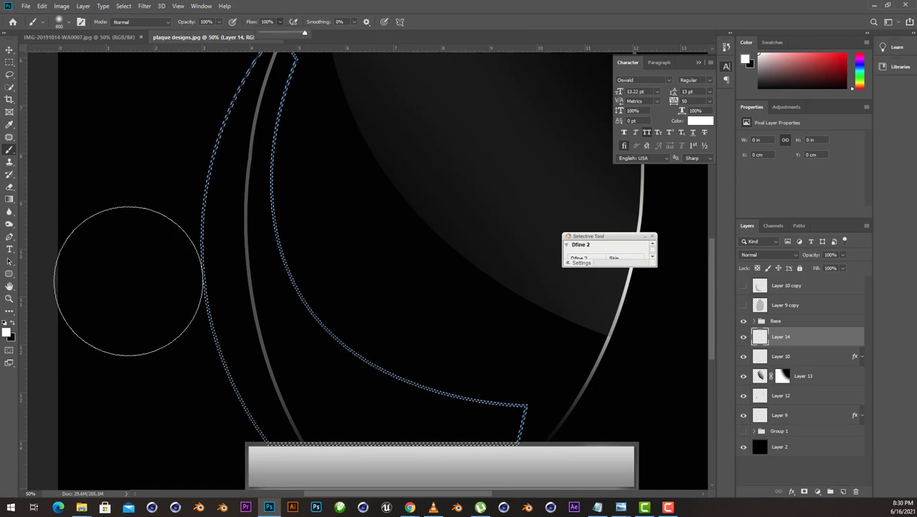
{"action": "left_click_drag", "start_coordinate": [153, 257], "coordinate": [173, 311]}
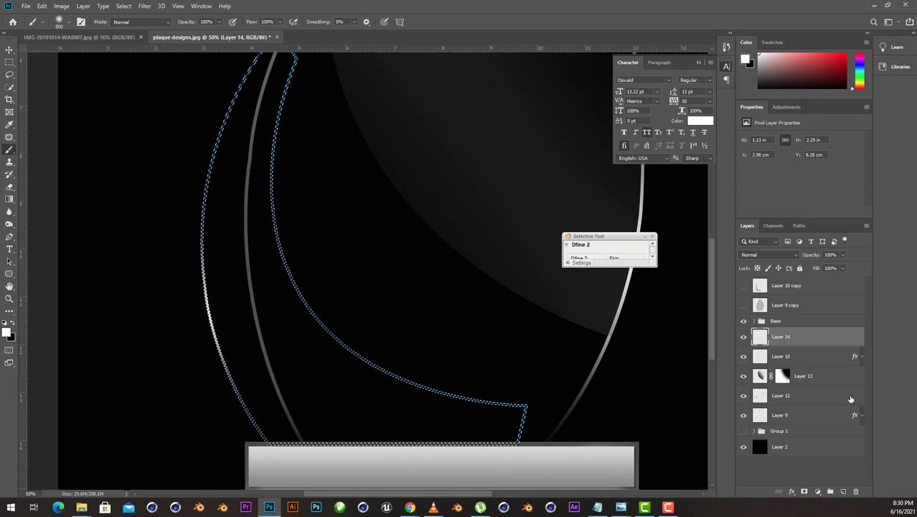
{"action": "key", "text": "ctrl+minus"}
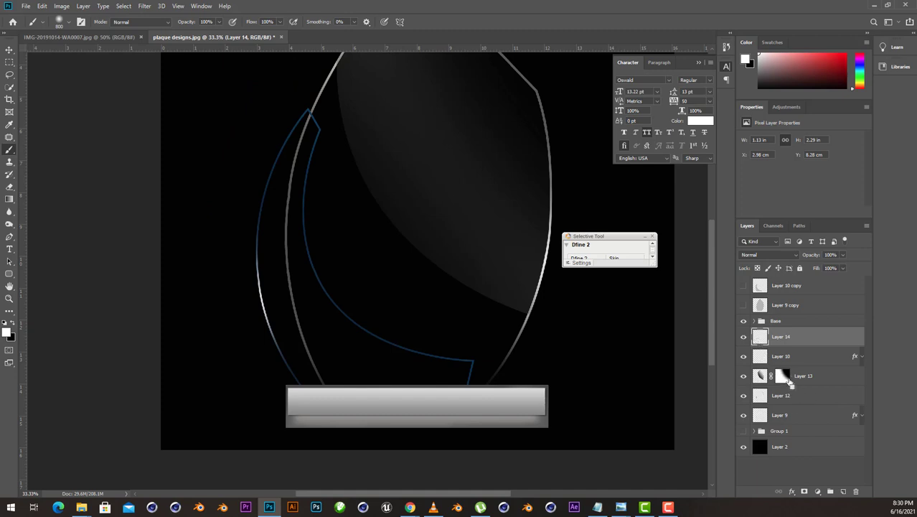
- Lower the brush opacity to 28% with the crescent outline selection loaded
{"action": "left_click", "coordinate": [783, 379], "text": "ctrl"}
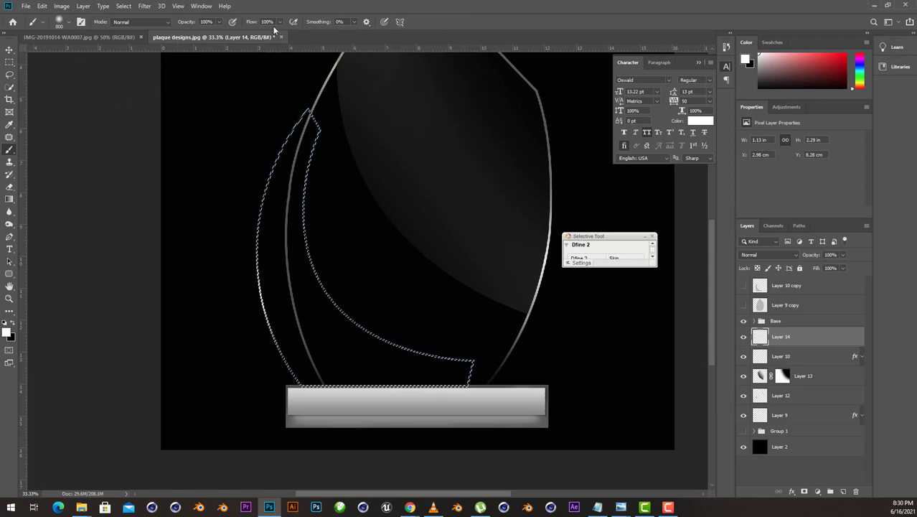
{"action": "left_click", "coordinate": [220, 21]}
{"action": "left_click_drag", "start_coordinate": [220, 33], "coordinate": [188, 33]}
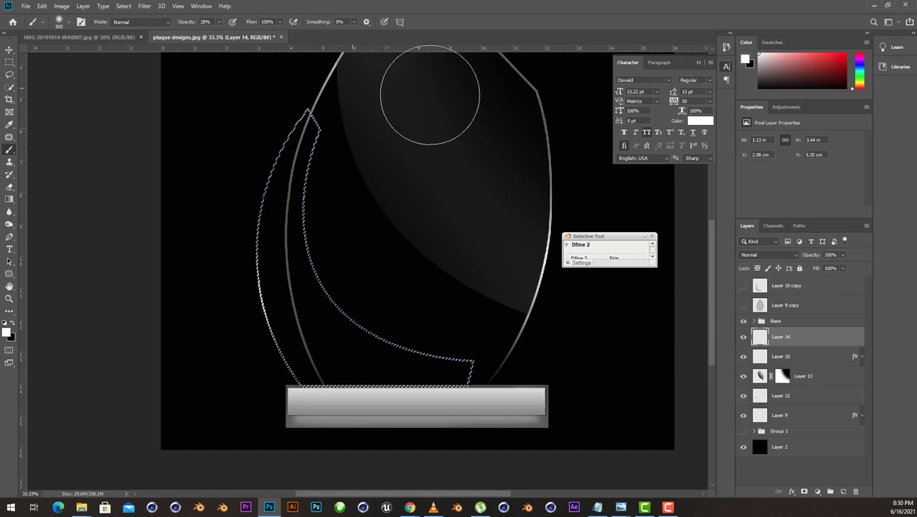
{"action": "key", "text": "ctrl+d"}
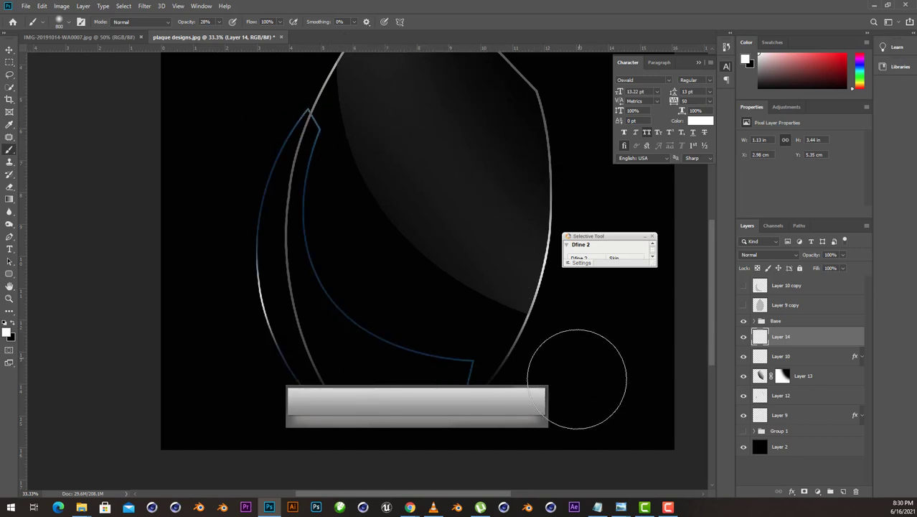
- Dab faint white inside the reloaded crescent outline selection, then deselect
{"action": "left_click", "coordinate": [761, 358], "text": "ctrl"}
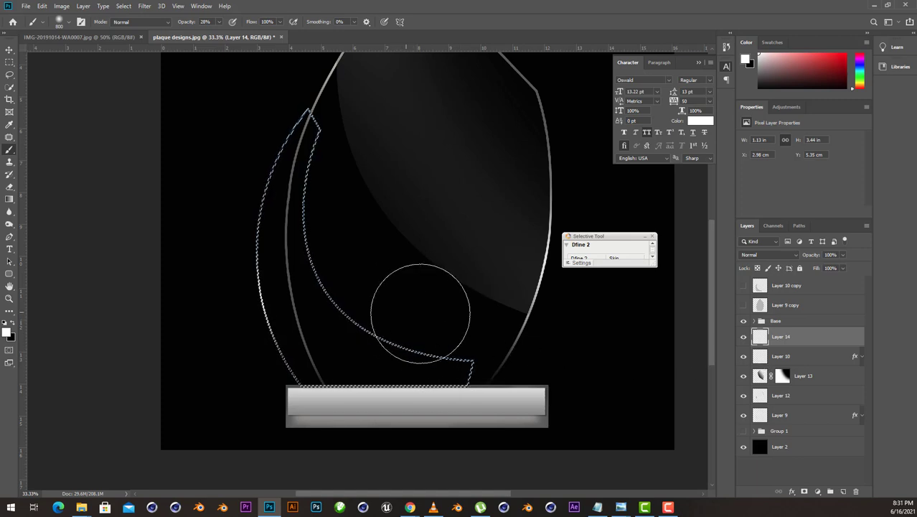
{"action": "left_click", "coordinate": [414, 320]}
{"action": "key", "text": "ctrl+d"}
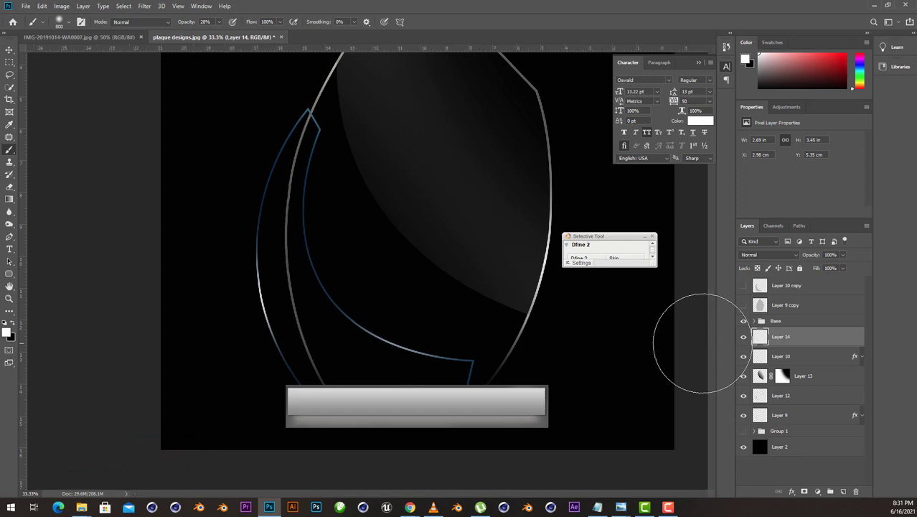
{"action": "key", "text": "ctrl+minus"}
{"action": "key", "text": "ctrl+minus"}
{"action": "key", "text": "ctrl+plus"}
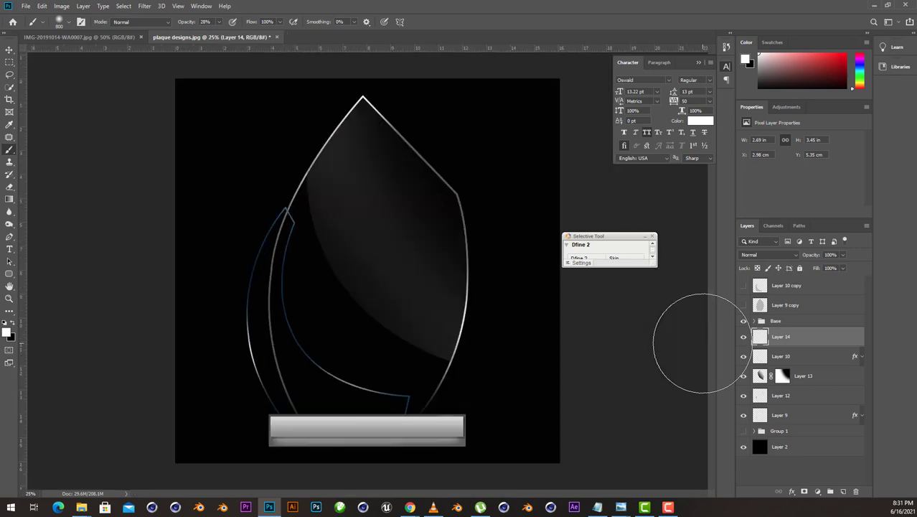
{"action": "key", "text": "ctrl+plus"}
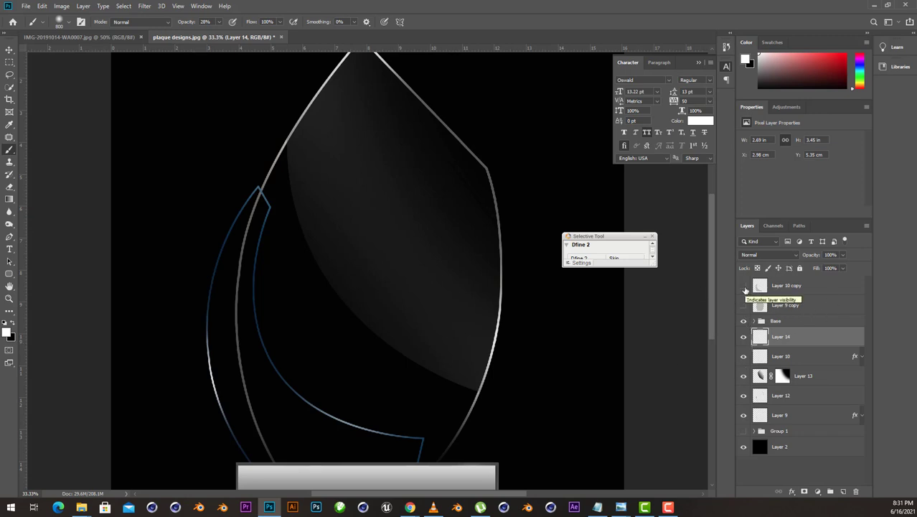
- Show the pink Layer 10 copy, load its selection and contract it by 10 pixels
{"action": "left_click", "coordinate": [743, 286]}
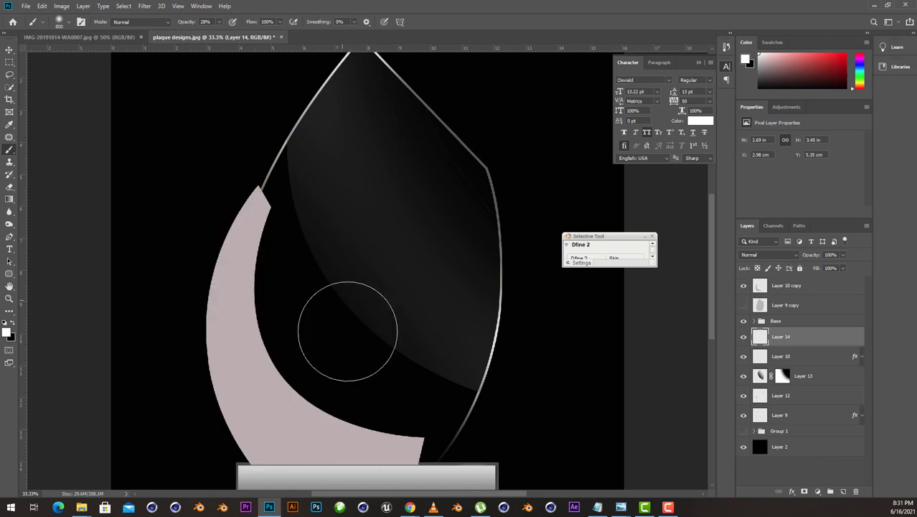
{"action": "left_click", "coordinate": [759, 287], "text": "ctrl"}
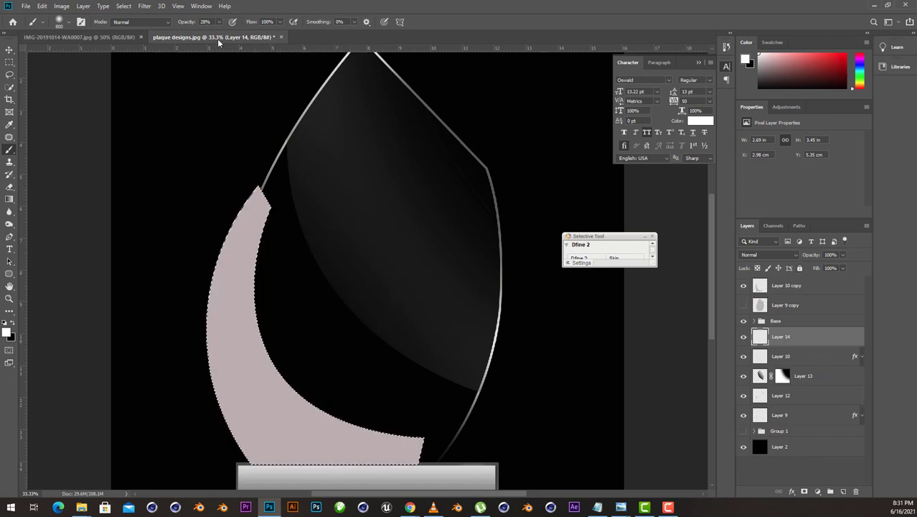
{"action": "left_click", "coordinate": [794, 287]}
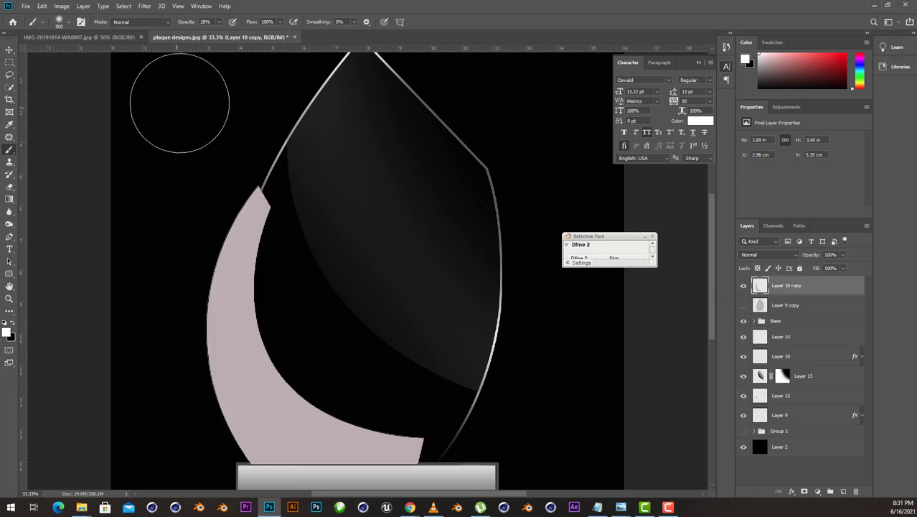
{"action": "left_click", "coordinate": [124, 7]}
{"action": "mouse_move", "coordinate": [133, 137]}
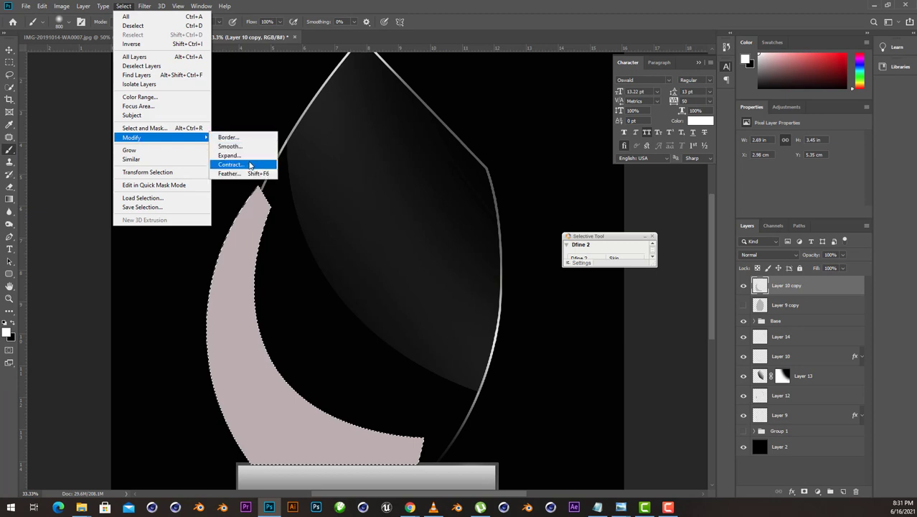
{"action": "left_click", "coordinate": [249, 165]}
{"action": "key", "text": "Return"}
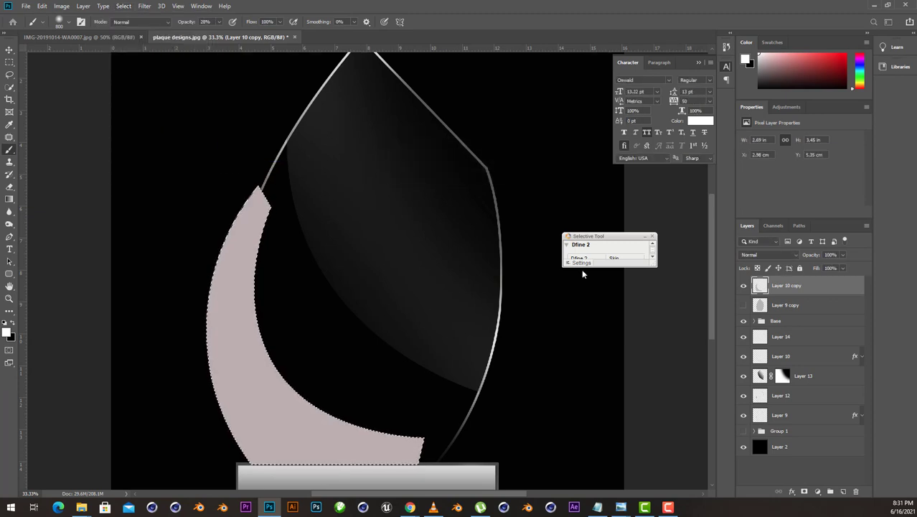
- Duplicate the pink crescent as hidden Layer 10 copy 2, then invert and deselect
{"action": "left_click_drag", "start_coordinate": [806, 290], "coordinate": [843, 491]}
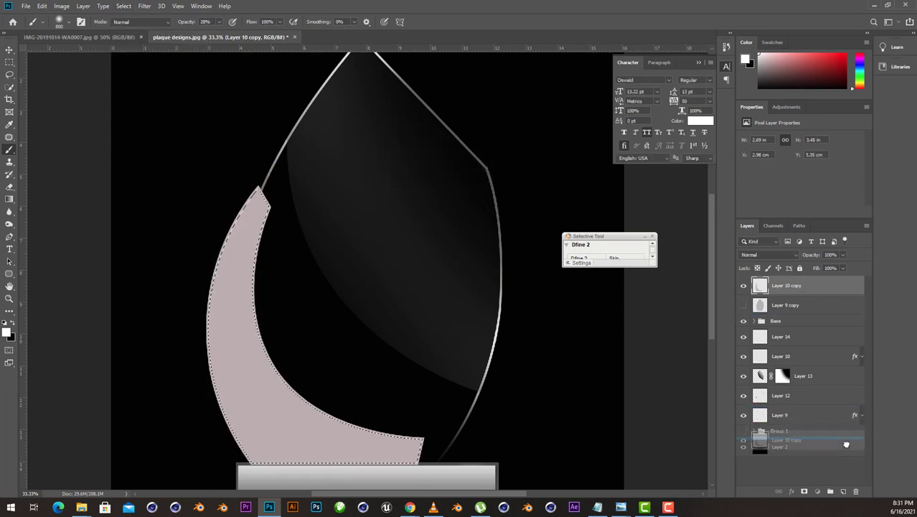
{"action": "left_click", "coordinate": [743, 285]}
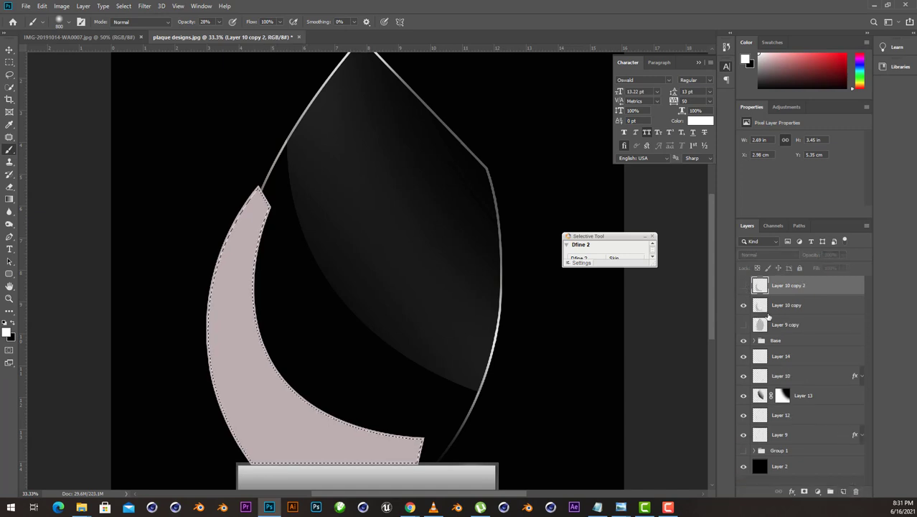
{"action": "left_click", "coordinate": [783, 312]}
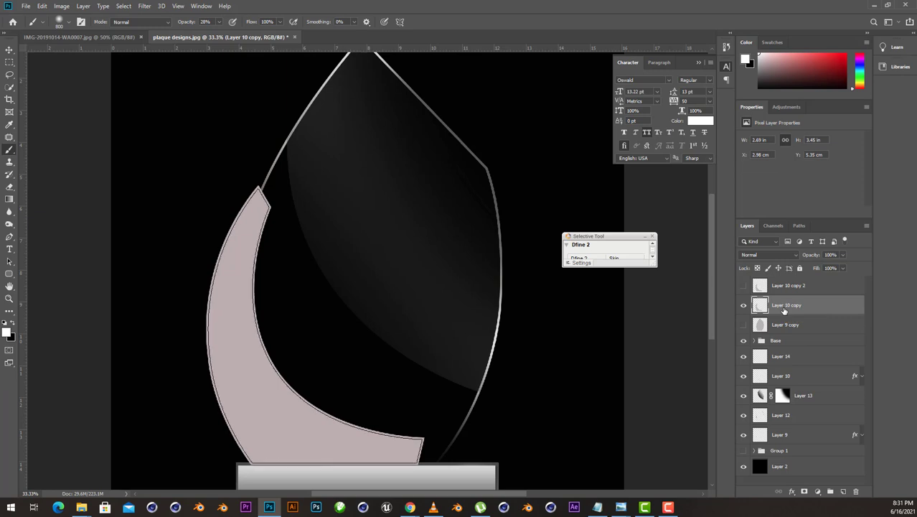
{"action": "key", "text": "ctrl+shift+i"}
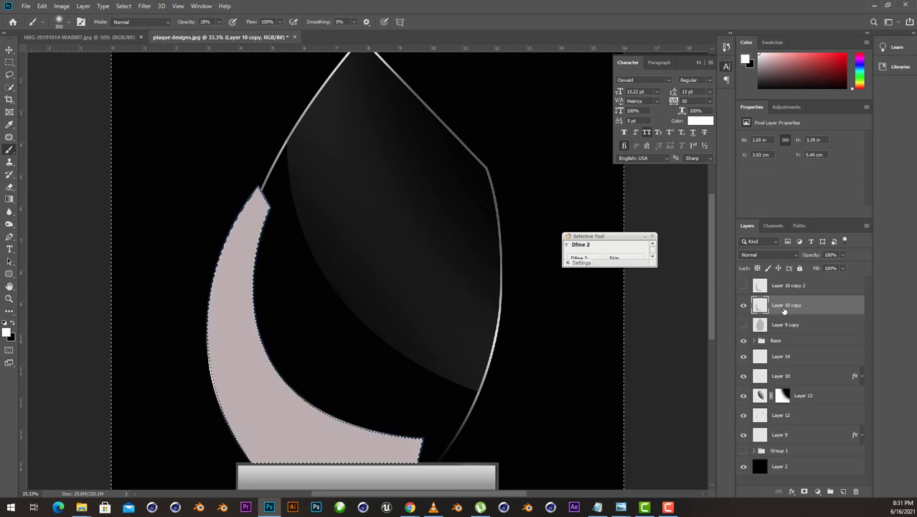
{"action": "key", "text": "ctrl+d"}
{"action": "key", "text": "ctrl+0"}
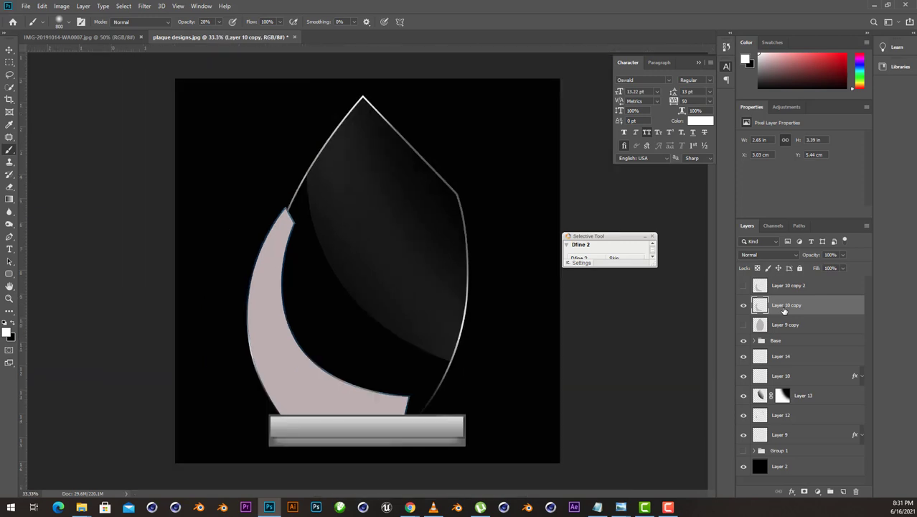
{"action": "key", "text": "ctrl+plus"}
{"action": "key", "text": "ctrl+plus"}
{"action": "left_click_drag", "start_coordinate": [297, 357], "coordinate": [375, 268]}
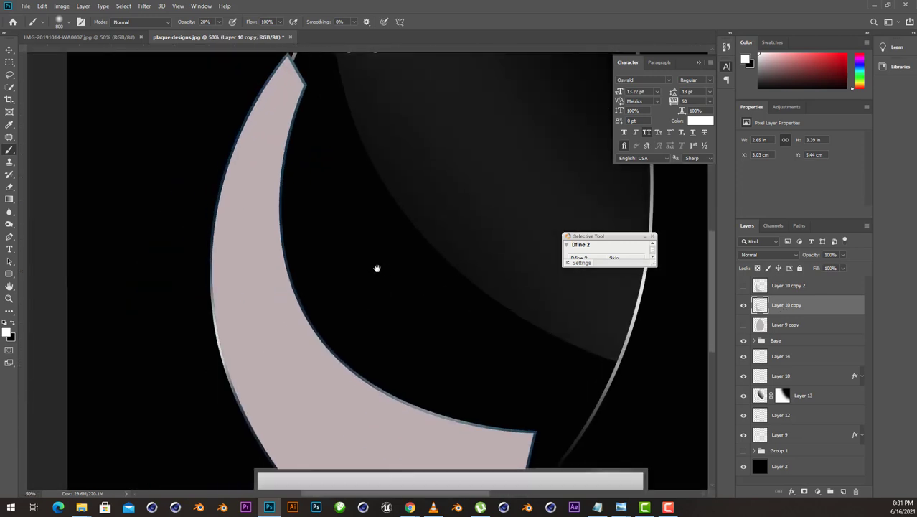
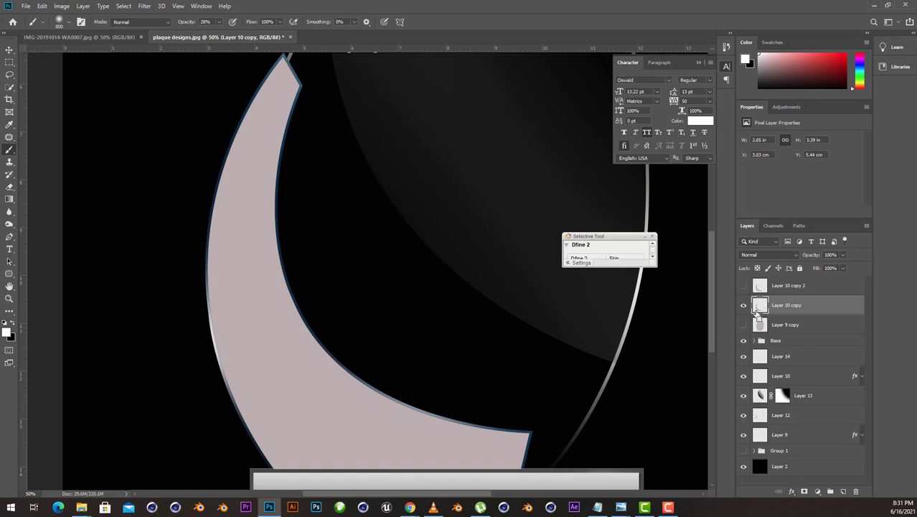
- Load Layer 10 copy's fin outline as a selection, hide that layer, and add Layer 15
{"action": "left_click", "coordinate": [758, 307], "text": "ctrl"}
{"action": "left_click", "coordinate": [743, 305]}
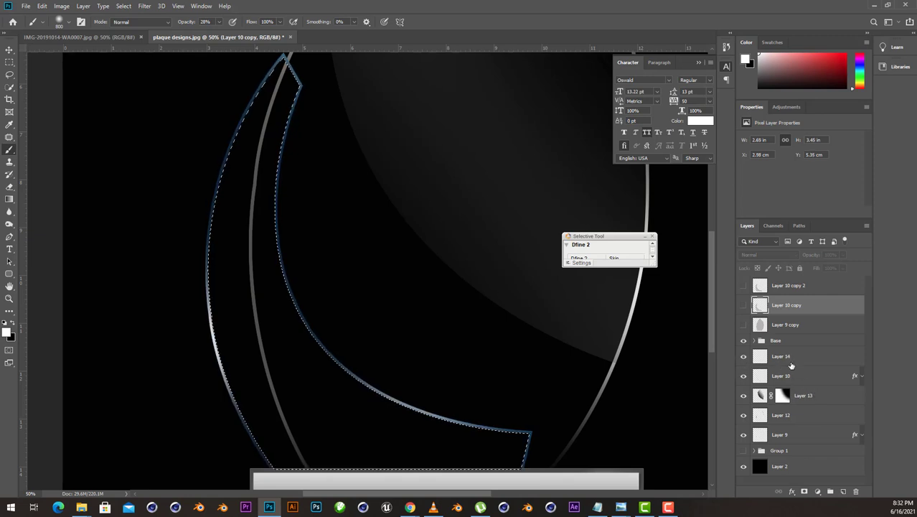
{"action": "left_click", "coordinate": [791, 366]}
- Switch to a 1000 px soft brush and zoom out, keeping the fin selection active
{"action": "key", "text": "ctrl+shift+alt+n"}
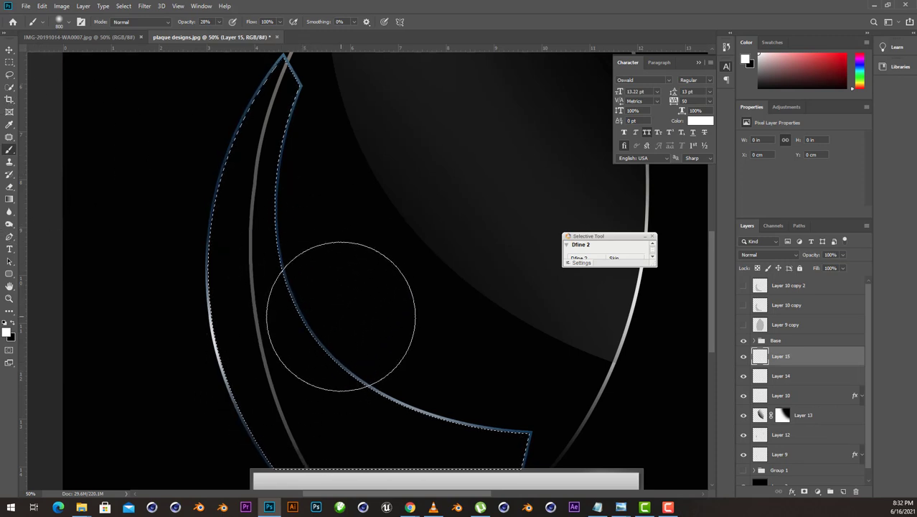
{"action": "key", "text": "bracketright"}
{"action": "key", "text": "bracketright"}
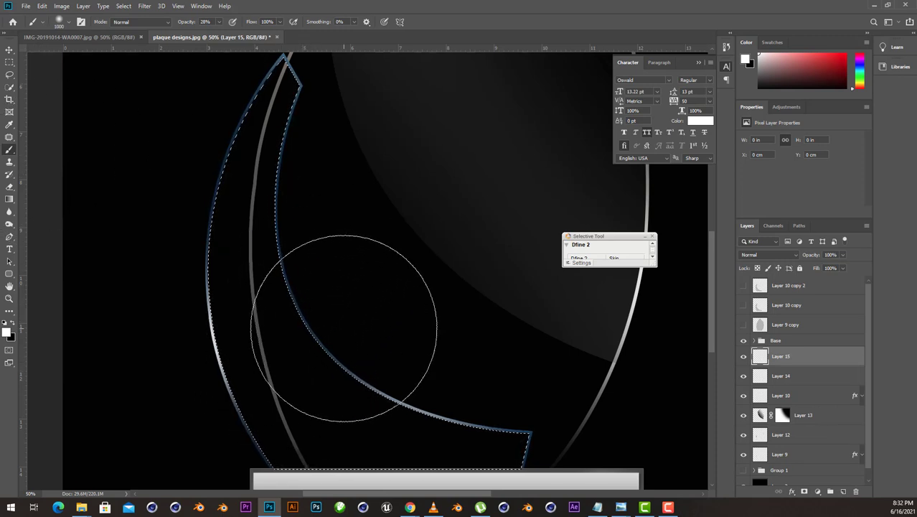
{"action": "key", "text": "ctrl+d"}
{"action": "key", "text": "ctrl+minus"}
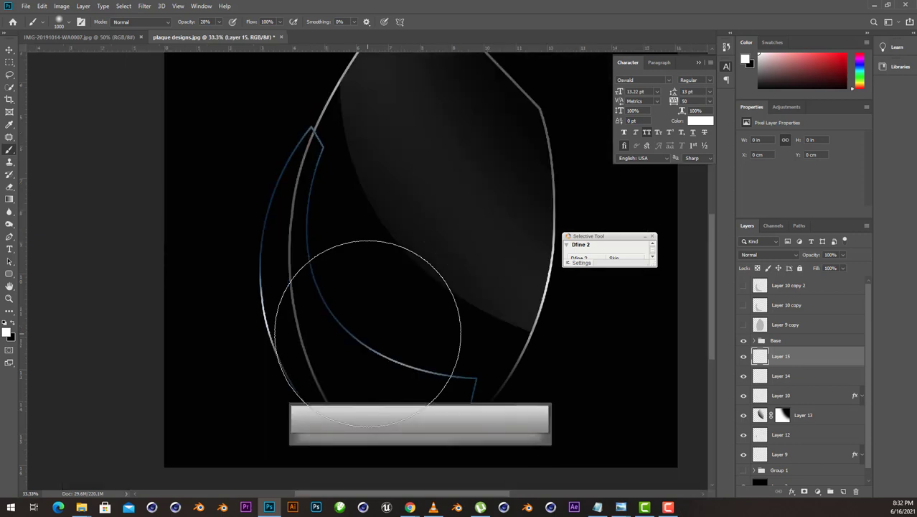
{"action": "key", "text": "ctrl+minus"}
{"action": "key", "text": "ctrl+shift+d"}
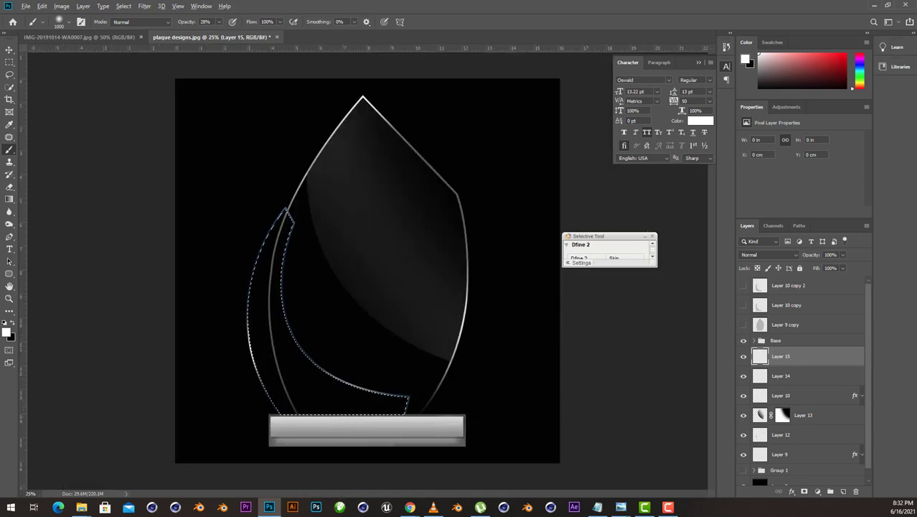
- Set the foreground colour to a bright blue
{"action": "left_click", "coordinate": [9, 333]}
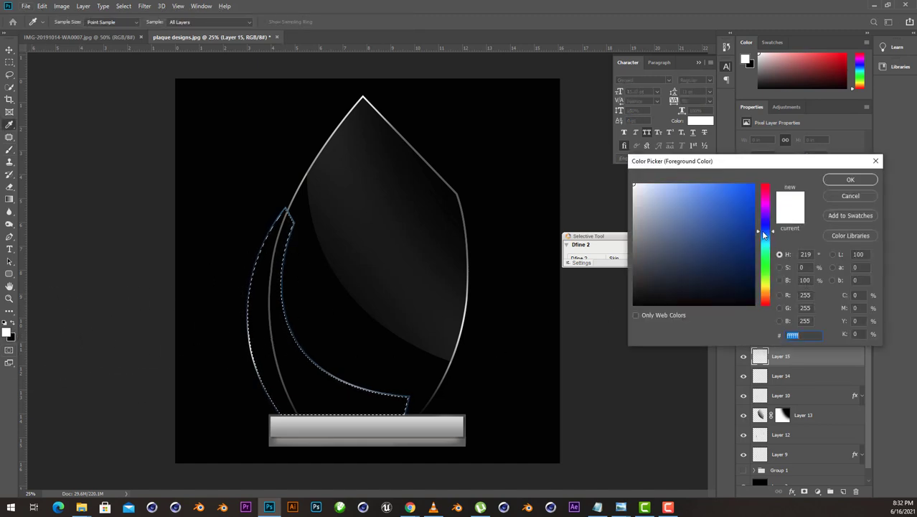
{"action": "left_click", "coordinate": [687, 247]}
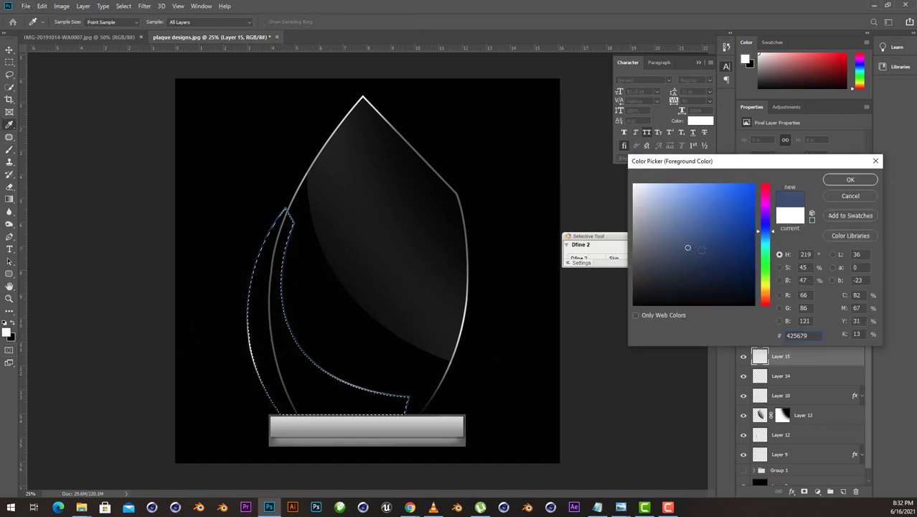
{"action": "left_click", "coordinate": [710, 235]}
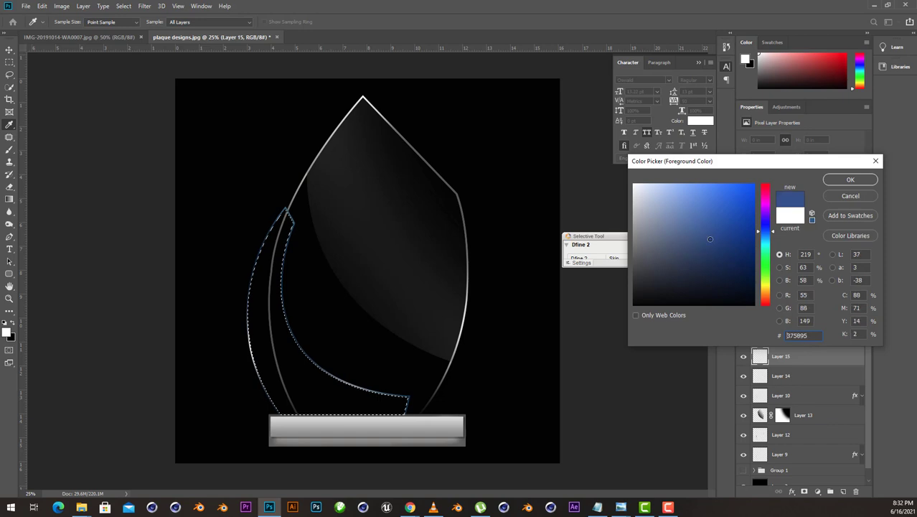
{"action": "left_click", "coordinate": [851, 184]}
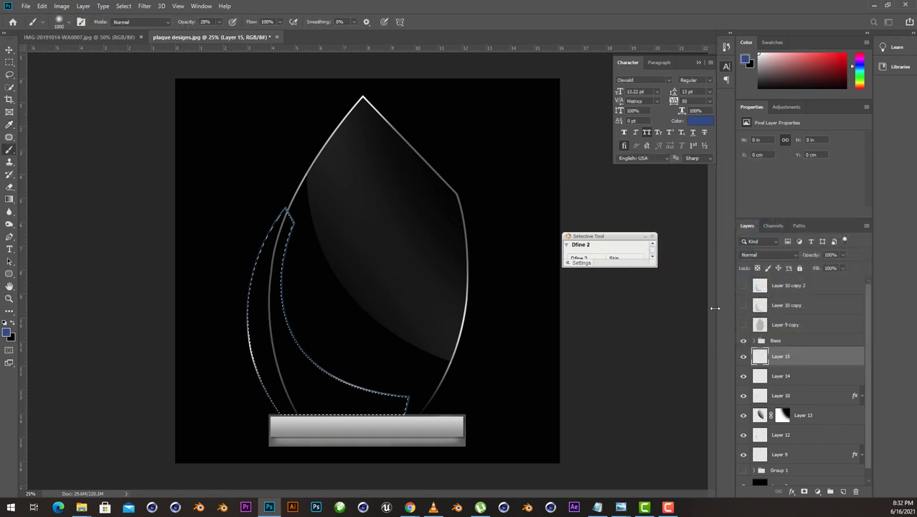
- Paint blue inside the fin with a 1500 px brush at 100% opacity, then deselect
{"action": "left_click", "coordinate": [220, 23]}
{"action": "left_click_drag", "start_coordinate": [219, 34], "coordinate": [250, 34]}
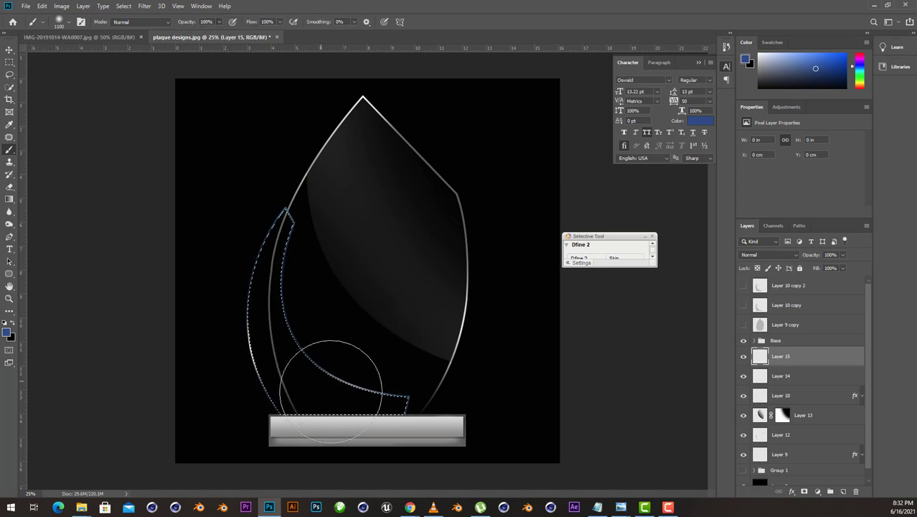
{"action": "key", "text": "bracketright"}
{"action": "key", "text": "bracketright"}
{"action": "key", "text": "bracketright"}
{"action": "left_click_drag", "start_coordinate": [377, 423], "coordinate": [315, 388]}
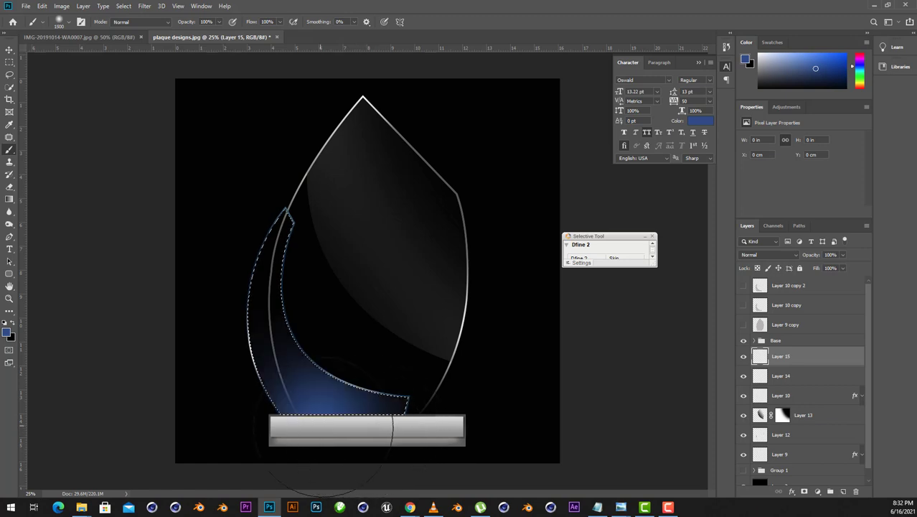
{"action": "left_click_drag", "start_coordinate": [264, 407], "coordinate": [262, 309]}
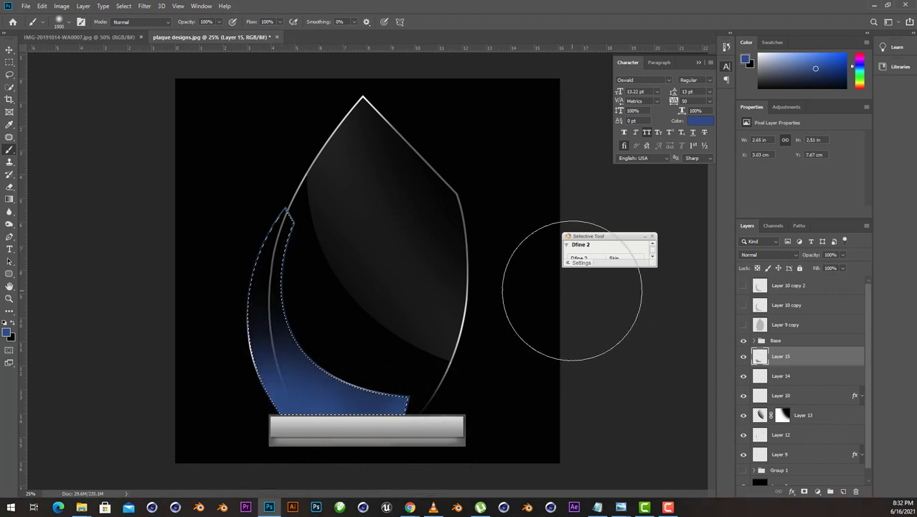
{"action": "key", "text": "ctrl+d"}
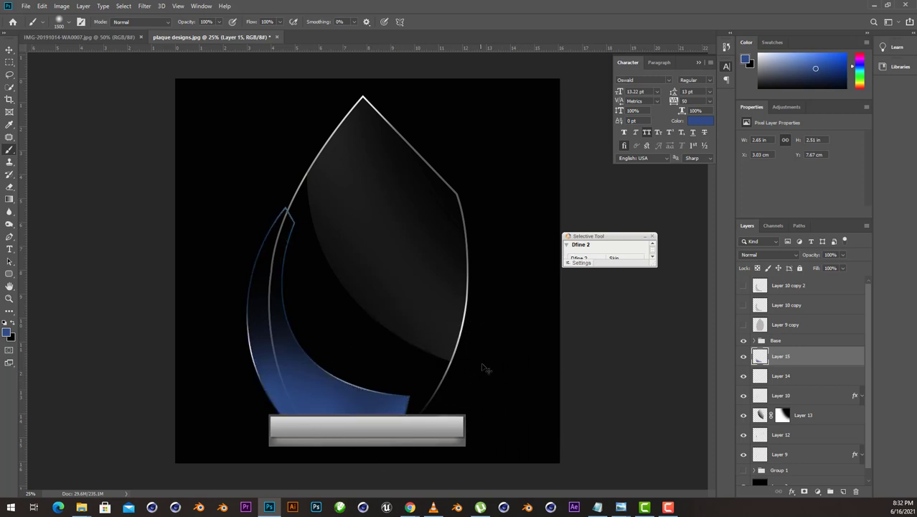
- Lower Layer 15's opacity to about 58% and select background Layer 2
{"action": "key", "text": "v"}
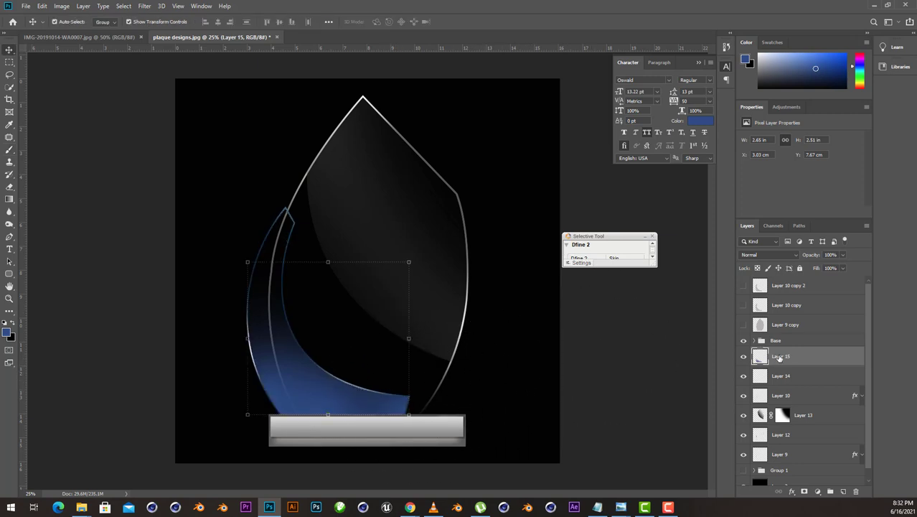
{"action": "left_click", "coordinate": [844, 255]}
{"action": "left_click_drag", "start_coordinate": [834, 266], "coordinate": [826, 270]}
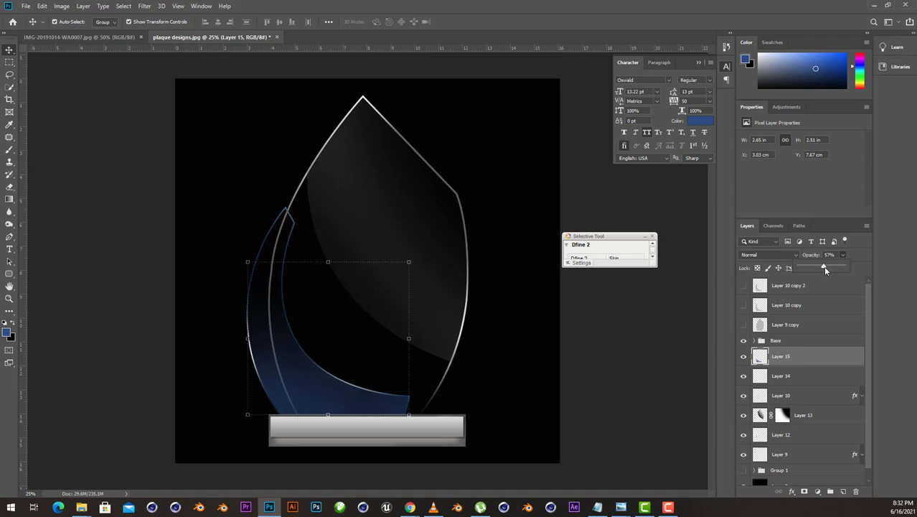
{"action": "left_click_drag", "start_coordinate": [823, 267], "coordinate": [826, 267]}
{"action": "left_click", "coordinate": [527, 380]}
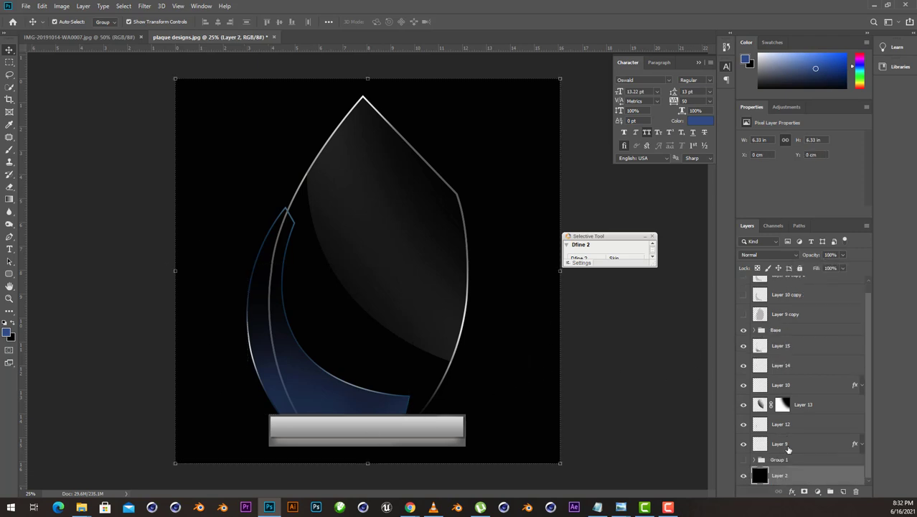
- Reload the fin outline as a selection and add Layer 16 above Layer 15
{"action": "left_click", "coordinate": [760, 343], "text": "ctrl"}
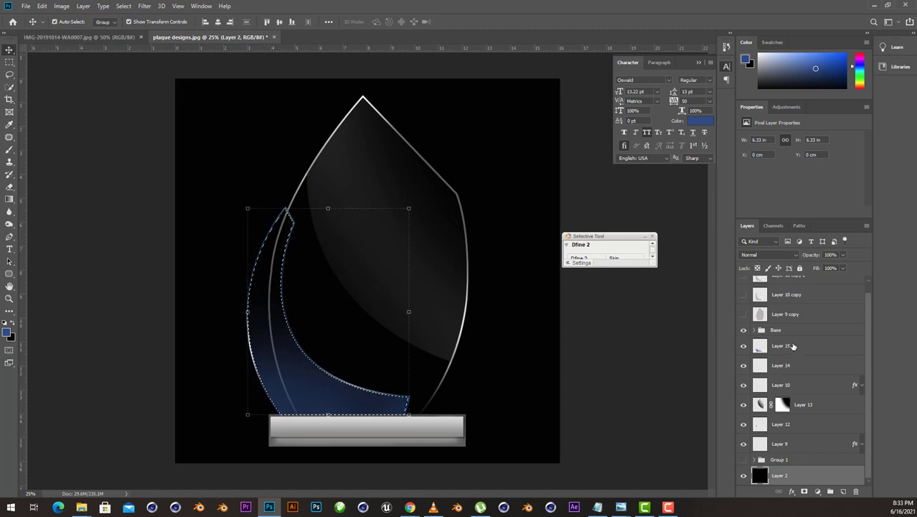
{"action": "left_click", "coordinate": [785, 345]}
{"action": "left_click", "coordinate": [843, 491]}
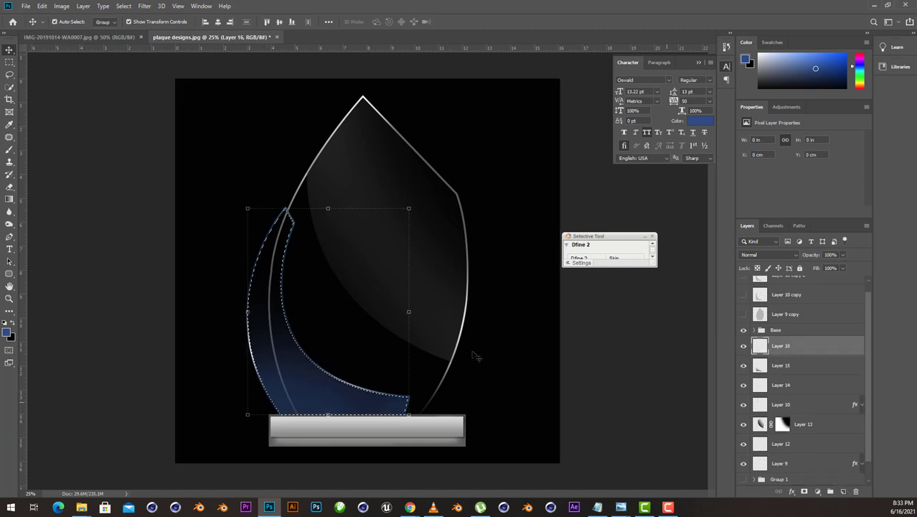
{"action": "left_click", "coordinate": [9, 149]}
- Paint a pale grey-blue inside the fin selection, then deselect
{"action": "left_click", "coordinate": [8, 332]}
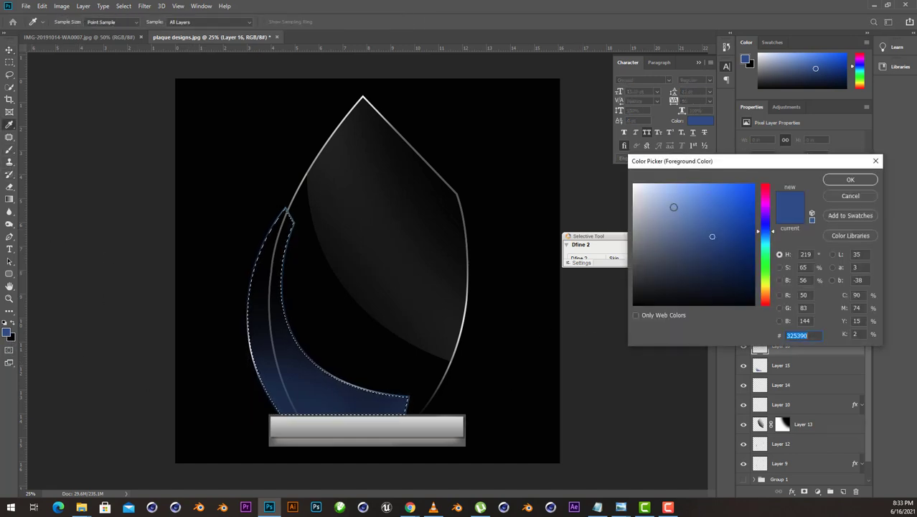
{"action": "left_click_drag", "start_coordinate": [666, 223], "coordinate": [654, 240]}
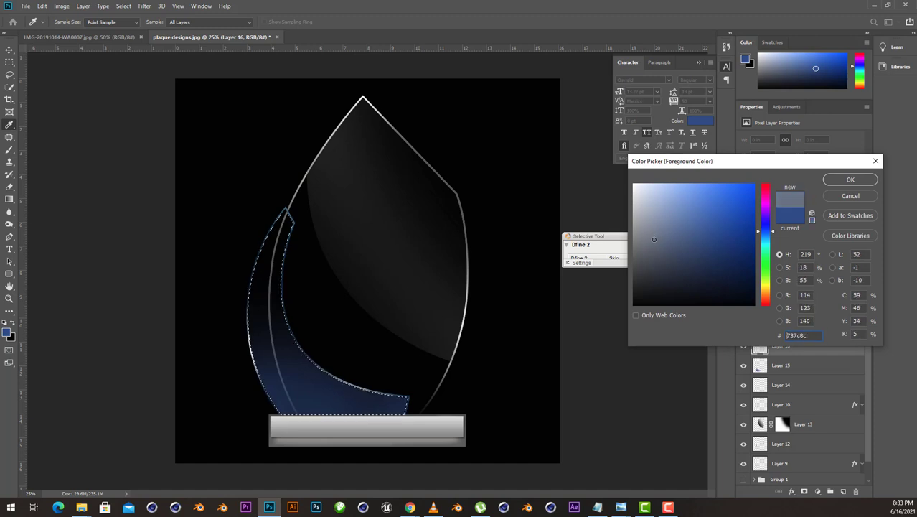
{"action": "left_click", "coordinate": [649, 225]}
{"action": "left_click", "coordinate": [847, 180]}
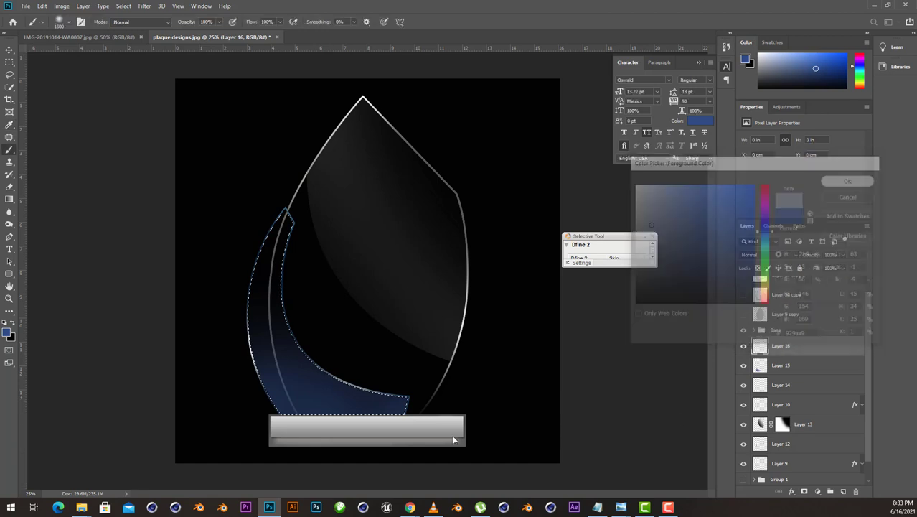
{"action": "key", "text": "b"}
{"action": "mouse_move", "coordinate": [443, 361]}
{"action": "left_mouse_down"}
{"action": "mouse_move", "coordinate": [420, 359]}
{"action": "mouse_move", "coordinate": [436, 348]}
{"action": "mouse_move", "coordinate": [399, 344]}
{"action": "left_mouse_up"}
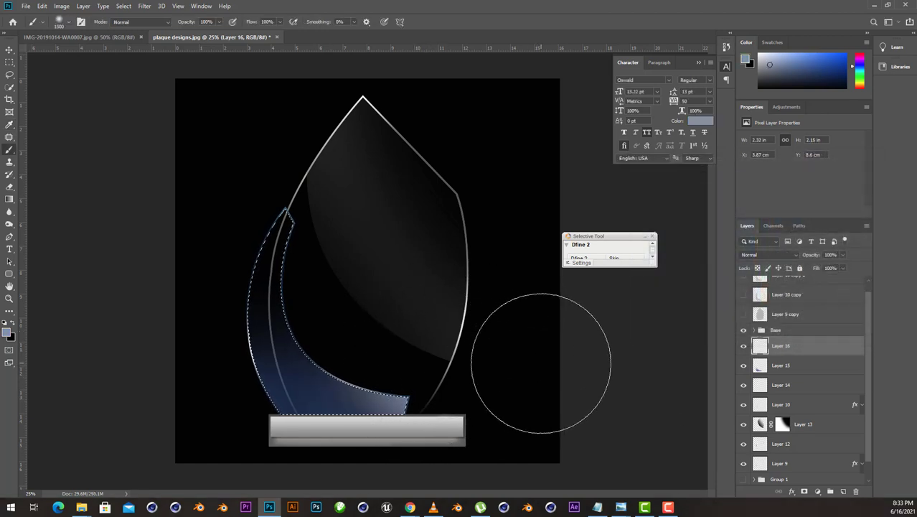
{"action": "key", "text": "ctrl+d"}
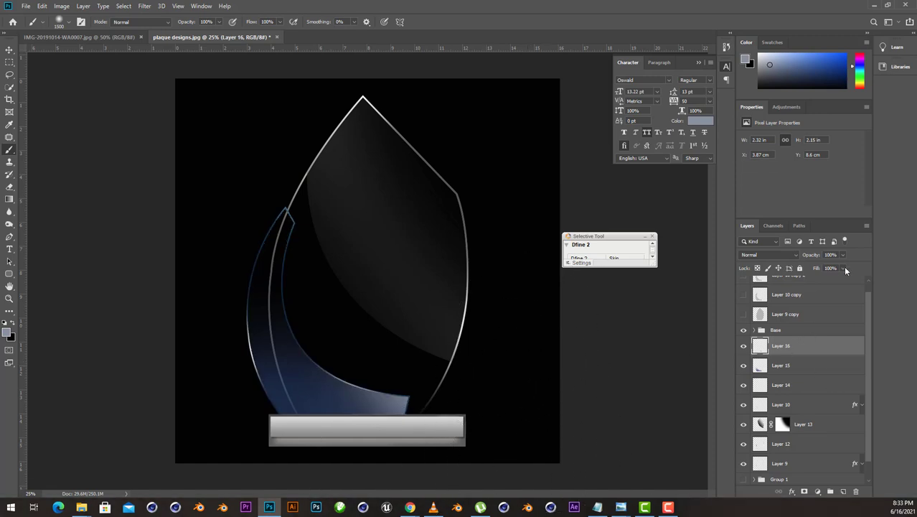
- Set Layer 16 to 59% opacity, reload the fin selection, and add Layer 17
{"action": "mouse_move", "coordinate": [843, 255]}
{"action": "left_mouse_down"}
{"action": "mouse_move", "coordinate": [815, 266]}
{"action": "mouse_move", "coordinate": [823, 268]}
{"action": "left_mouse_up"}
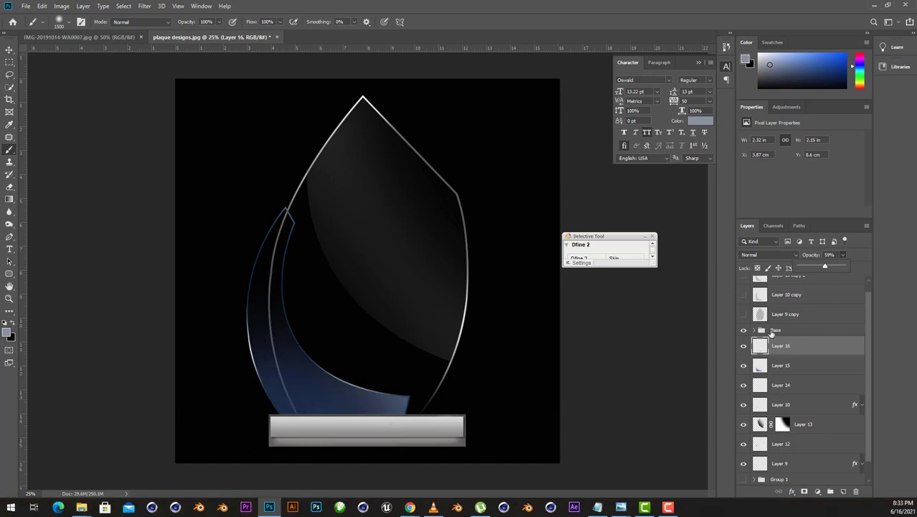
{"action": "left_click", "coordinate": [761, 301]}
{"action": "left_click", "coordinate": [760, 365], "text": "ctrl"}
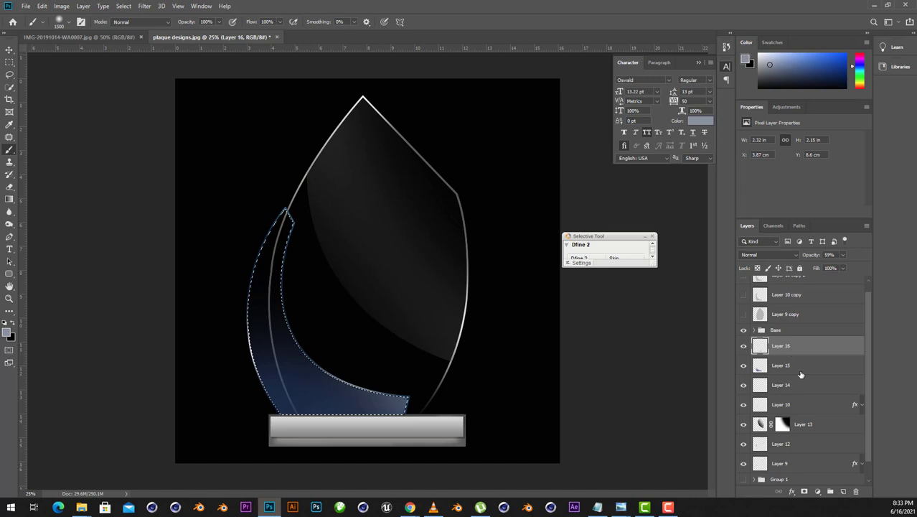
{"action": "left_click", "coordinate": [843, 491]}
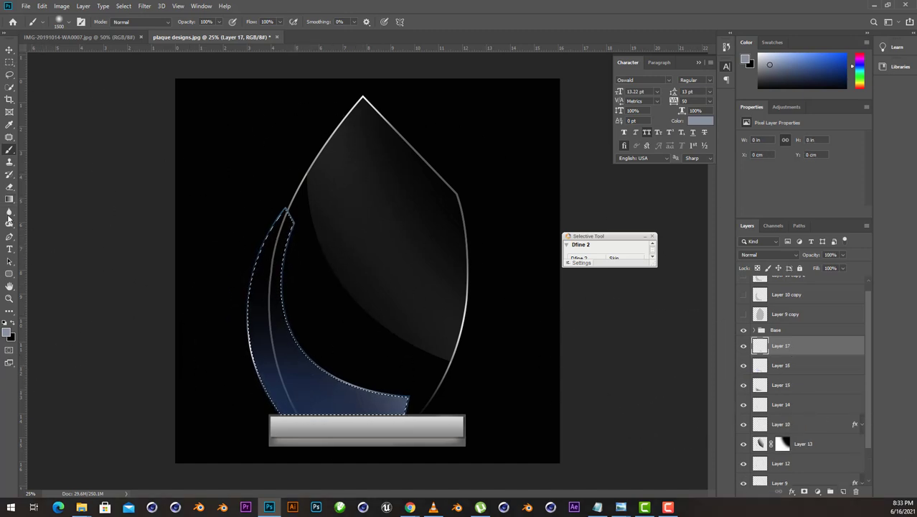
- Paint a soft white highlight on top of the blue strip, then deselect
{"action": "left_click", "coordinate": [7, 333]}
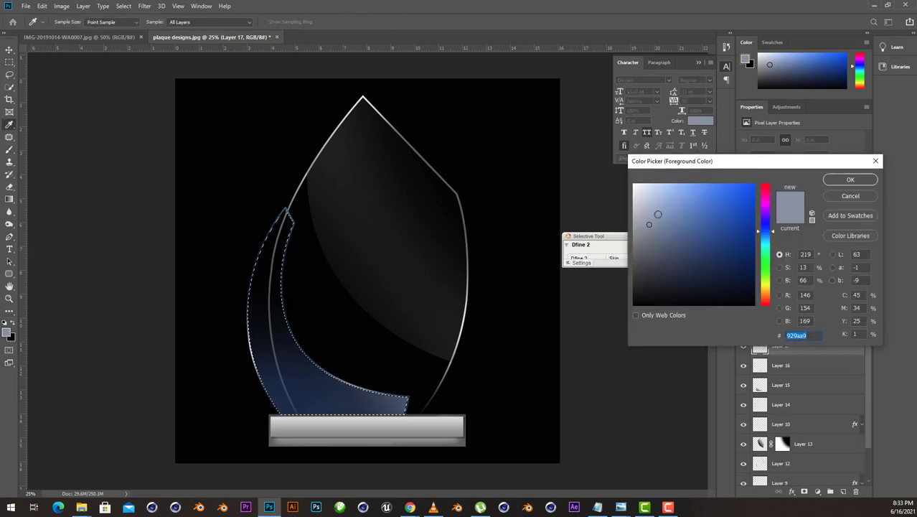
{"action": "left_click_drag", "start_coordinate": [645, 223], "coordinate": [632, 183]}
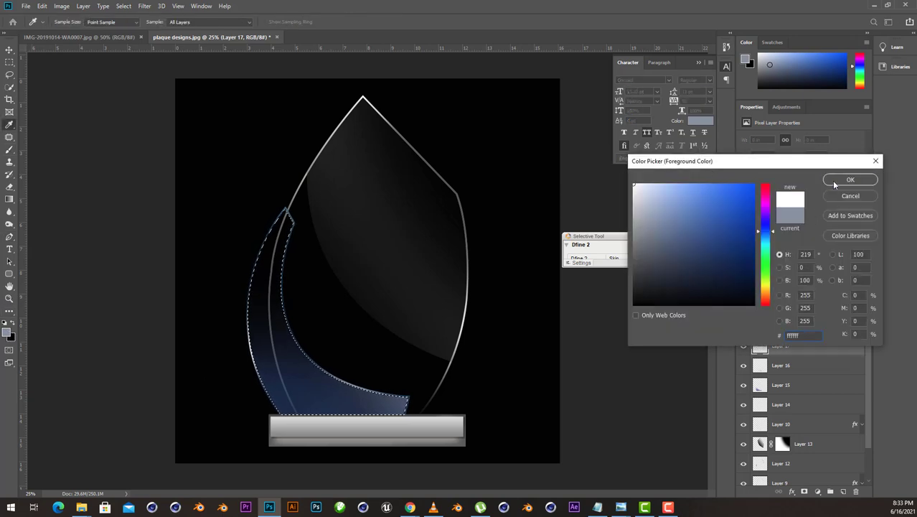
{"action": "key", "text": "Return"}
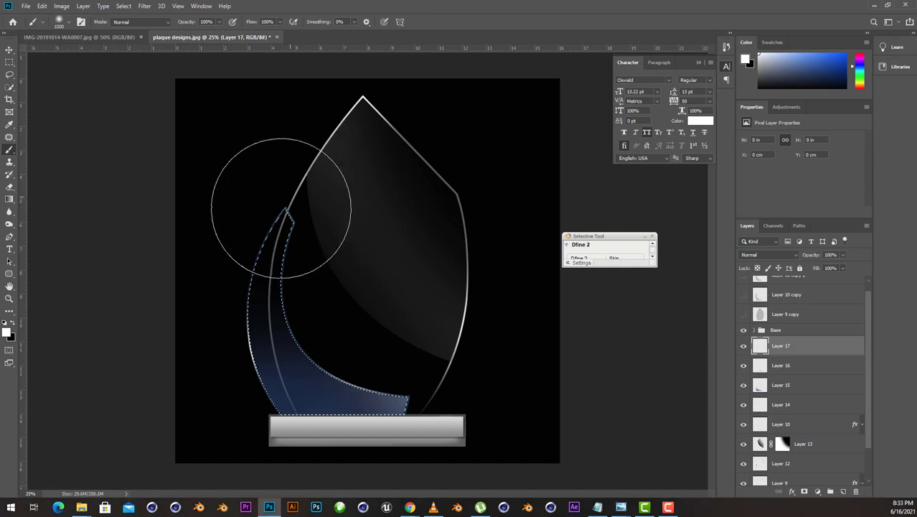
{"action": "left_click", "coordinate": [284, 186]}
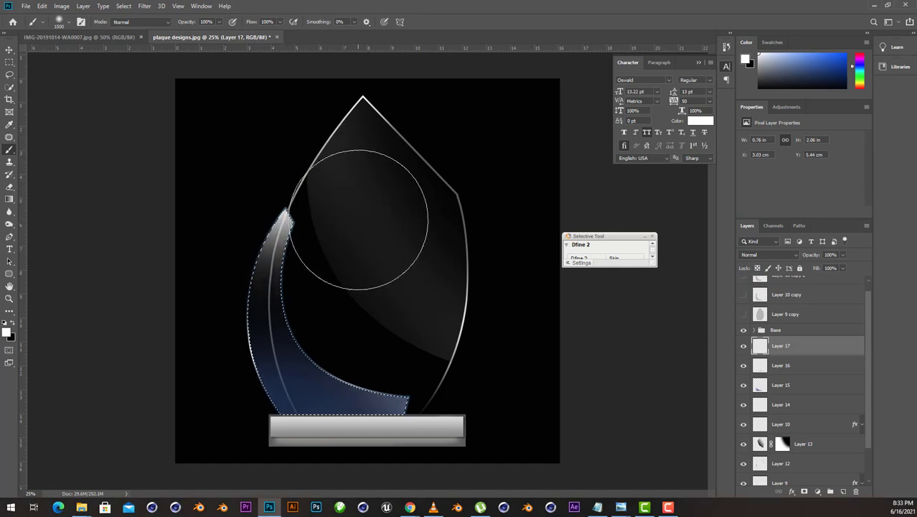
{"action": "key", "text": "ctrl+d"}
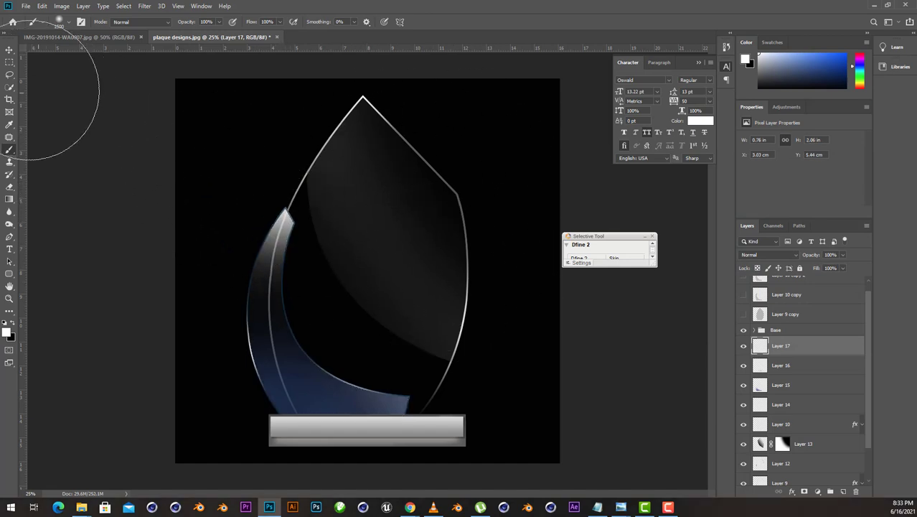
- Lower Layer 17's opacity to 51%, check Layer 10's visibility, and select Layer 10
{"action": "left_click", "coordinate": [10, 51]}
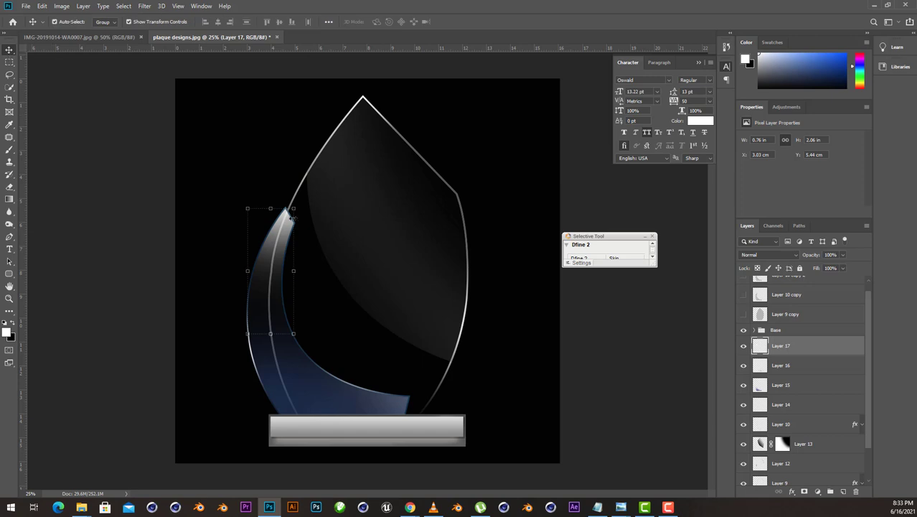
{"action": "left_click", "coordinate": [843, 254]}
{"action": "left_click_drag", "start_coordinate": [838, 269], "coordinate": [822, 268]}
{"action": "left_click", "coordinate": [637, 381]}
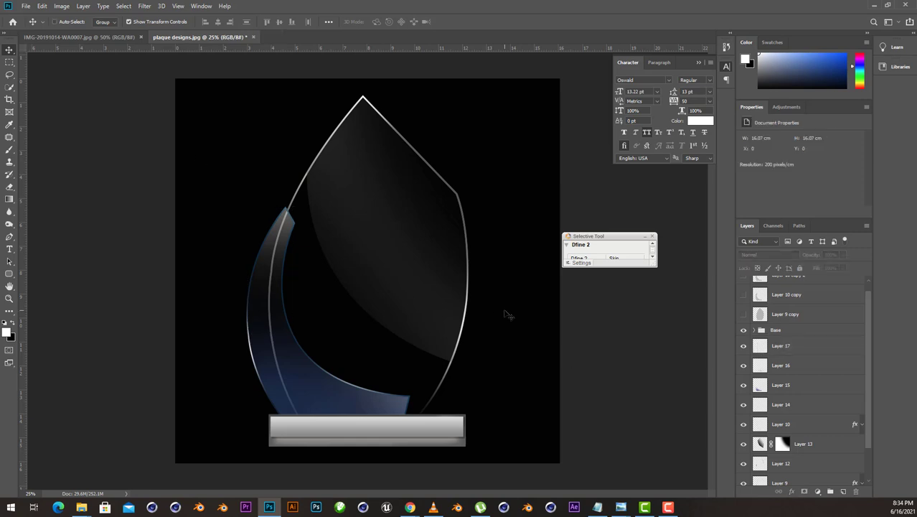
{"action": "key", "text": "ctrl+minus"}
{"action": "key", "text": "ctrl+plus"}
{"action": "left_click", "coordinate": [744, 426]}
{"action": "left_click", "coordinate": [787, 426]}
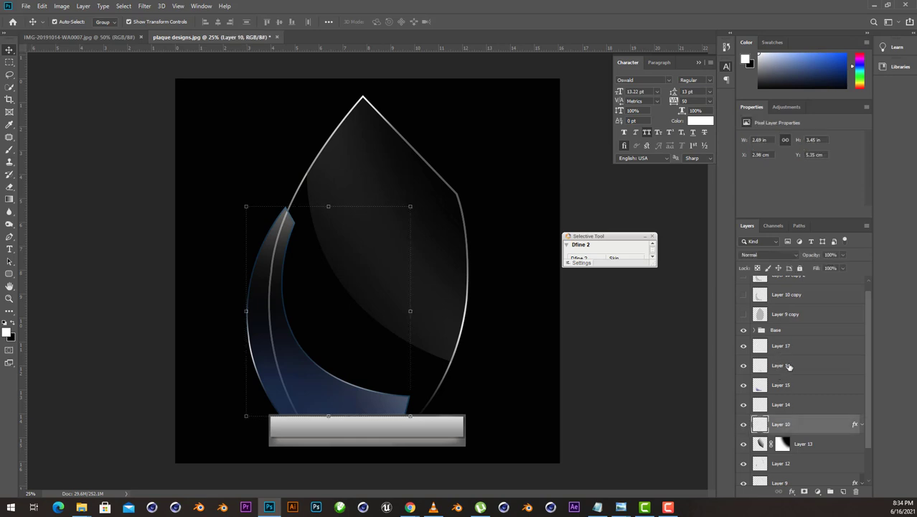
- Group Layers 17, 16 and 15 into a group named "2"
{"action": "left_click", "coordinate": [782, 346], "text": "shift"}
{"action": "left_click_drag", "start_coordinate": [782, 346], "coordinate": [830, 490]}
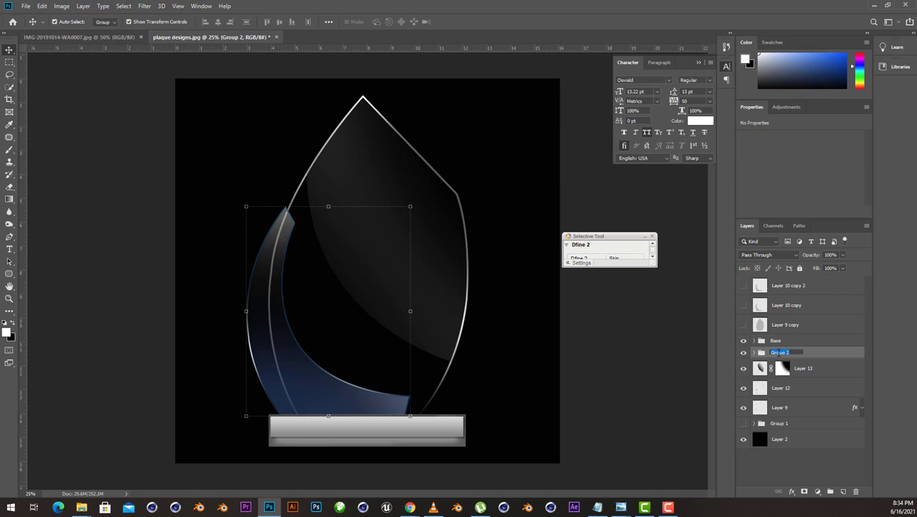
{"action": "type", "text": "2"}
{"action": "key", "text": "Return"}
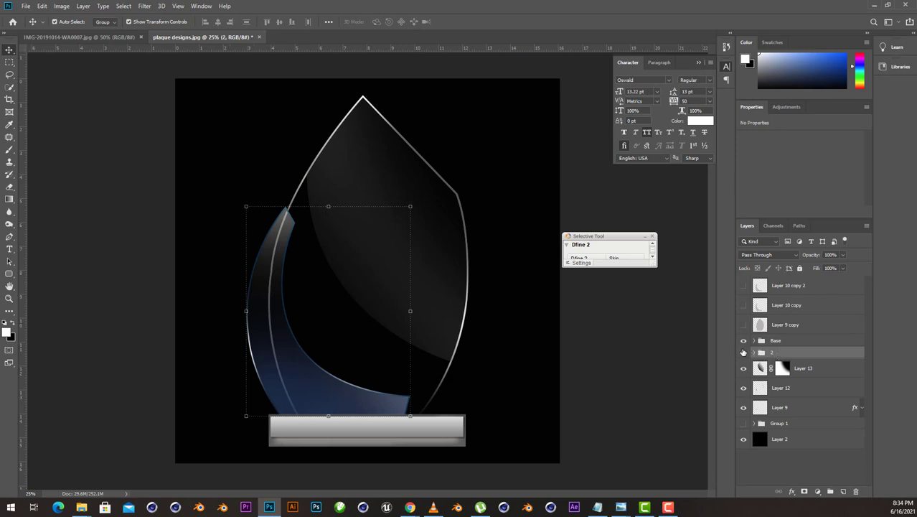
{"action": "left_click", "coordinate": [743, 352]}
{"action": "left_click", "coordinate": [742, 352]}
- Group Layers 13, 12 and 9 into a group named "1"
{"action": "left_click", "coordinate": [744, 407]}
{"action": "left_click", "coordinate": [743, 407]}
{"action": "left_click", "coordinate": [744, 391]}
{"action": "left_click", "coordinate": [744, 388]}
{"action": "left_click", "coordinate": [816, 371]}
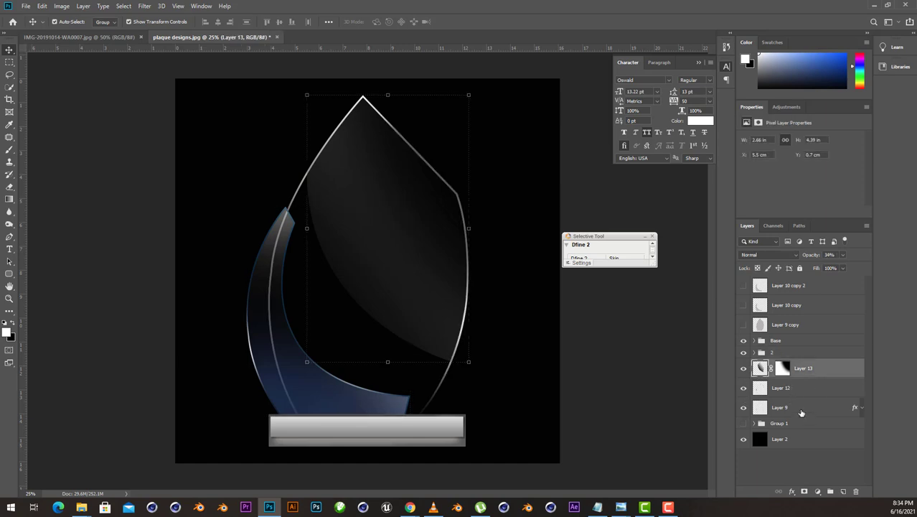
{"action": "left_click", "coordinate": [801, 408], "text": "shift"}
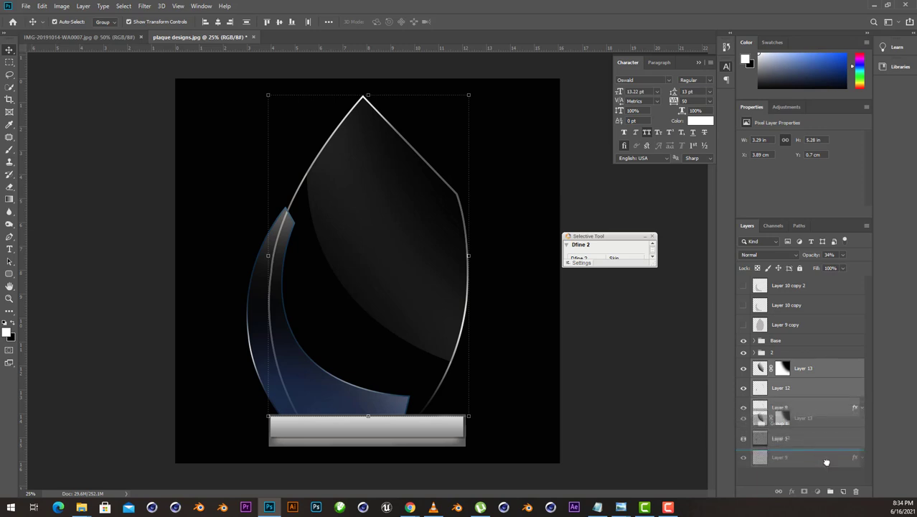
{"action": "left_click_drag", "start_coordinate": [810, 412], "coordinate": [831, 491]}
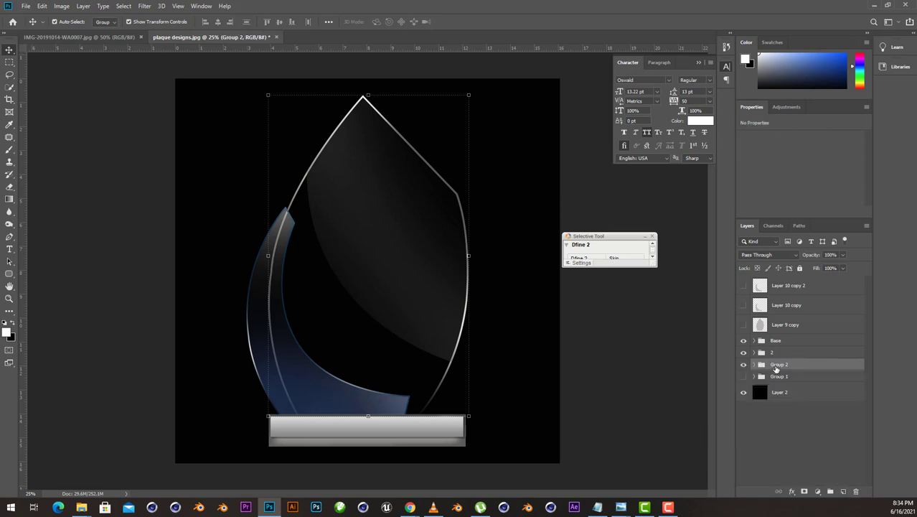
{"action": "type", "text": "1"}
{"action": "key", "text": "Return"}
{"action": "left_click", "coordinate": [743, 365]}
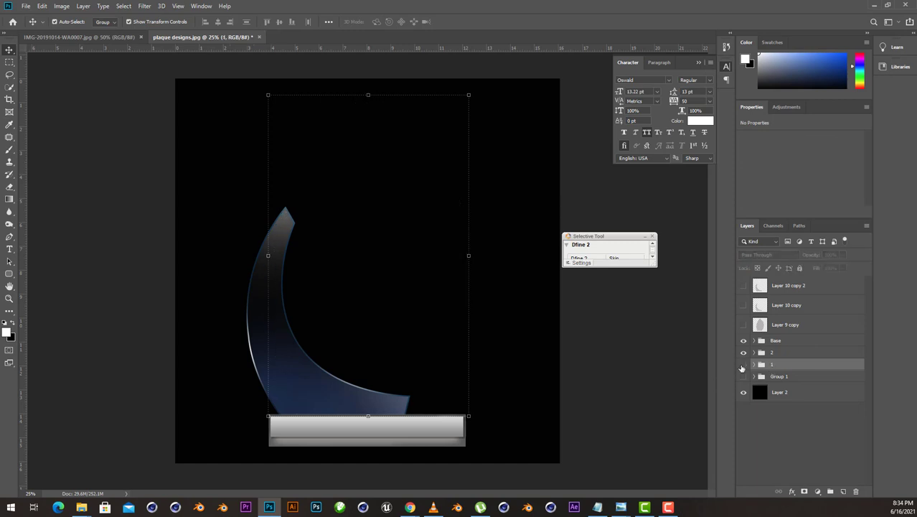
{"action": "left_click", "coordinate": [742, 364]}
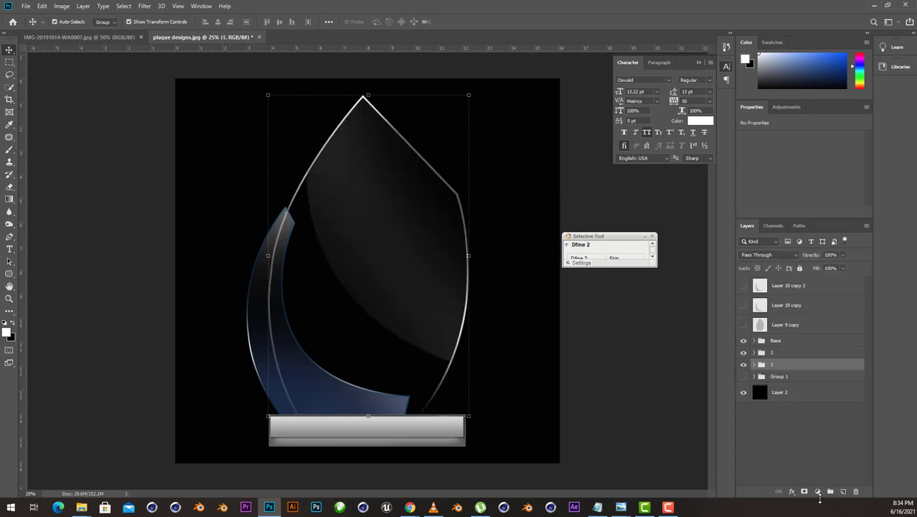
- Mask group 1 and paint black over the left sail edge with a 700 px low-flow brush
{"action": "left_click", "coordinate": [804, 491]}
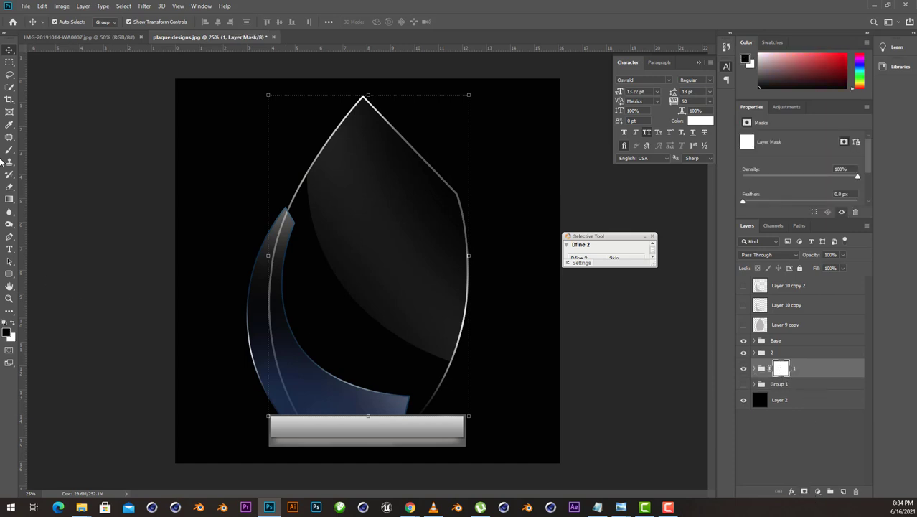
{"action": "left_click", "coordinate": [9, 149]}
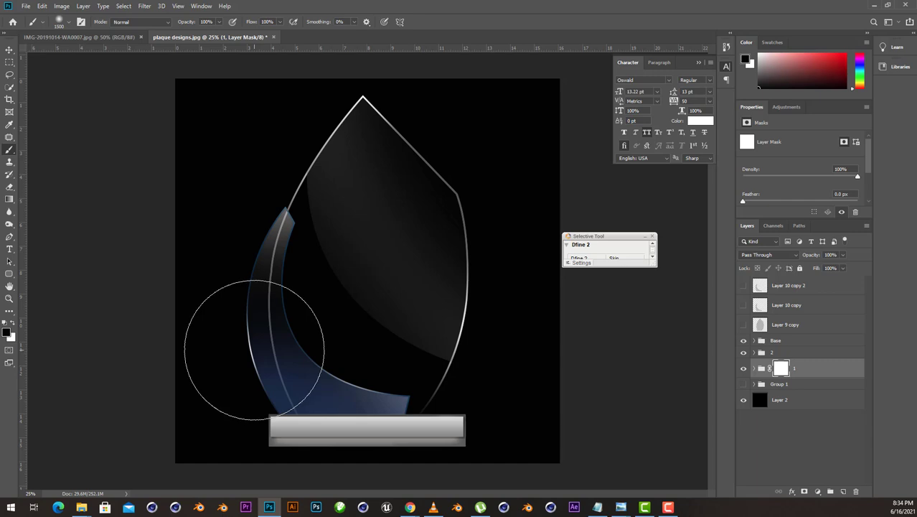
{"action": "key", "text": "bracketleft"}
{"action": "key", "text": "bracketleft"}
{"action": "key", "text": "bracketleft"}
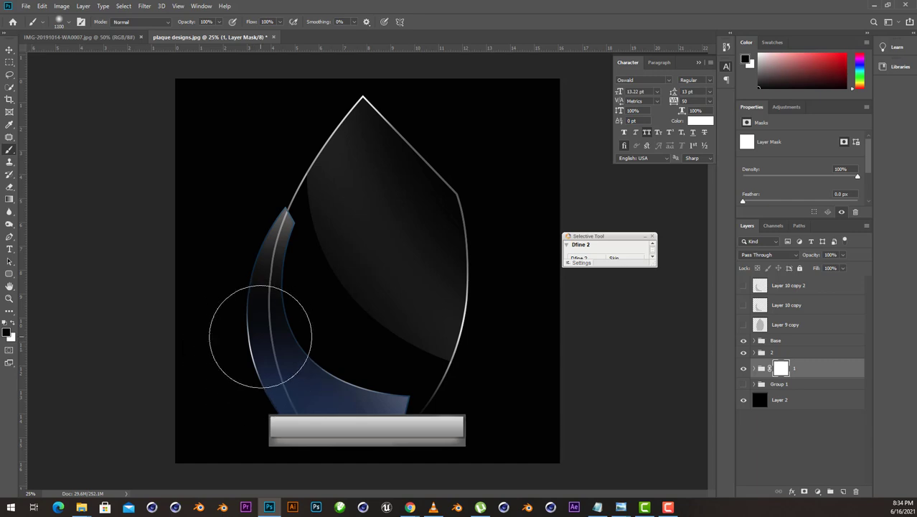
{"action": "key", "text": "bracketleft"}
{"action": "key", "text": "bracketleft"}
{"action": "key", "text": "bracketleft"}
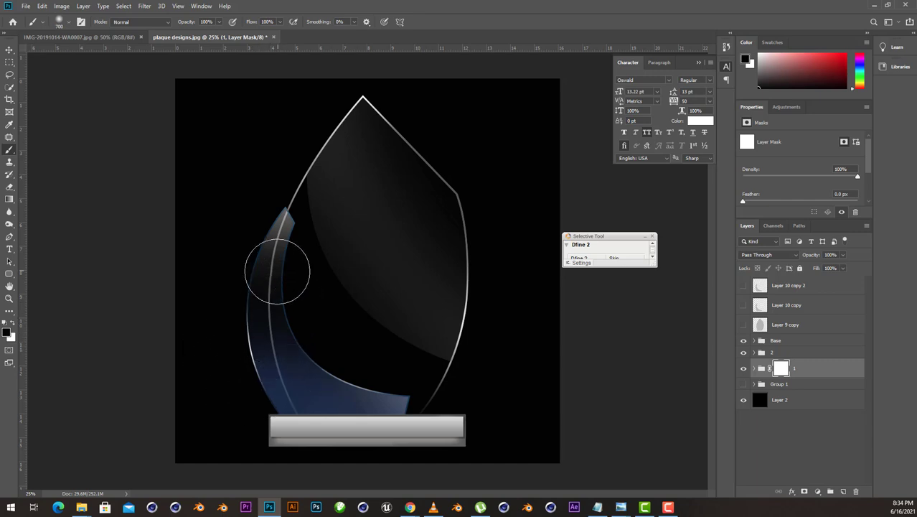
{"action": "left_click_drag", "start_coordinate": [280, 24], "coordinate": [260, 35]}
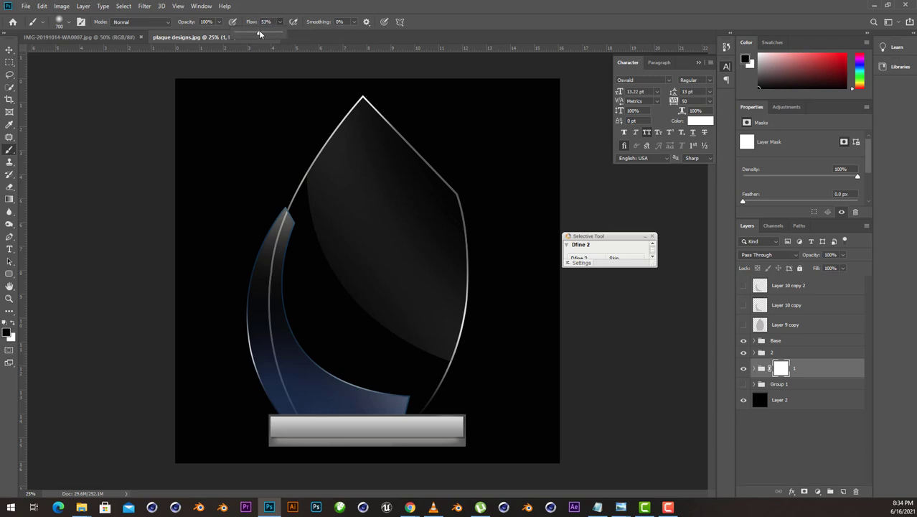
{"action": "mouse_move", "coordinate": [281, 293]}
{"action": "left_mouse_down"}
{"action": "mouse_move", "coordinate": [307, 388]}
{"action": "mouse_move", "coordinate": [278, 339]}
{"action": "mouse_move", "coordinate": [303, 384]}
{"action": "mouse_move", "coordinate": [287, 277]}
{"action": "mouse_move", "coordinate": [308, 263]}
{"action": "mouse_move", "coordinate": [286, 254]}
{"action": "mouse_move", "coordinate": [282, 267]}
{"action": "mouse_move", "coordinate": [288, 375]}
{"action": "left_mouse_up"}
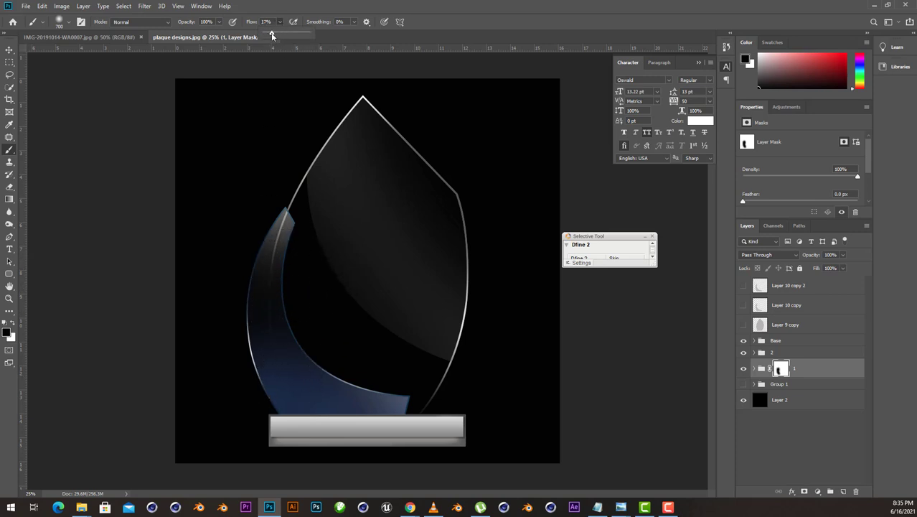
{"action": "left_click_drag", "start_coordinate": [272, 35], "coordinate": [270, 35]}
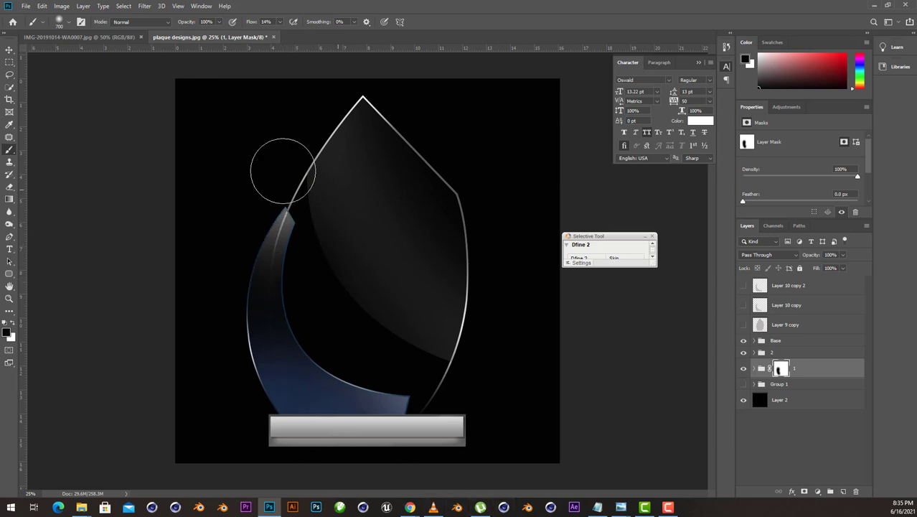
{"action": "left_click", "coordinate": [10, 50]}
{"action": "left_click", "coordinate": [472, 314]}
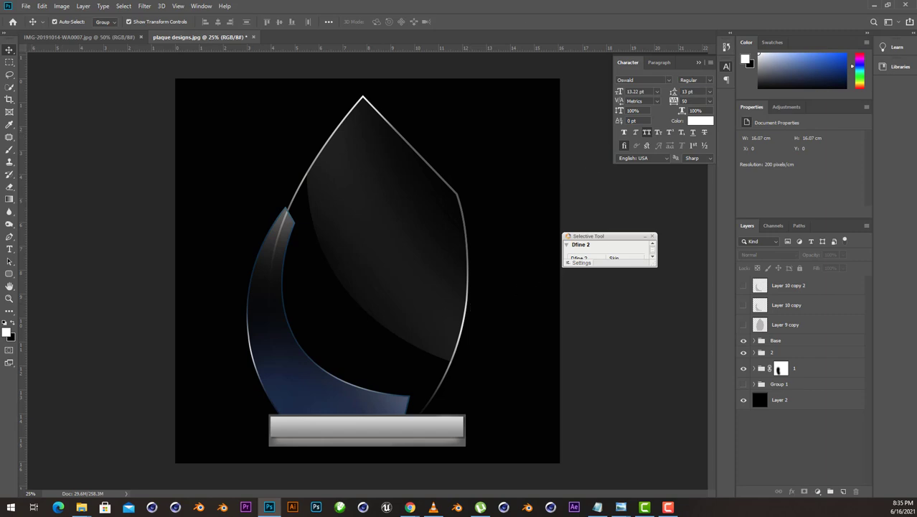
- Drag Logo.png into the plaque above Layer 10 copy 2
{"action": "left_click", "coordinate": [392, 361]}
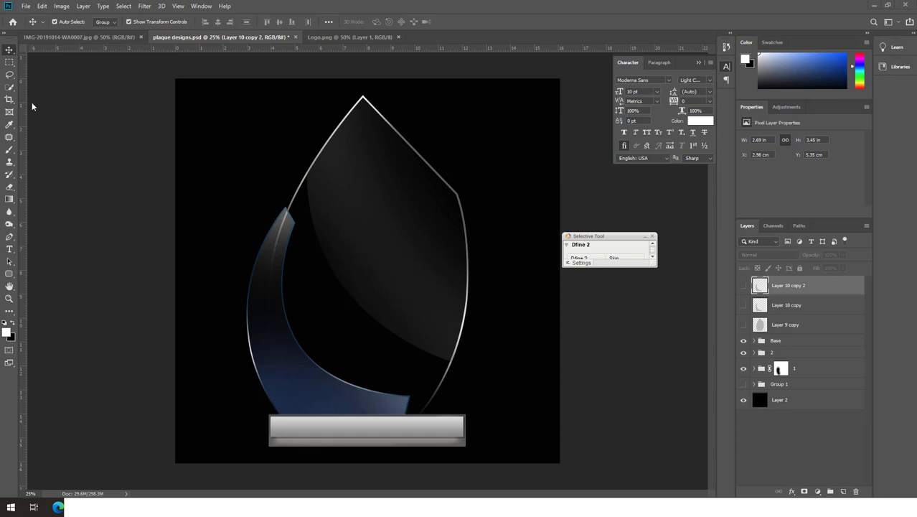
{"action": "left_click", "coordinate": [350, 36]}
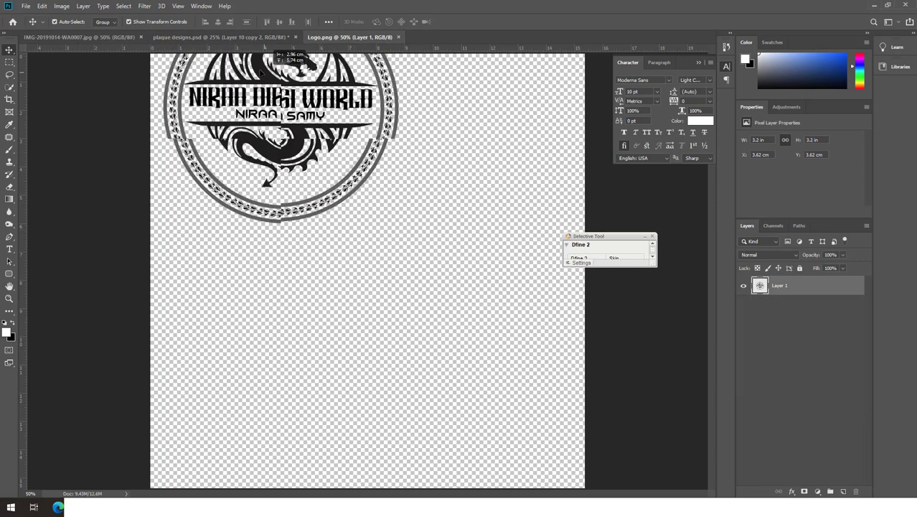
{"action": "left_click_drag", "start_coordinate": [306, 287], "coordinate": [401, 216]}
- Give the logo a light-blue Color Overlay effect
{"action": "left_click", "coordinate": [802, 491]}
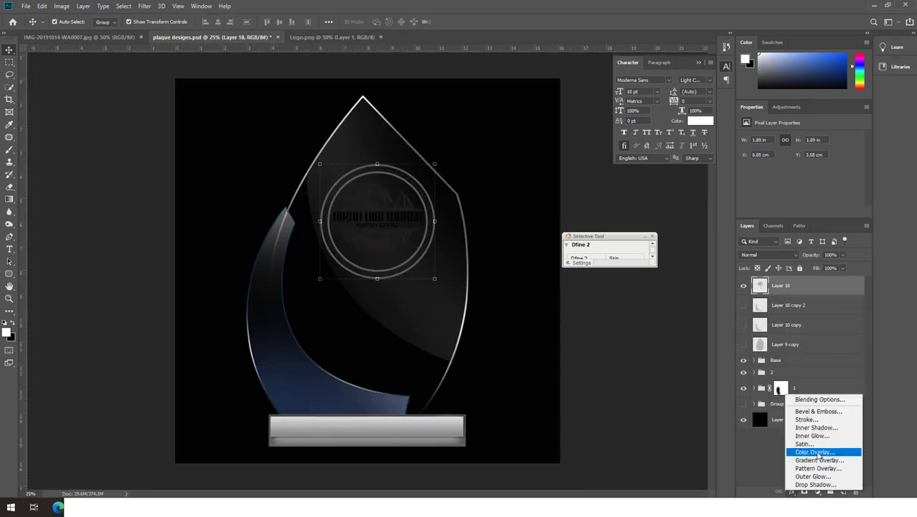
{"action": "left_click", "coordinate": [797, 455]}
{"action": "left_click", "coordinate": [773, 155]}
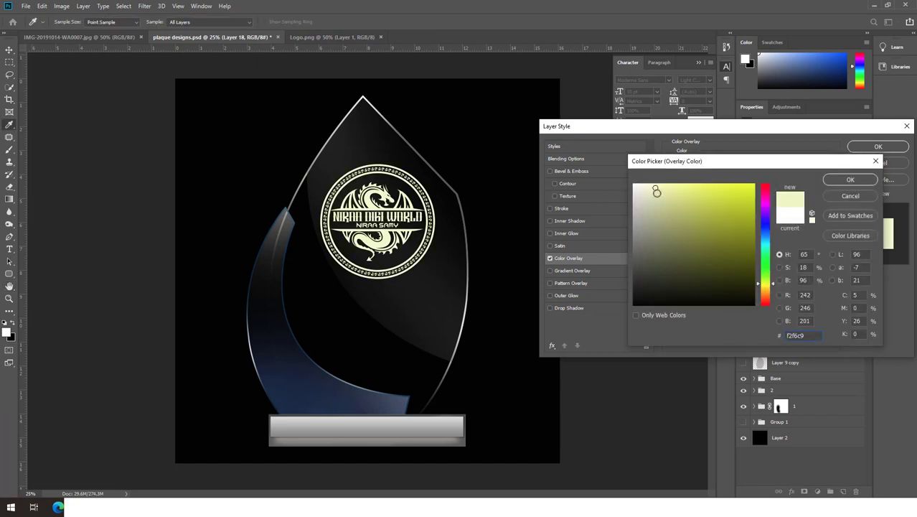
{"action": "left_click_drag", "start_coordinate": [767, 286], "coordinate": [767, 239]}
{"action": "left_click", "coordinate": [670, 186]}
{"action": "left_click", "coordinate": [851, 179]}
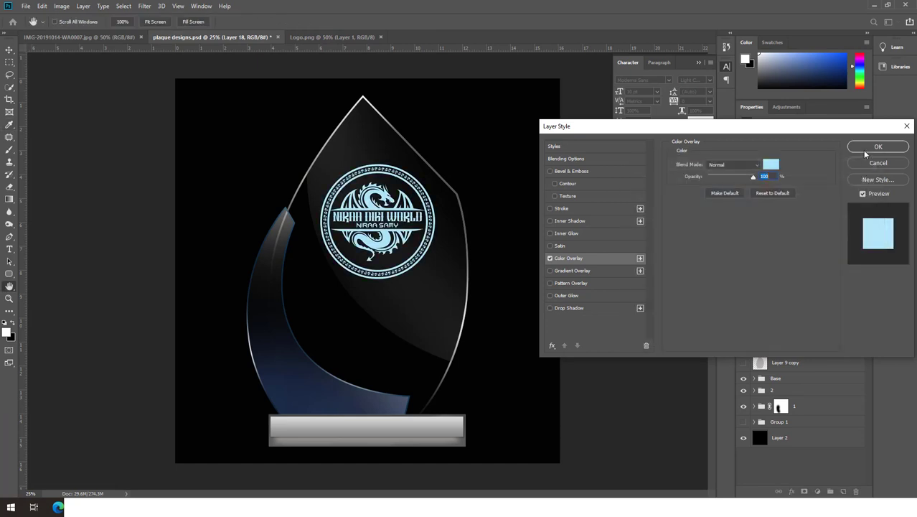
{"action": "left_click", "coordinate": [877, 146]}
- Shrink the logo, place it near the trophy tip, and fade it to 43% opacity
{"action": "key", "text": "ctrl+t"}
{"action": "left_click_drag", "start_coordinate": [442, 156], "coordinate": [409, 181]}
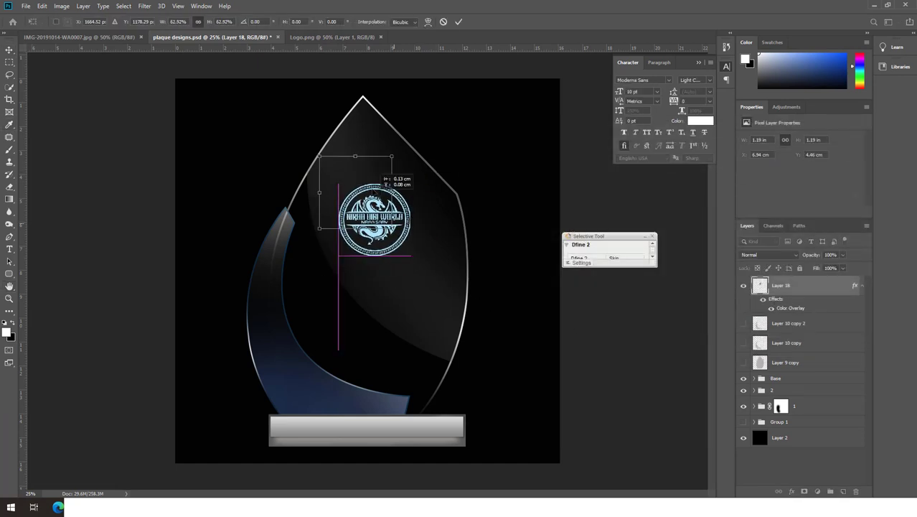
{"action": "left_click_drag", "start_coordinate": [373, 215], "coordinate": [368, 173]}
{"action": "key", "text": "Return"}
{"action": "key", "text": "ctrl+plus"}
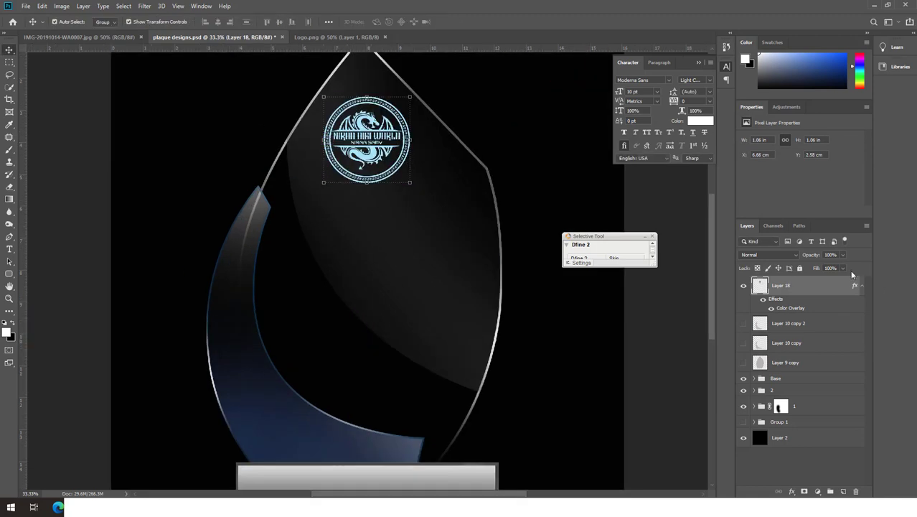
{"action": "left_click", "coordinate": [843, 255]}
{"action": "left_click_drag", "start_coordinate": [848, 267], "coordinate": [821, 267]}
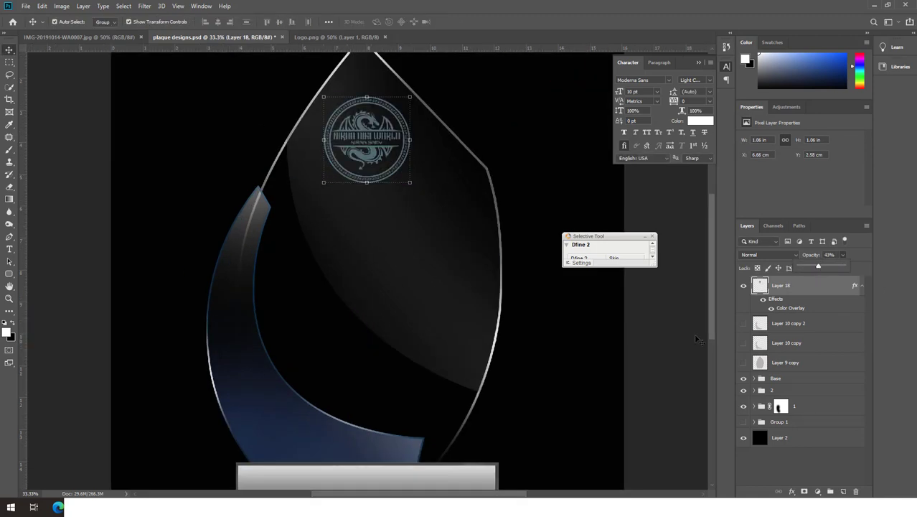
{"action": "left_click", "coordinate": [533, 291]}
{"action": "key", "text": "ctrl+minus"}
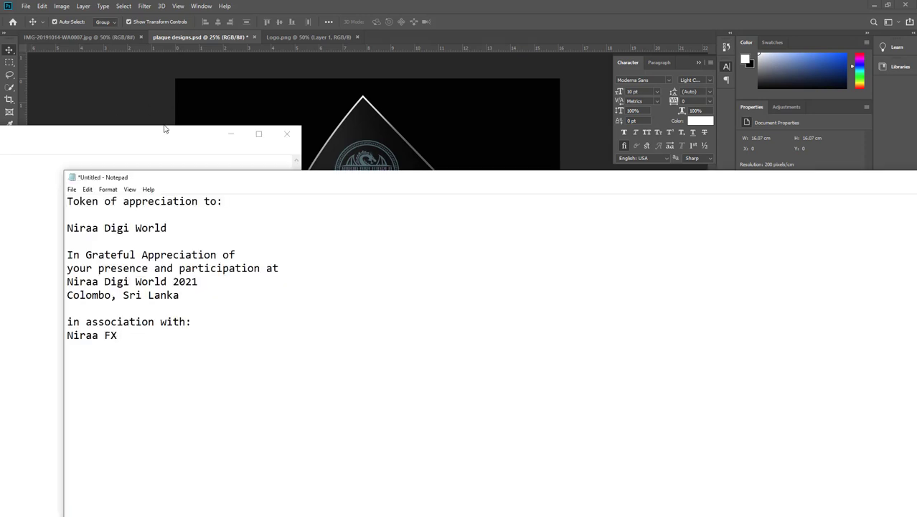
- Paste the appreciation text from Notepad onto the trophy and centre it
{"action": "left_click_drag", "start_coordinate": [313, 172], "coordinate": [493, 182]}
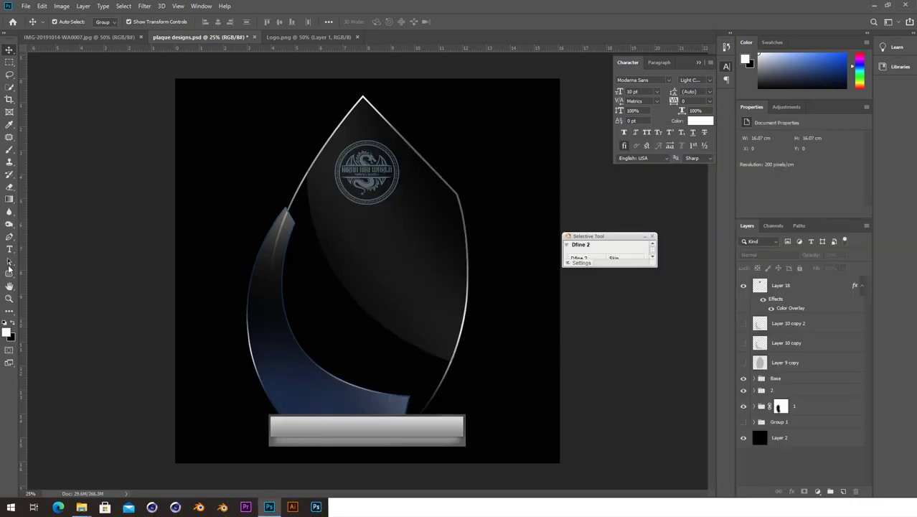
{"action": "left_click", "coordinate": [10, 249]}
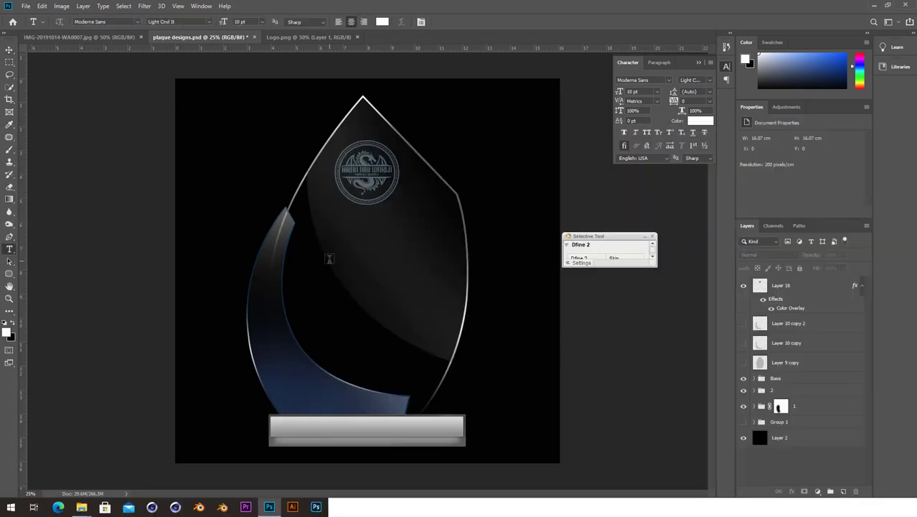
{"action": "left_click", "coordinate": [329, 260]}
{"action": "key", "text": "ctrl+v"}
{"action": "key", "text": "ctrl+Return"}
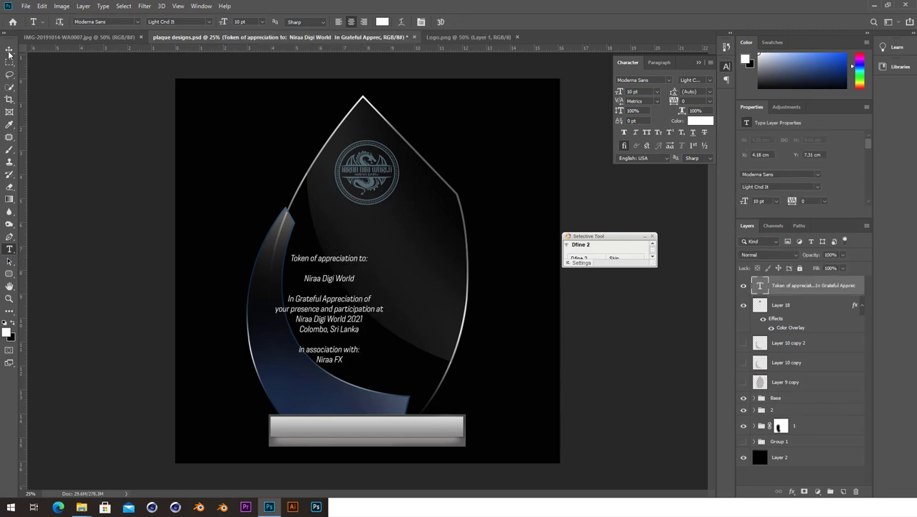
{"action": "key", "text": "v"}
{"action": "left_click_drag", "start_coordinate": [300, 318], "coordinate": [366, 304]}
{"action": "key", "text": "ctrl+plus"}
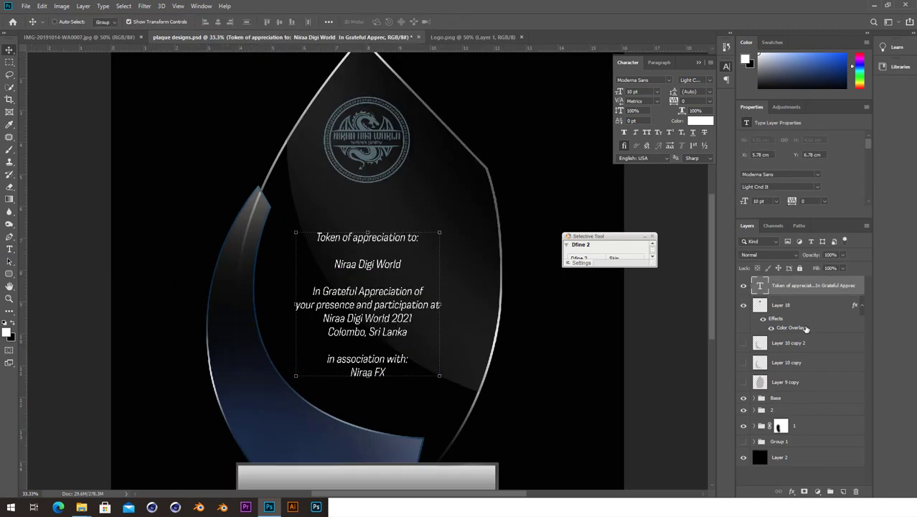
{"action": "key", "text": "ctrl+plus"}
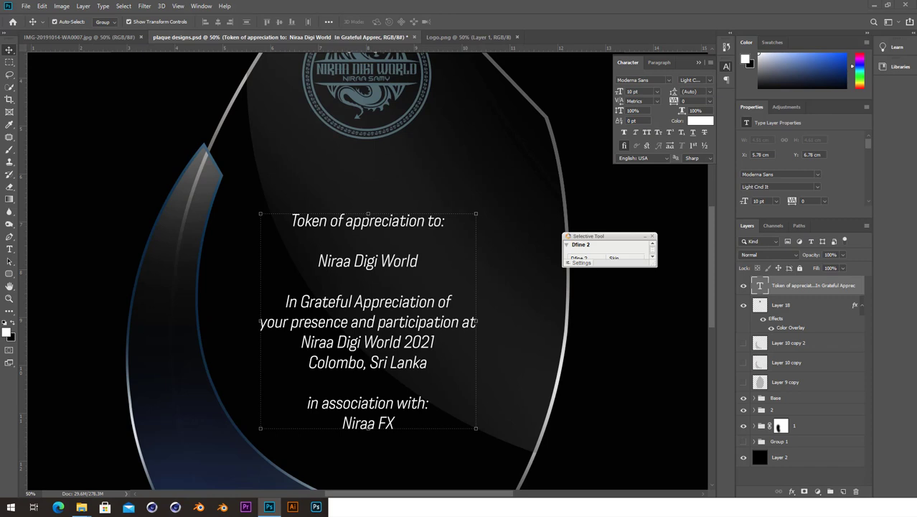
- Set the plaque text to 9 pt and recentre the block
{"action": "left_click", "coordinate": [9, 249]}
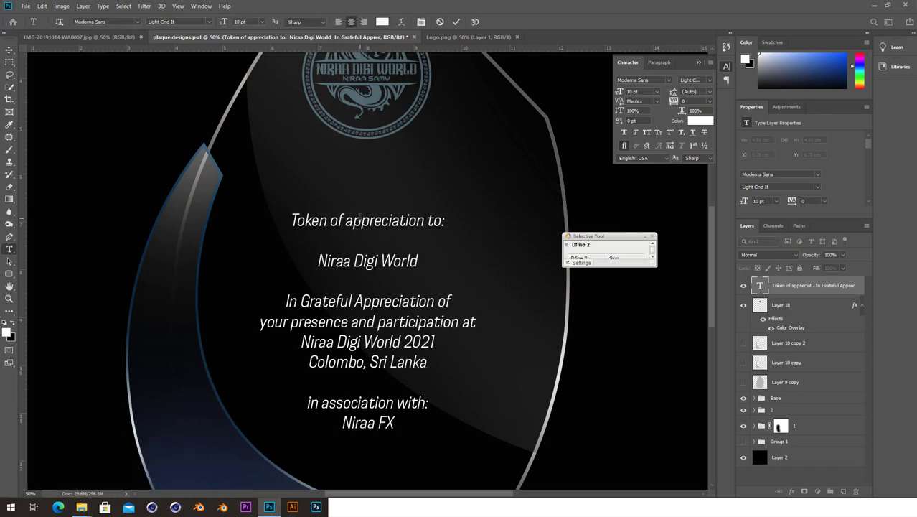
{"action": "key", "text": "Escape"}
{"action": "key", "text": "Return"}
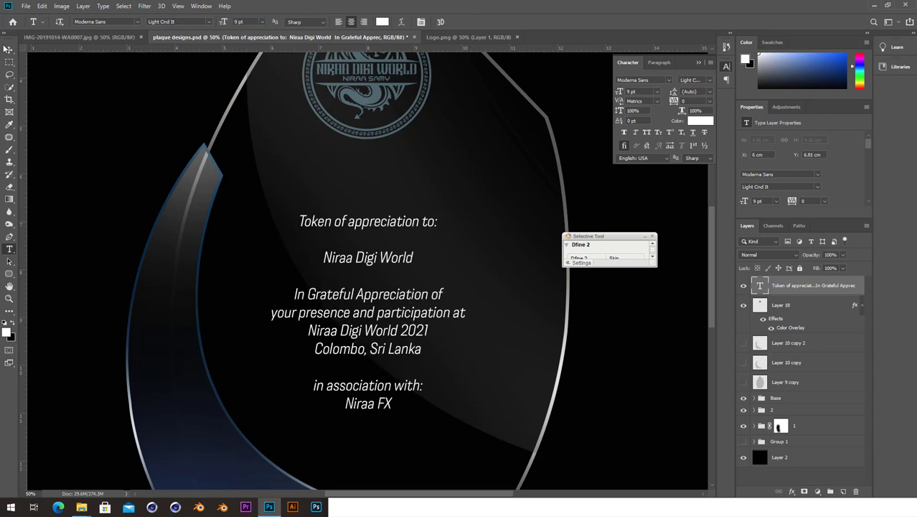
{"action": "left_click", "coordinate": [7, 49]}
{"action": "left_click_drag", "start_coordinate": [369, 267], "coordinate": [382, 265]}
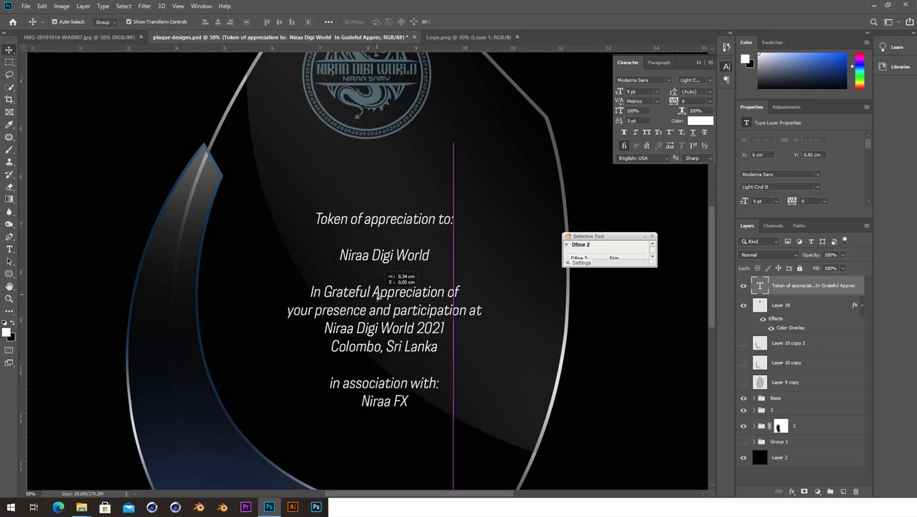
- Make 'in association with:' smaller and set 'Niraa Digi World' to Black Cnd It
{"action": "left_click", "coordinate": [9, 249]}
{"action": "left_click_drag", "start_coordinate": [326, 384], "coordinate": [436, 383]}
{"action": "left_click", "coordinate": [262, 21]}
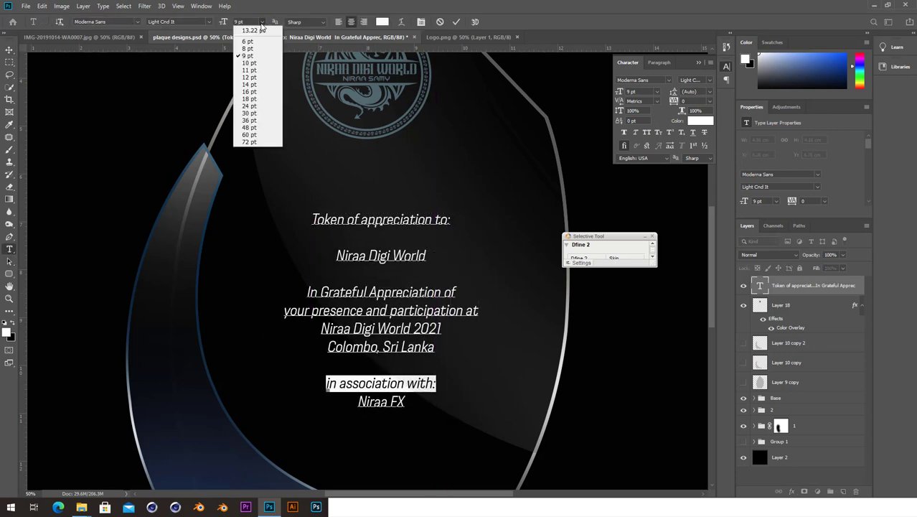
{"action": "left_click", "coordinate": [247, 41]}
{"action": "left_click", "coordinate": [321, 137]}
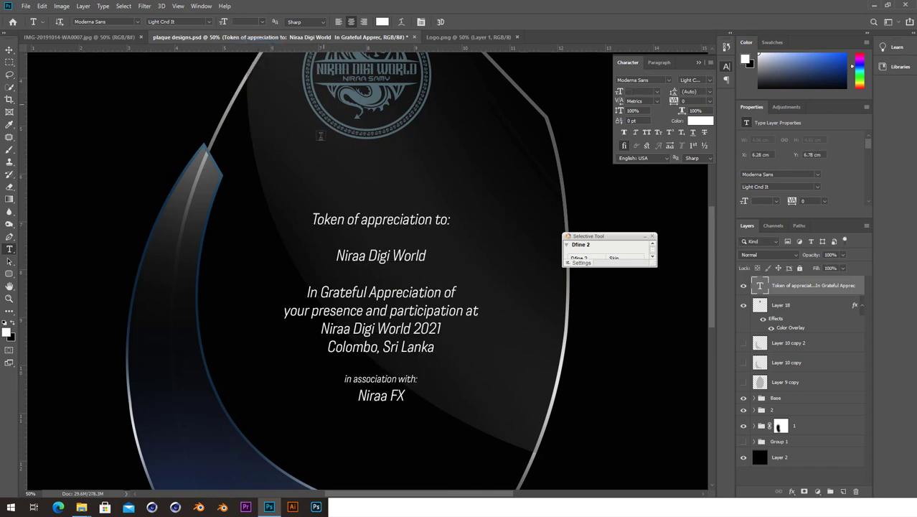
{"action": "left_click_drag", "start_coordinate": [337, 255], "coordinate": [426, 256]}
{"action": "left_click", "coordinate": [208, 22]}
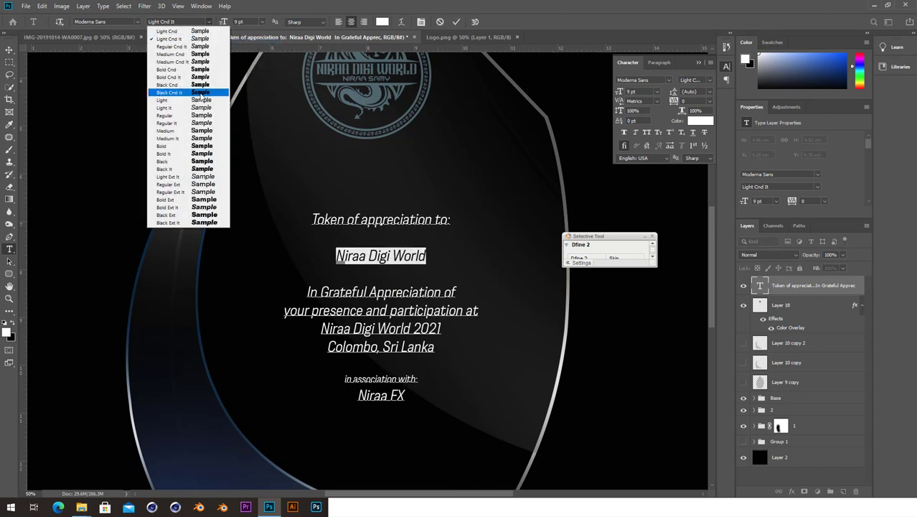
{"action": "left_click", "coordinate": [201, 97]}
{"action": "key", "text": "ctrl+Return"}
- Enlarge the text block to about 115% and shift it down slightly
{"action": "key", "text": "v"}
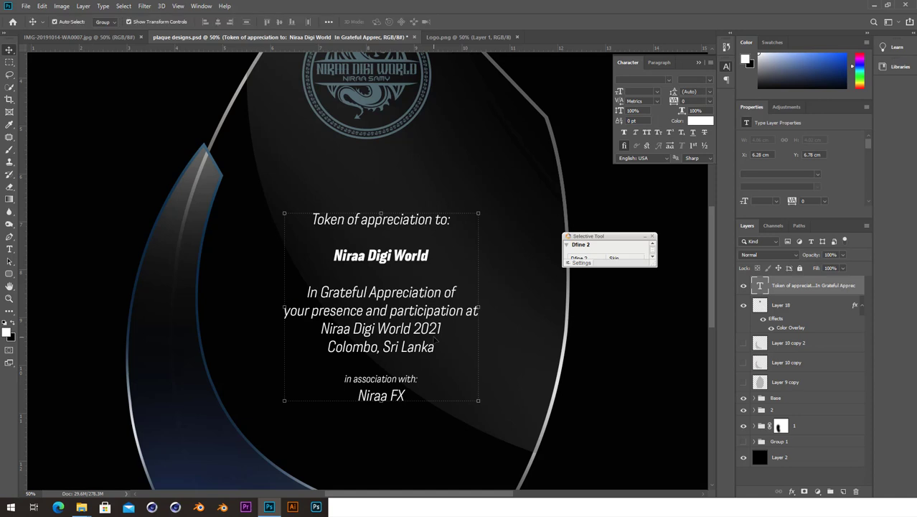
{"action": "key", "text": "ctrl+minus"}
{"action": "left_click_drag", "start_coordinate": [442, 232], "coordinate": [451, 222]}
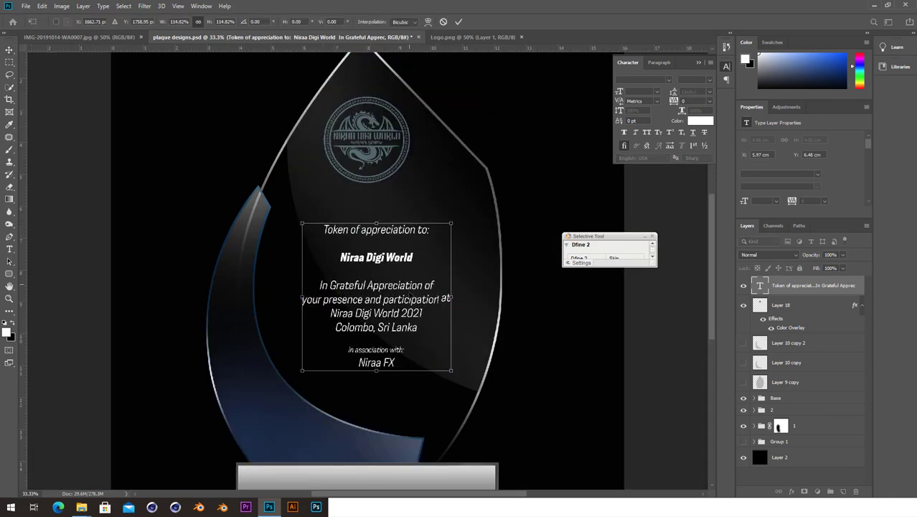
{"action": "left_click_drag", "start_coordinate": [418, 265], "coordinate": [418, 280]}
{"action": "key", "text": "Return"}
{"action": "key", "text": "ctrl+minus"}
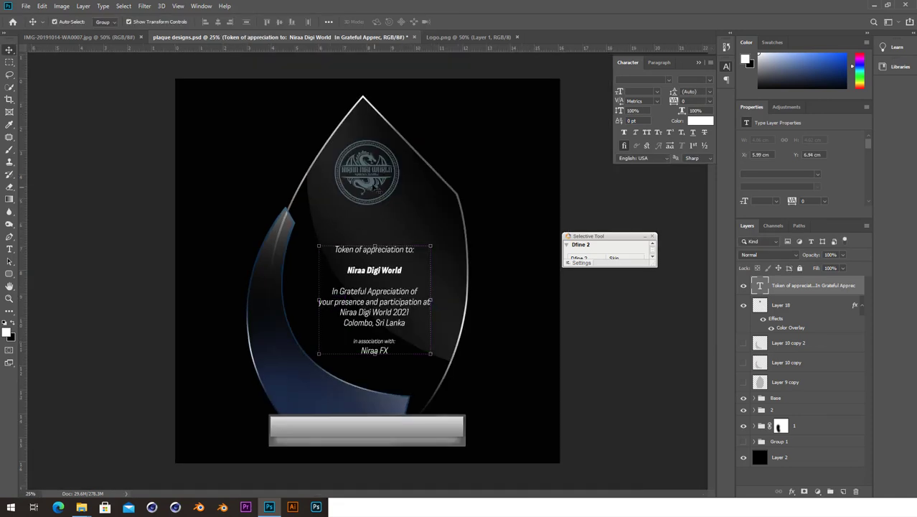
- Nudge the logo down a little and preview the finished plaque full screen
{"action": "left_click", "coordinate": [374, 191]}
{"action": "left_click_drag", "start_coordinate": [374, 190], "coordinate": [374, 202]}
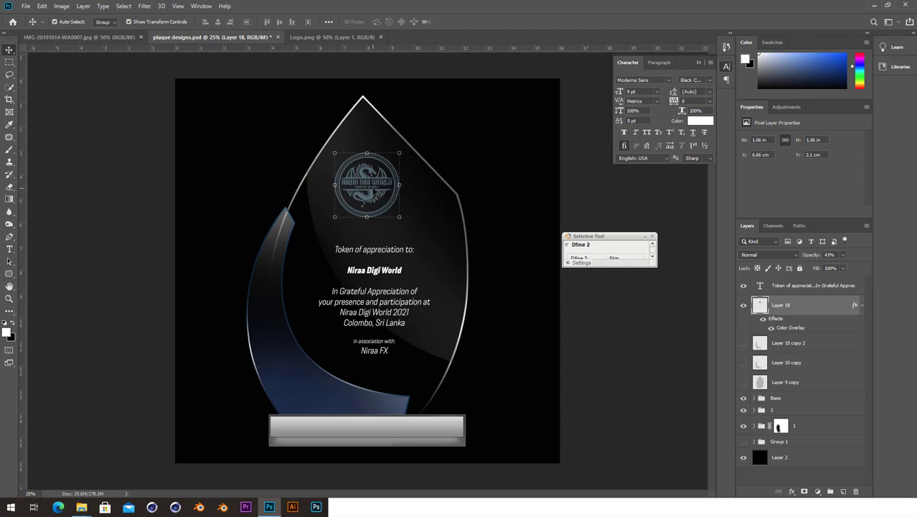
{"action": "key", "text": "f"}
{"action": "key", "text": "f"}
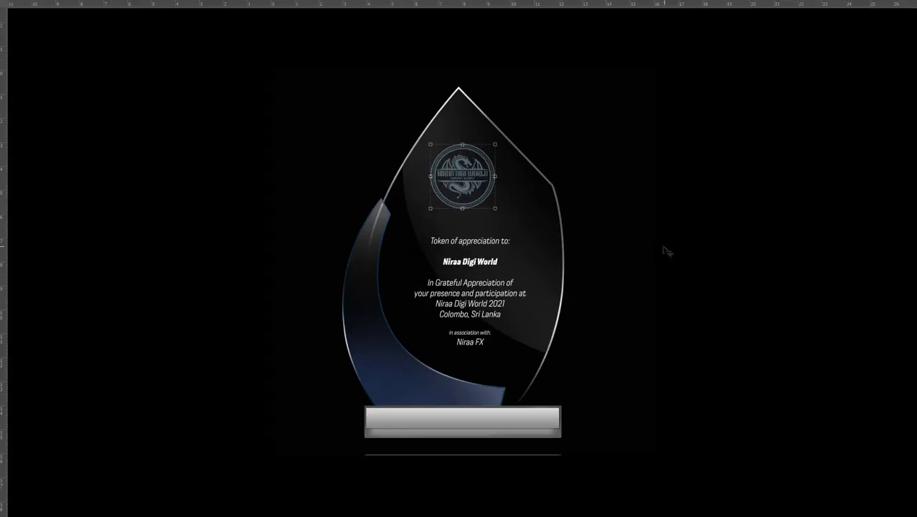
{"action": "key", "text": "ctrl+h"}
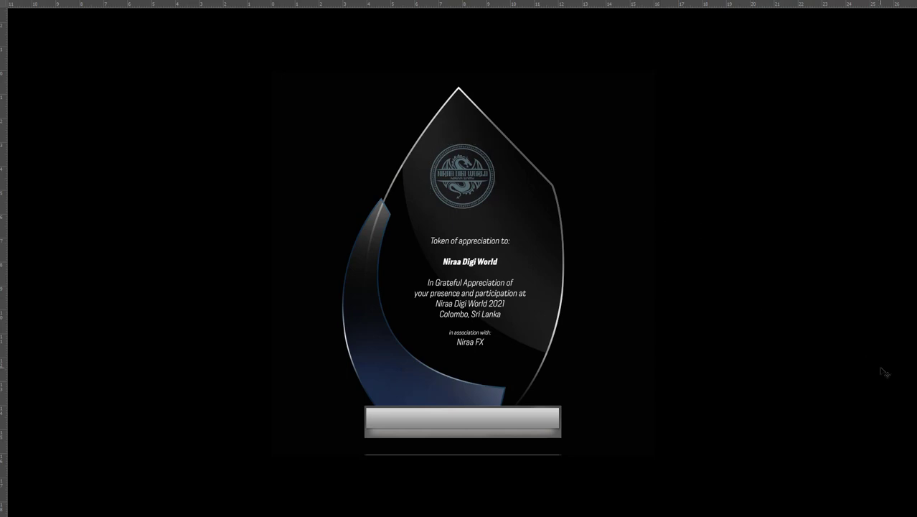